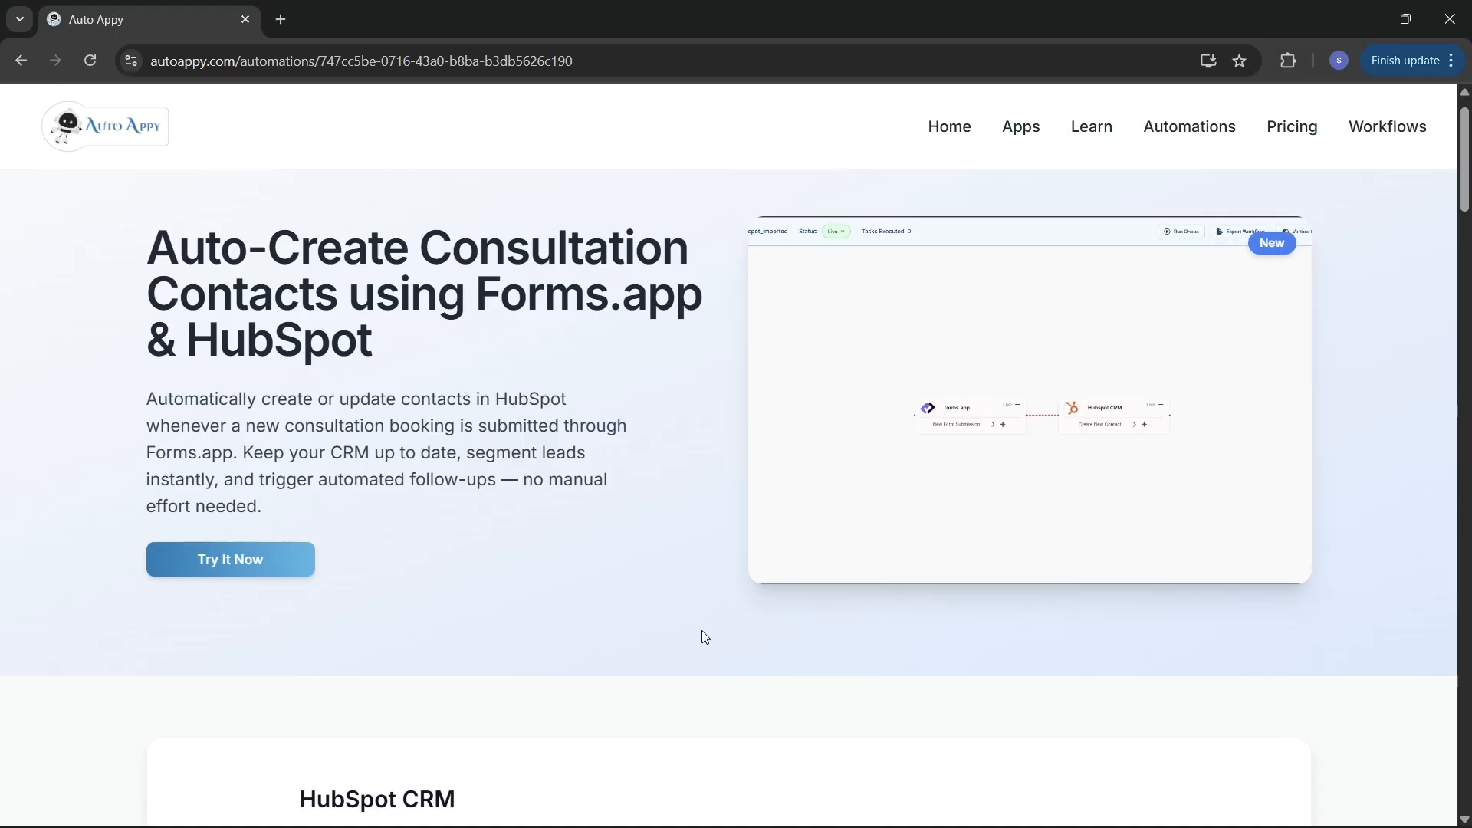
Step: Scroll down and back up through the Auto Appy automation page
scroll(705, 637, down, 2)
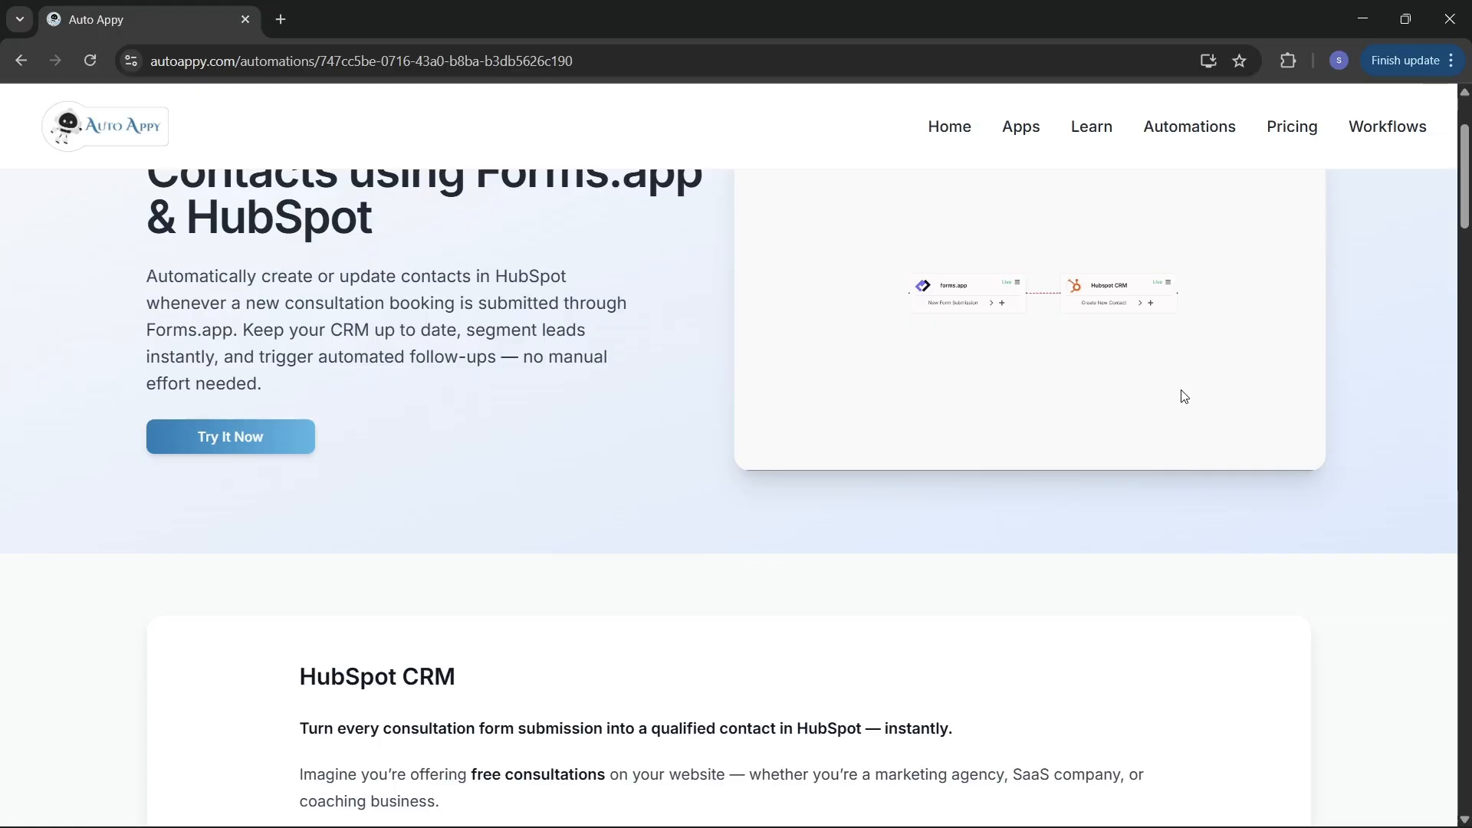
scroll(1184, 396, up, 2)
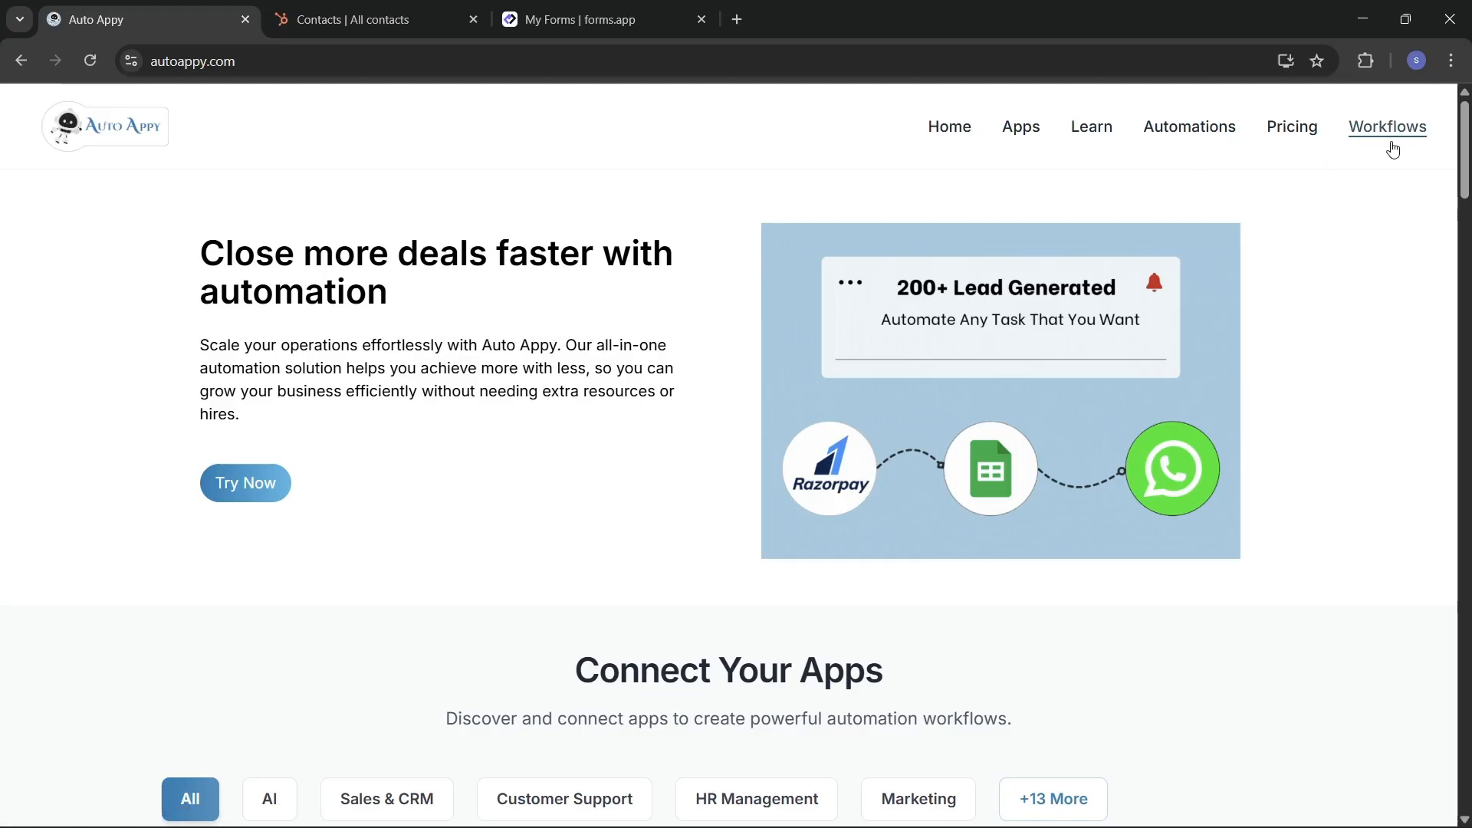
scroll(1102, 565, down, 3)
scroll(1102, 566, down, 2)
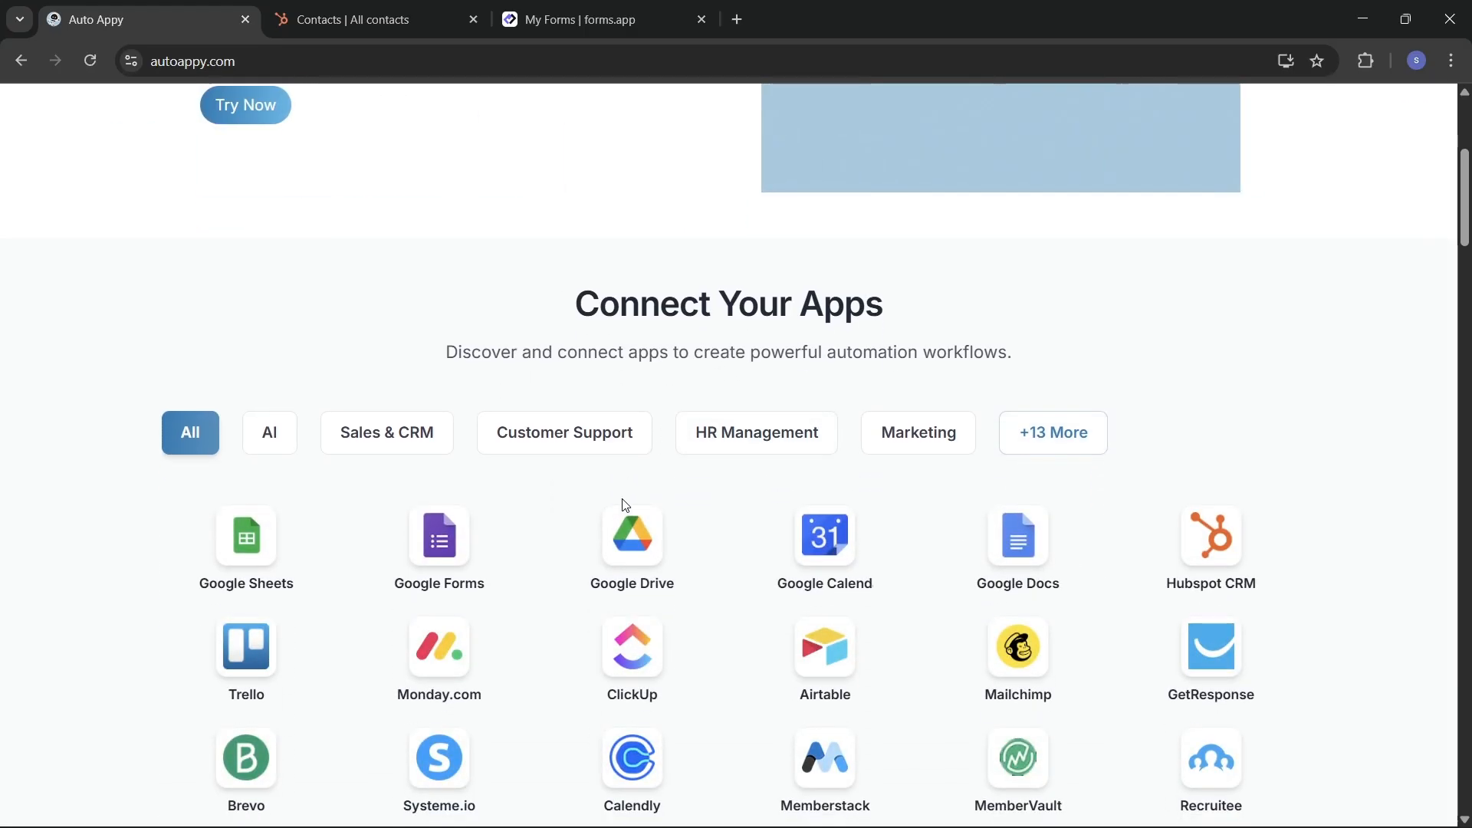
scroll(537, 506, down, 2)
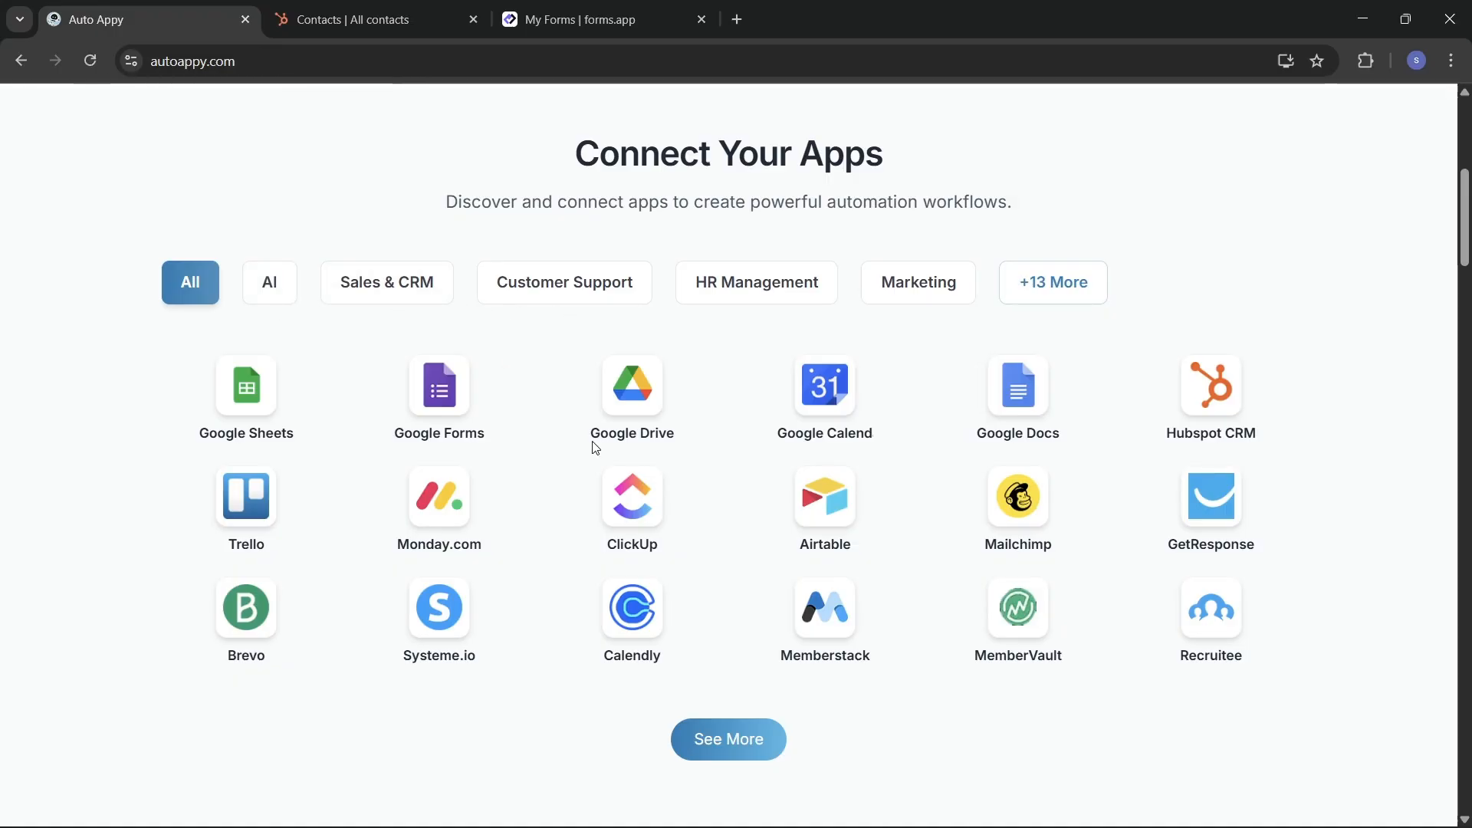
scroll(595, 447, down, 7)
scroll(595, 447, down, 1)
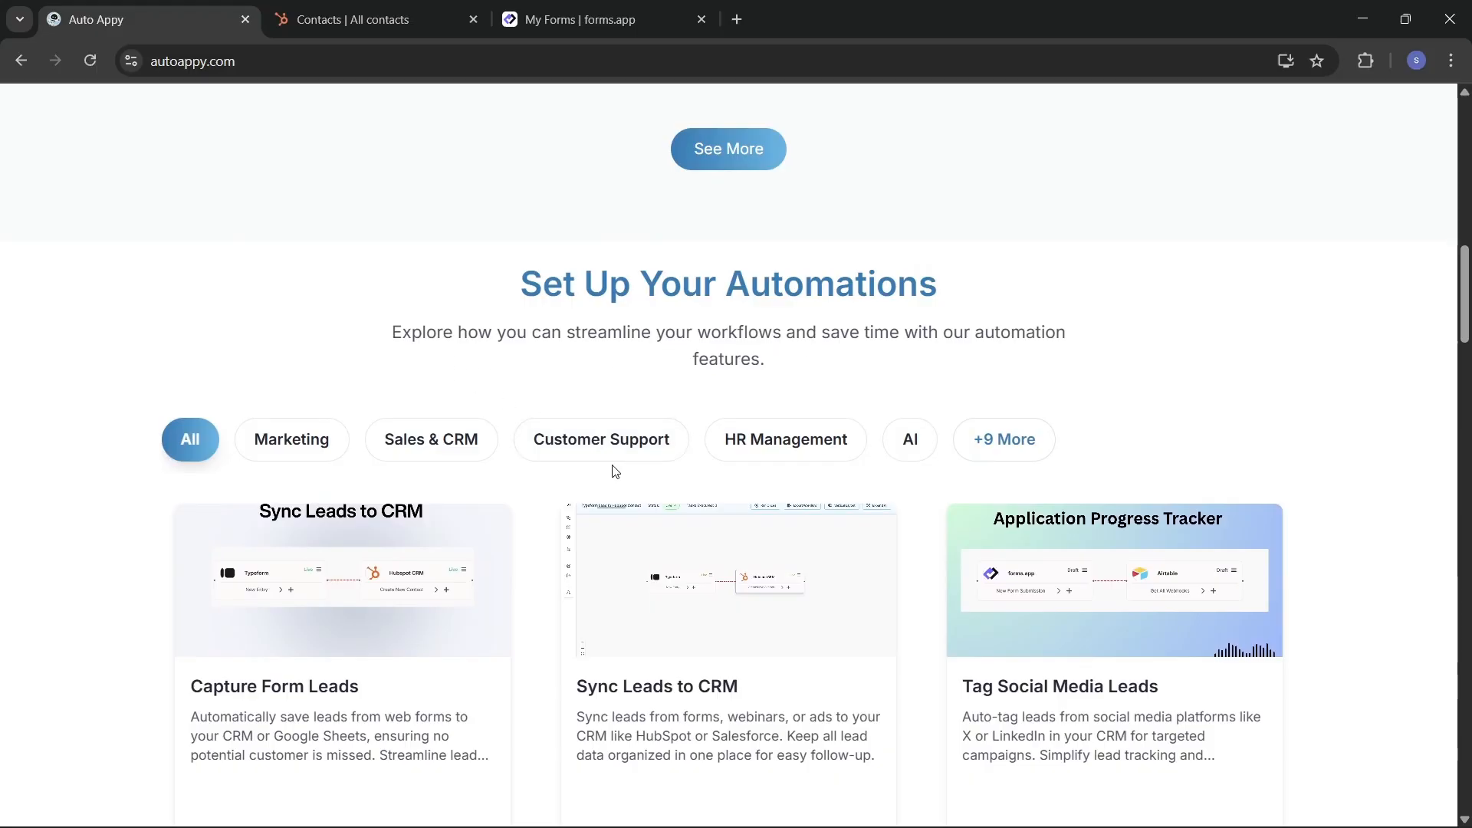
scroll(463, 511, down, 3)
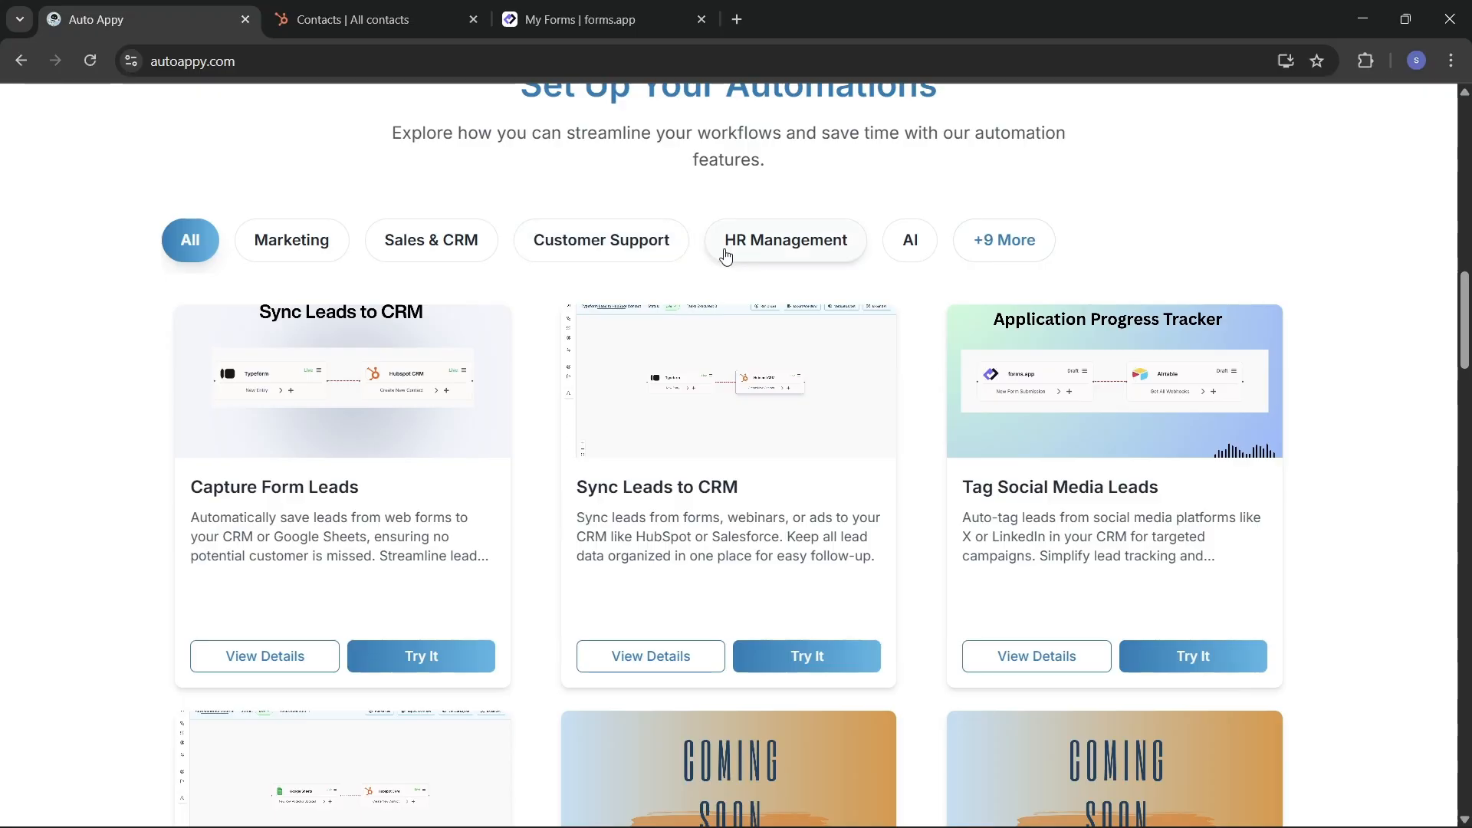
scroll(678, 465, down, 1)
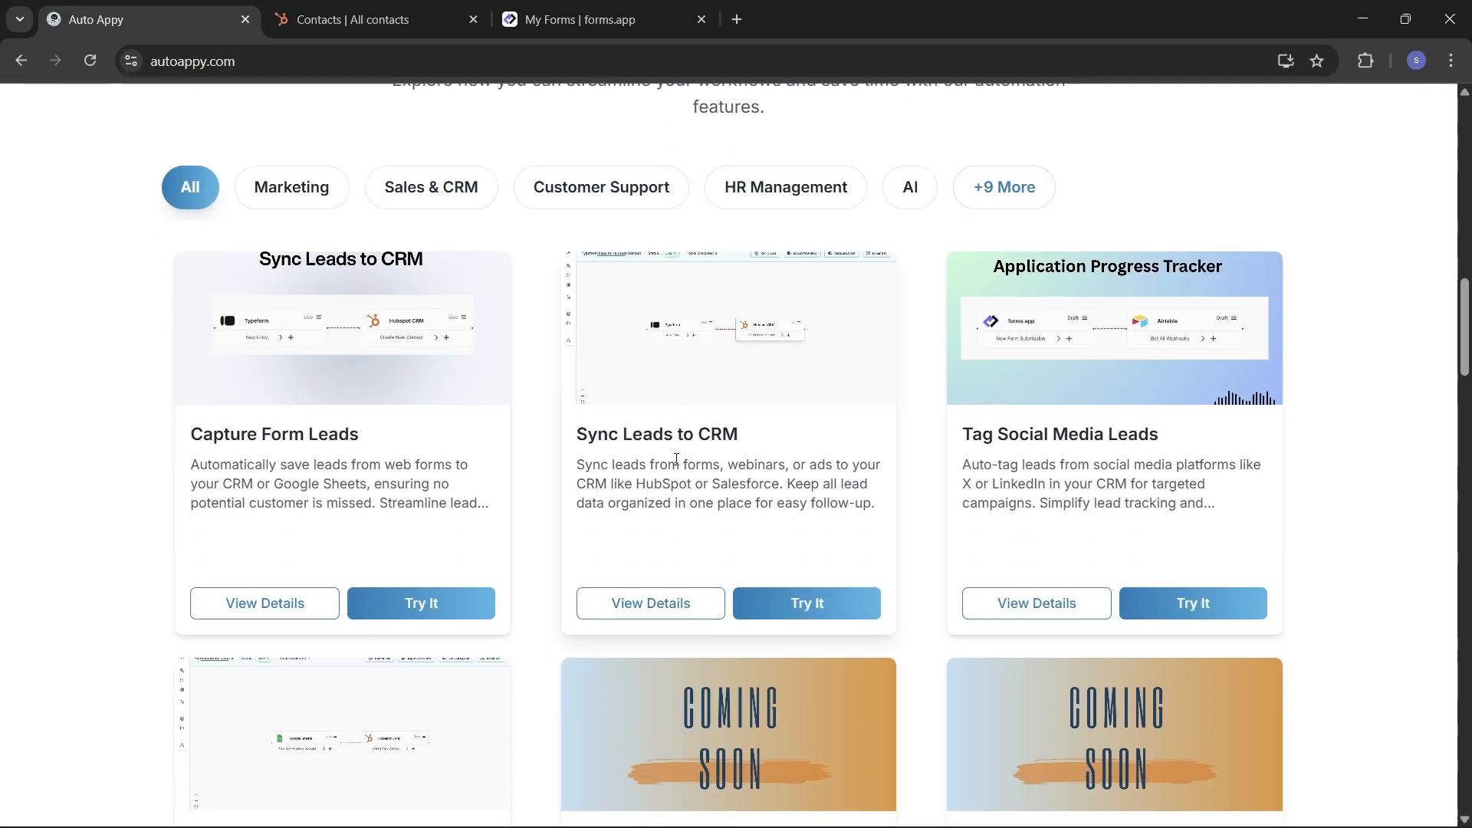
scroll(676, 458, down, 15)
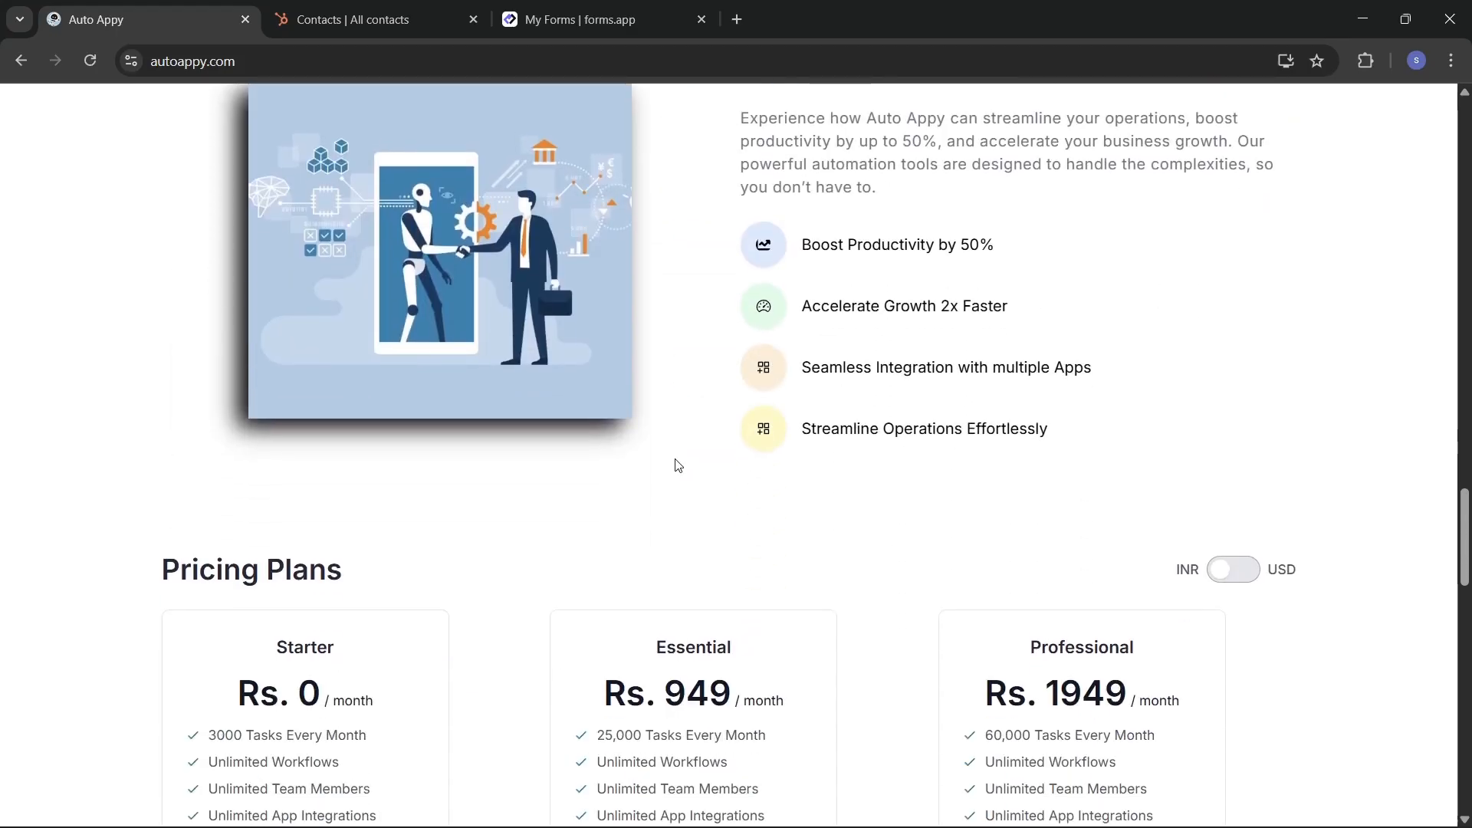
scroll(676, 464, down, 4)
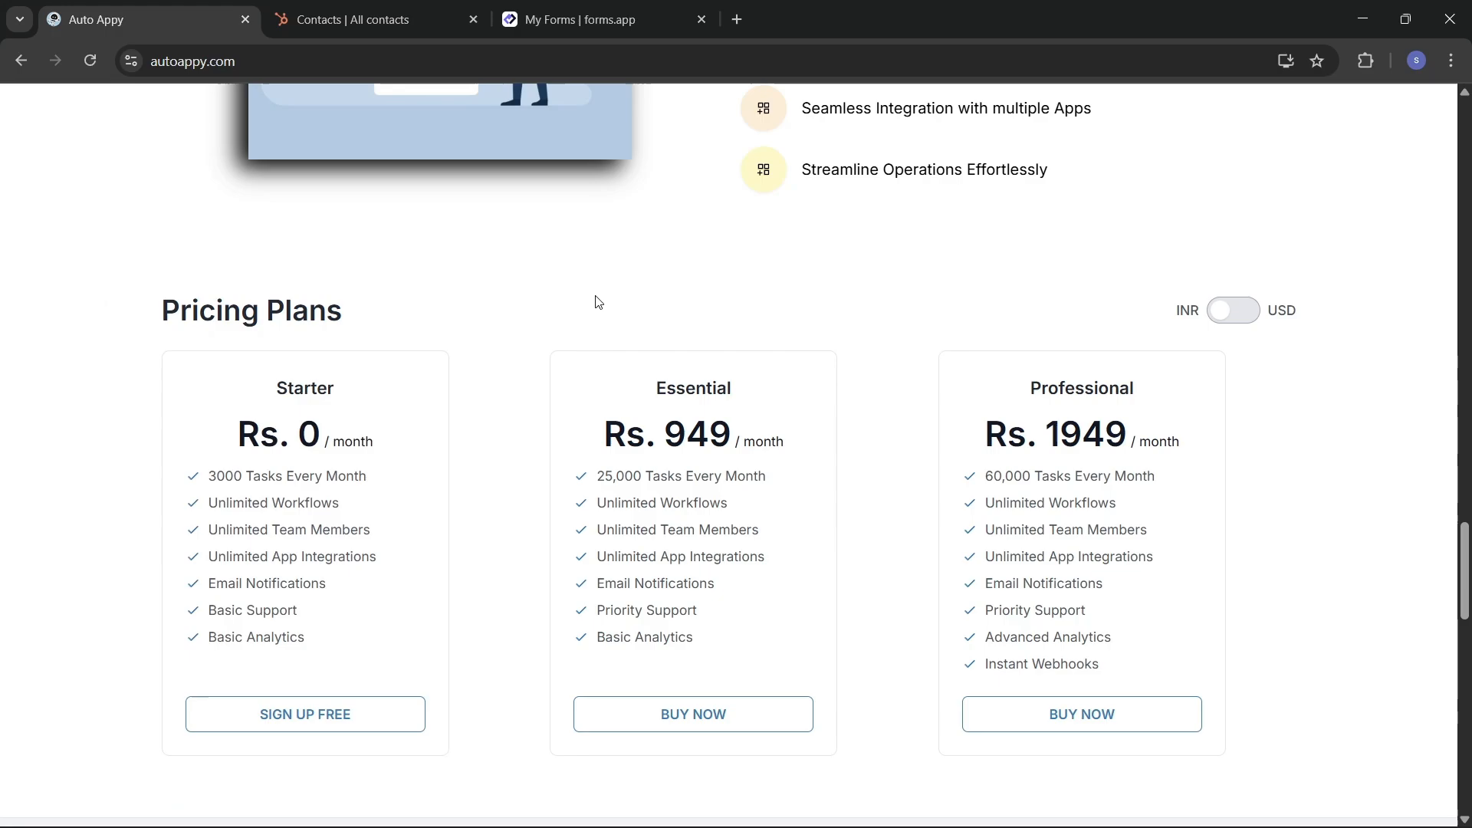
scroll(598, 302, up, 15)
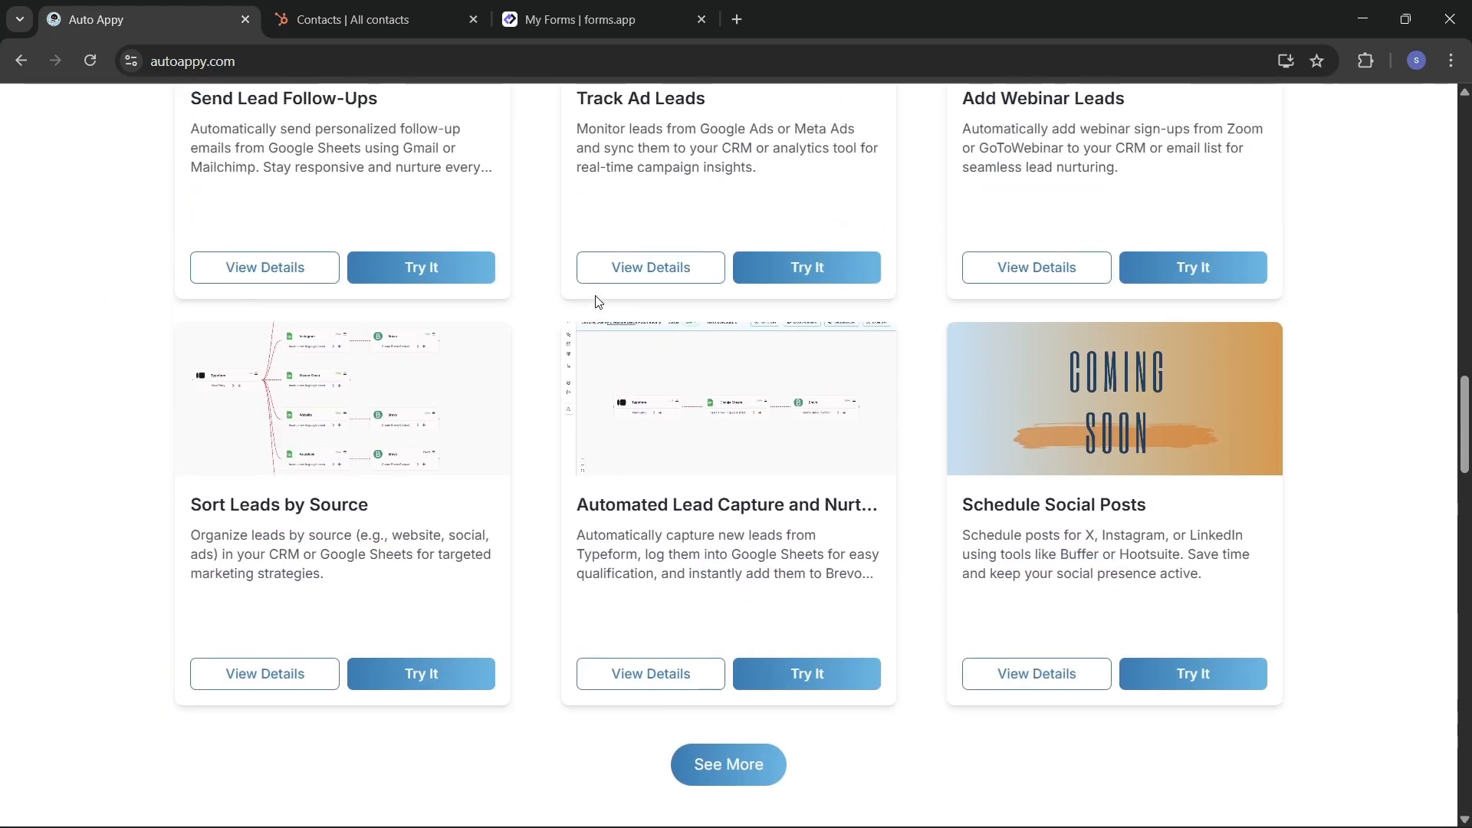
scroll(598, 301, up, 8)
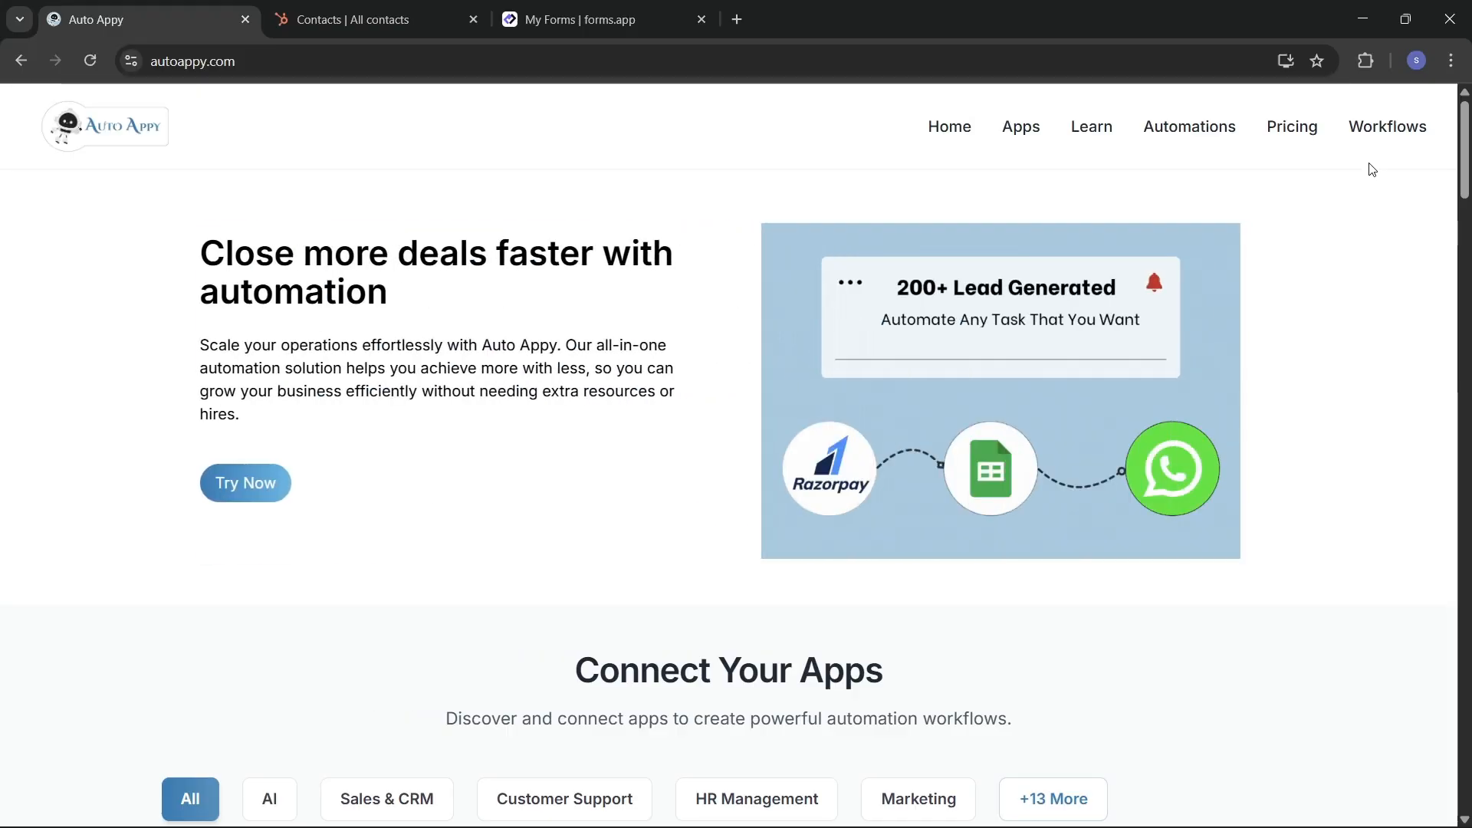
Step: From the Workflows dashboard, start Import Workflow to bring up the file picker
click(1374, 133)
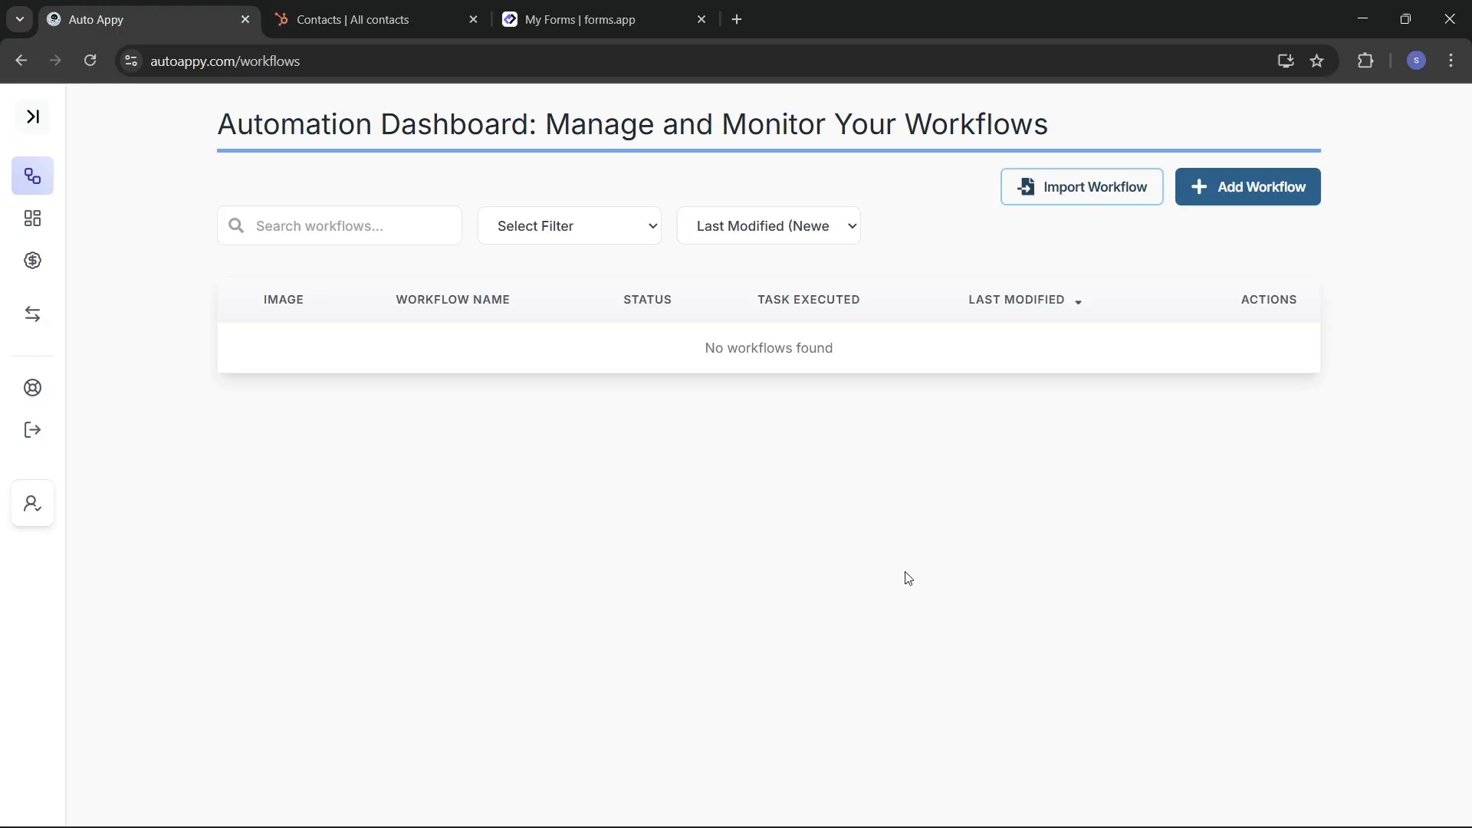
click(1056, 202)
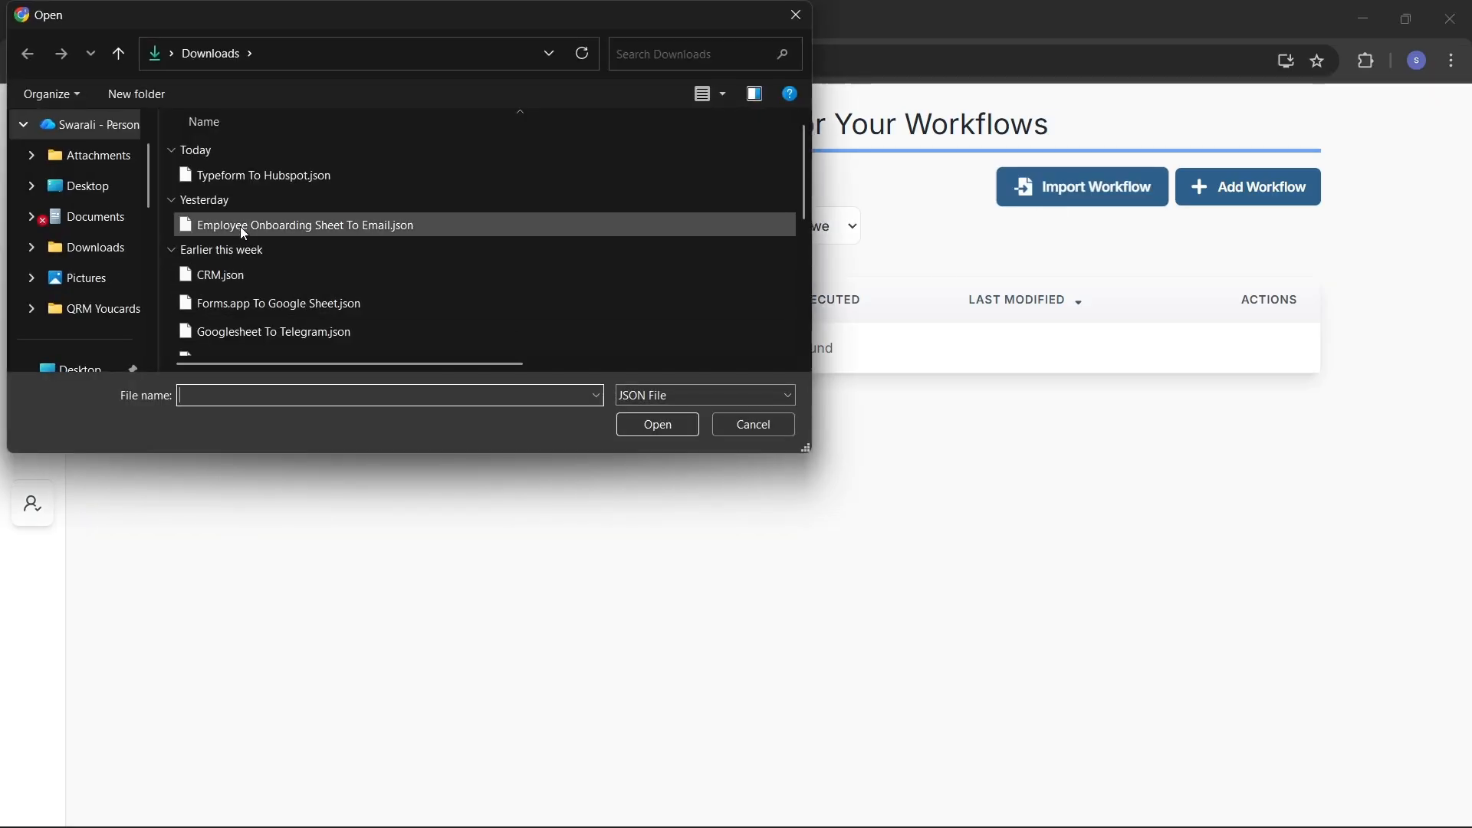
Step: Import Forms.app To Google Sheet.json and return to the workflows list
click(233, 185)
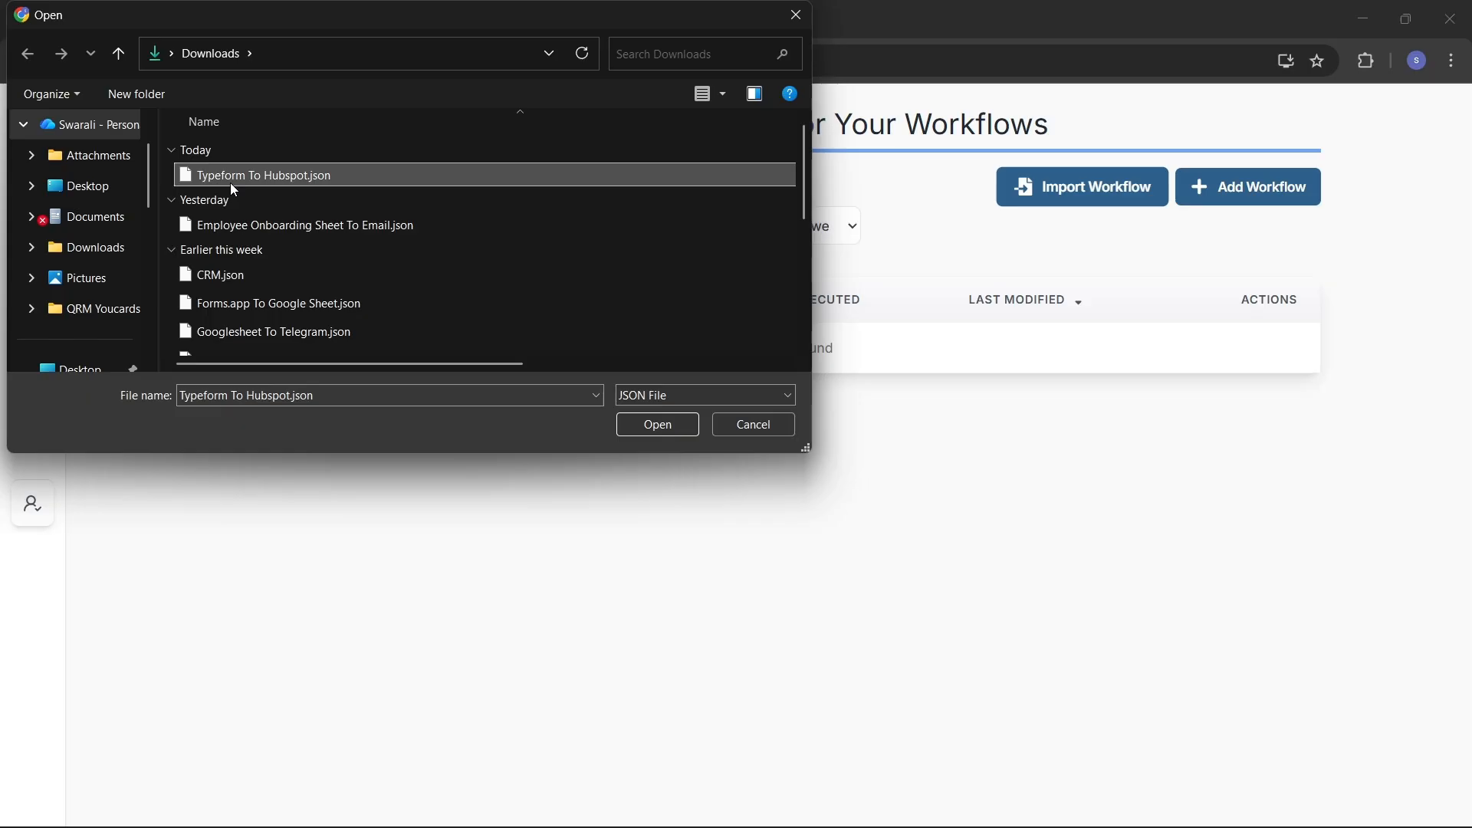
click(268, 310)
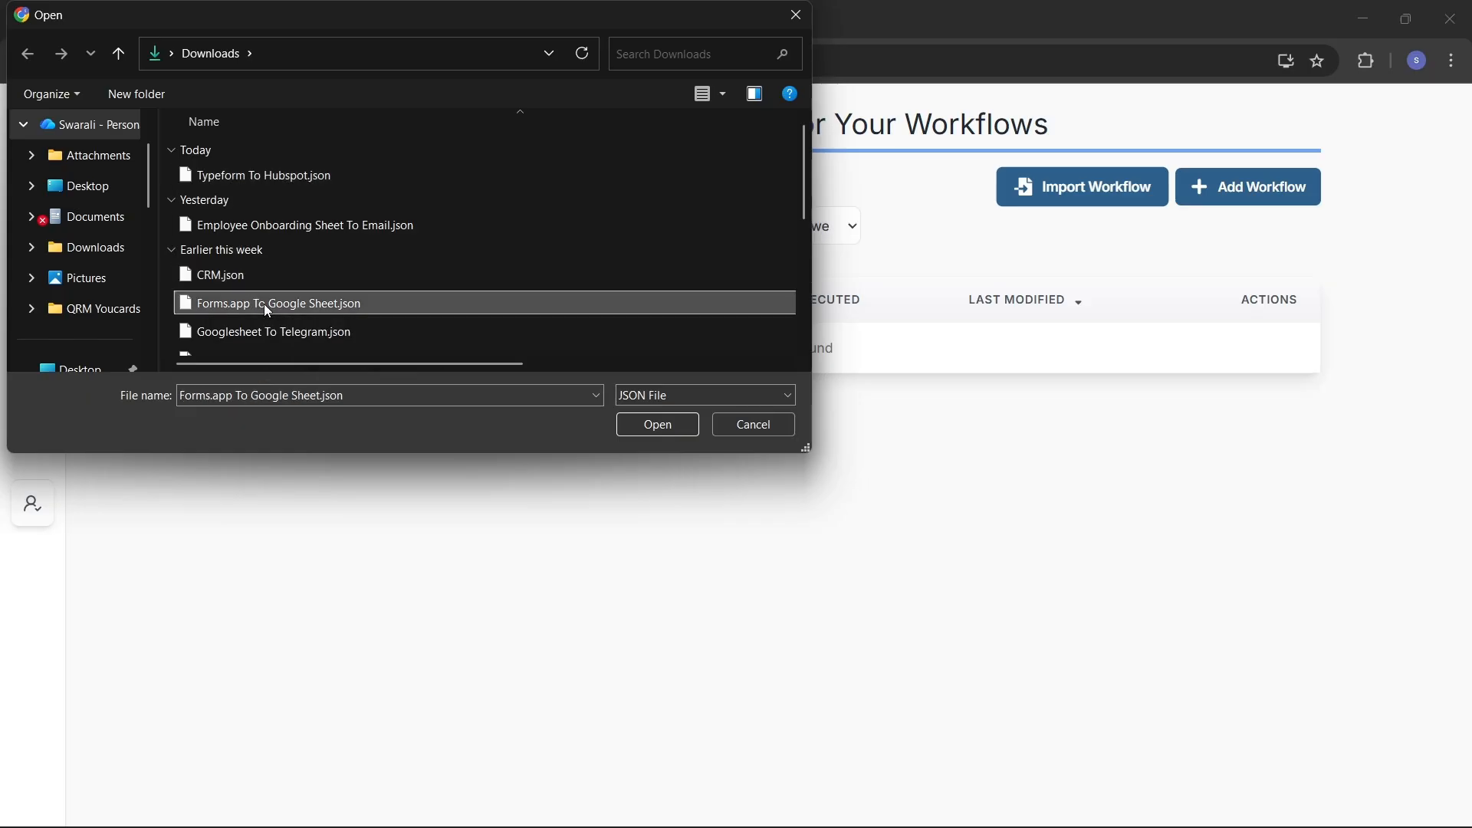
click(659, 426)
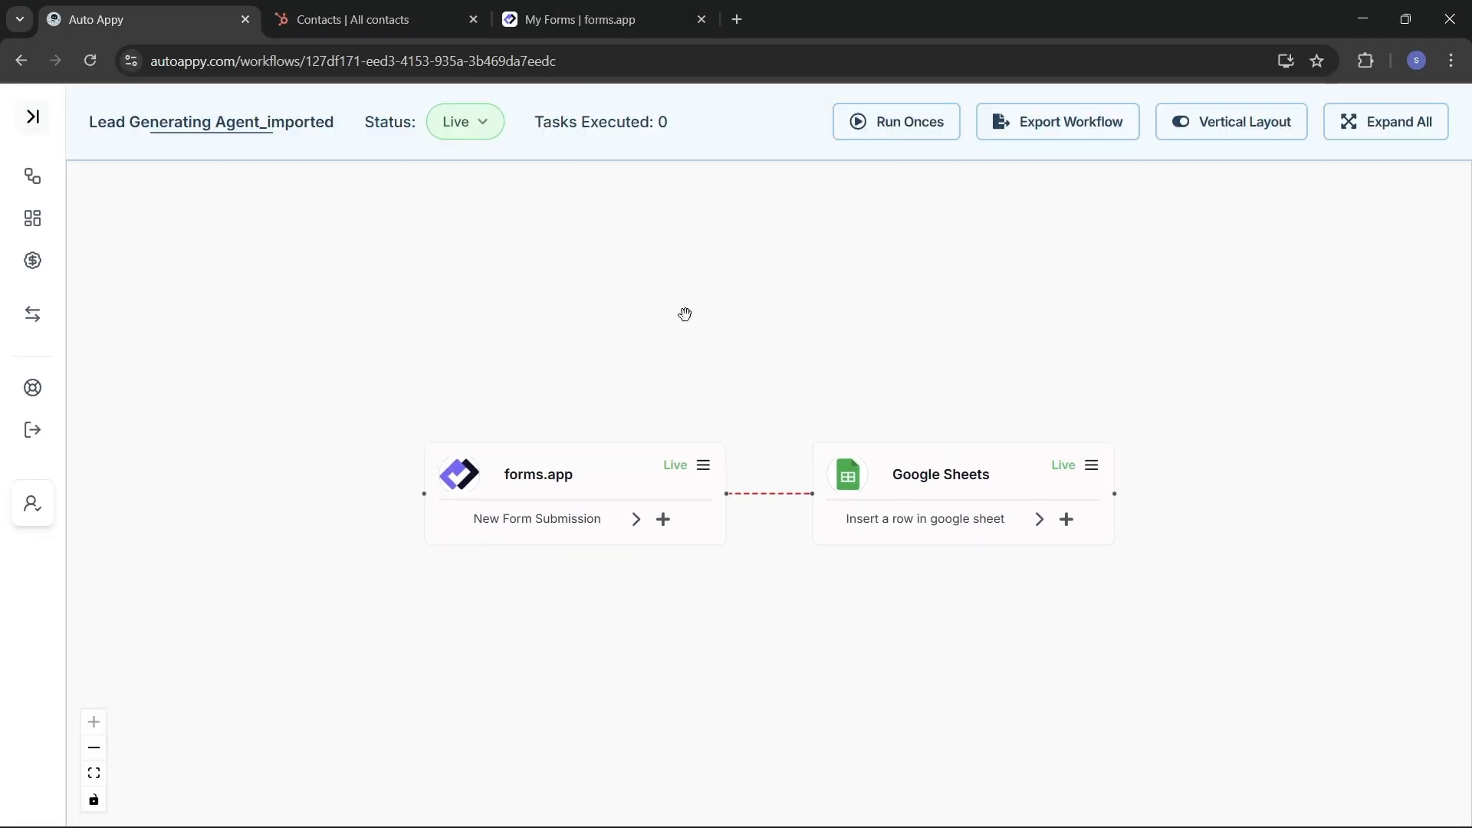
click(32, 175)
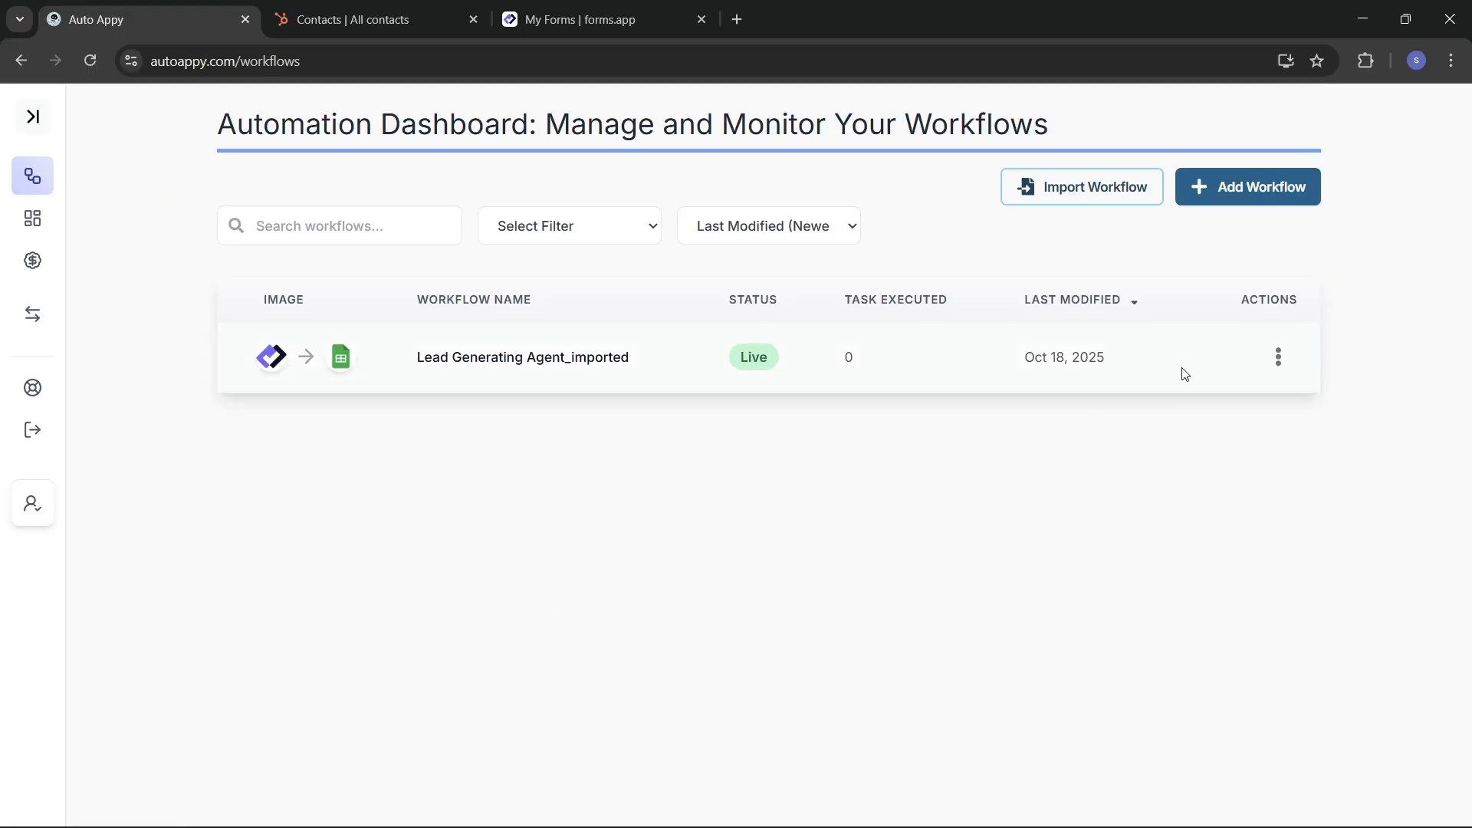
Step: Set the imported workflow's status to Live from its actions menu
click(1278, 359)
scroll(1278, 365, down, 2)
scroll(1217, 302, up, 4)
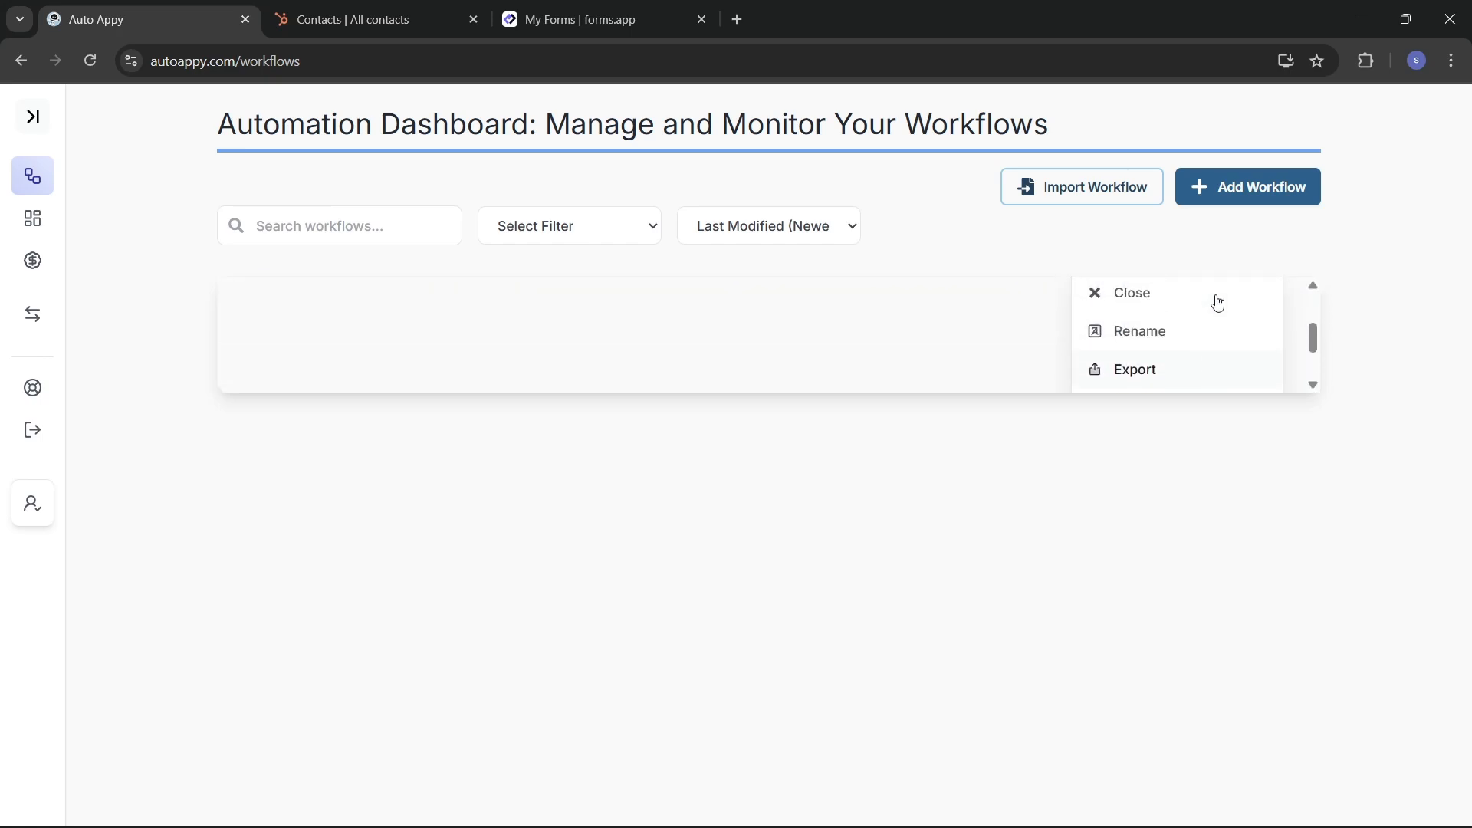
scroll(1157, 355, down, 2)
scroll(1156, 355, up, 2)
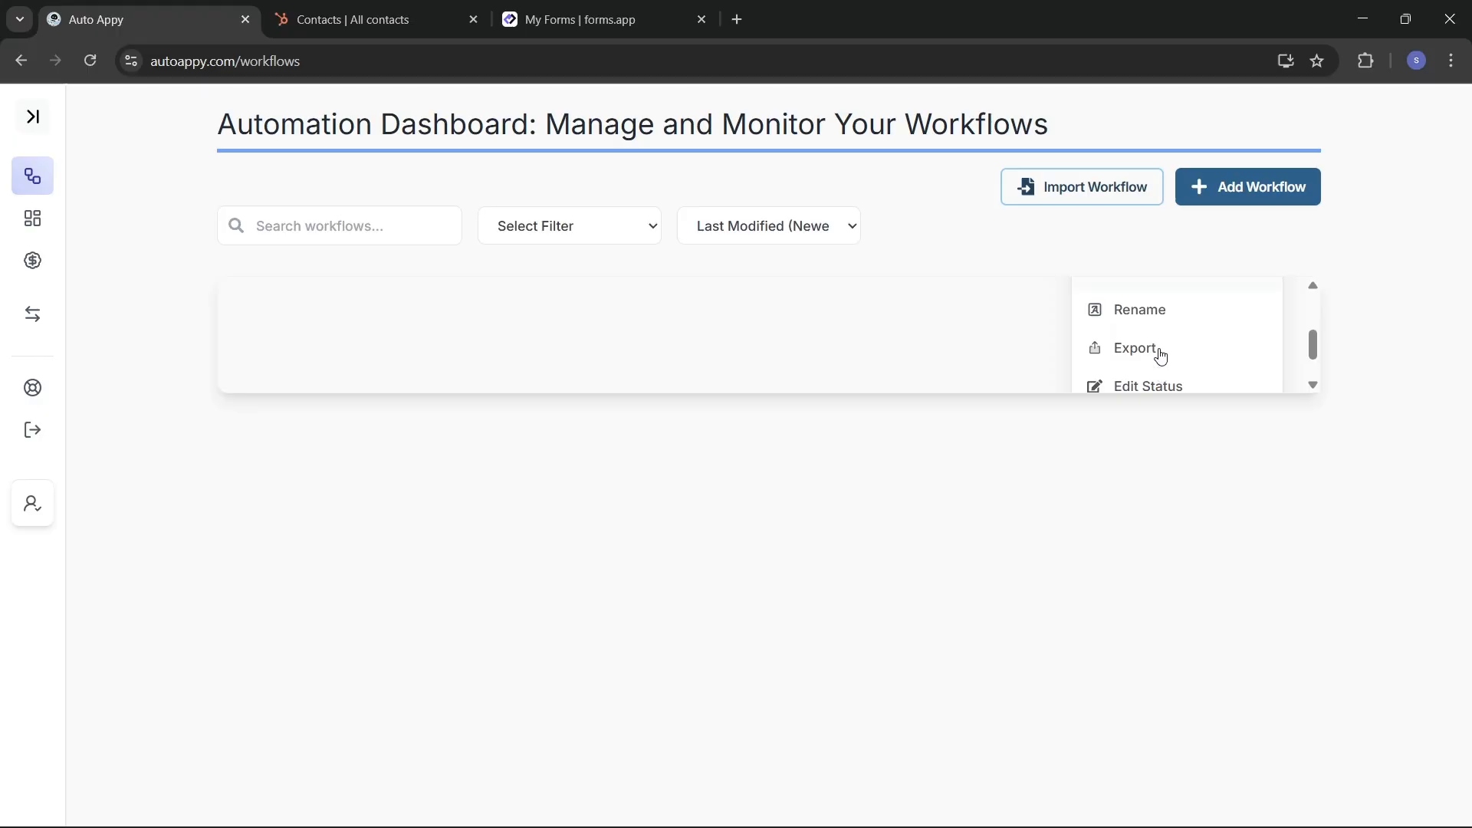
scroll(1160, 357, down, 2)
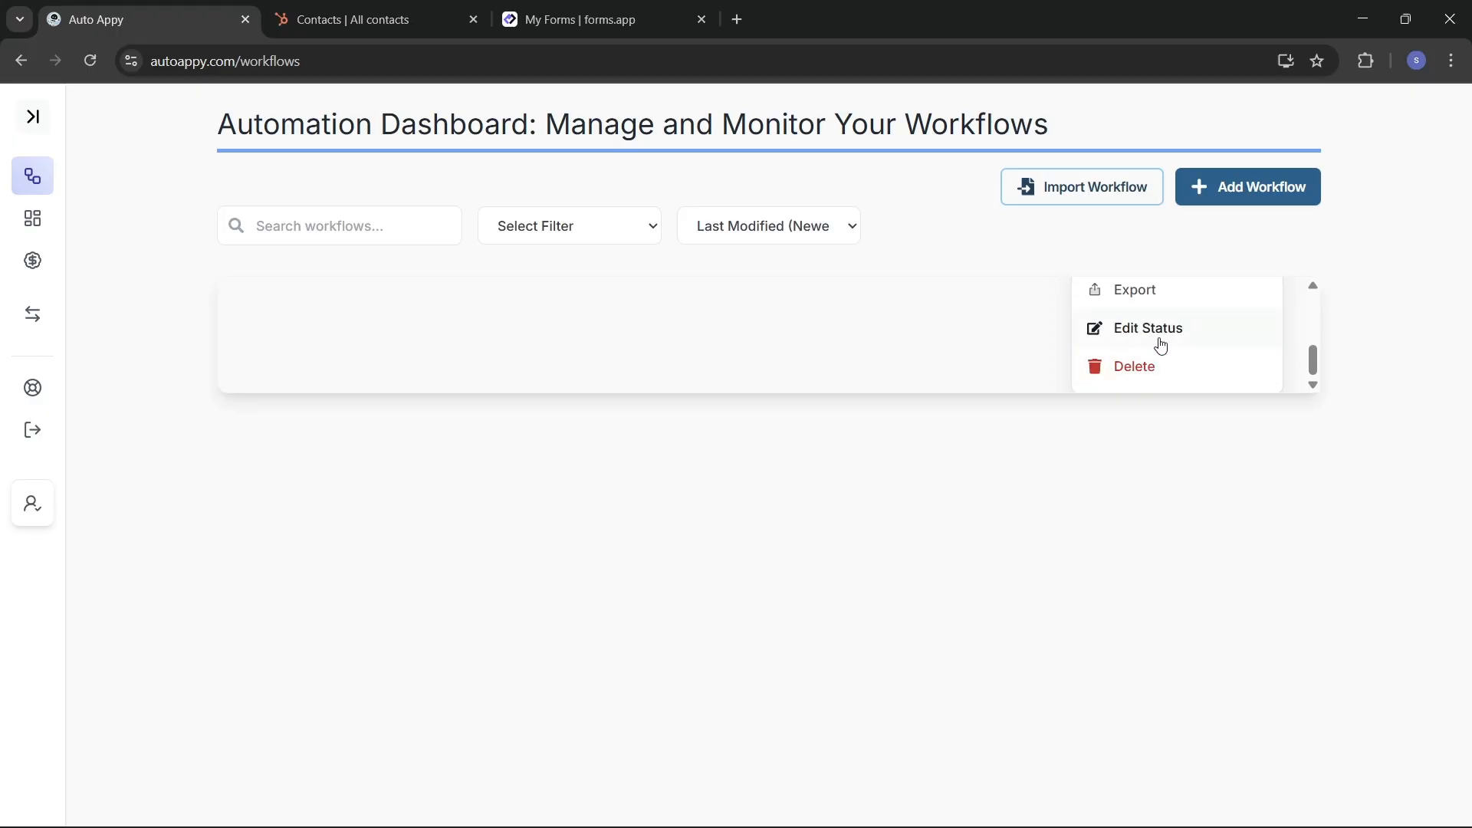
scroll(1157, 341, up, 2)
scroll(1157, 341, down, 1)
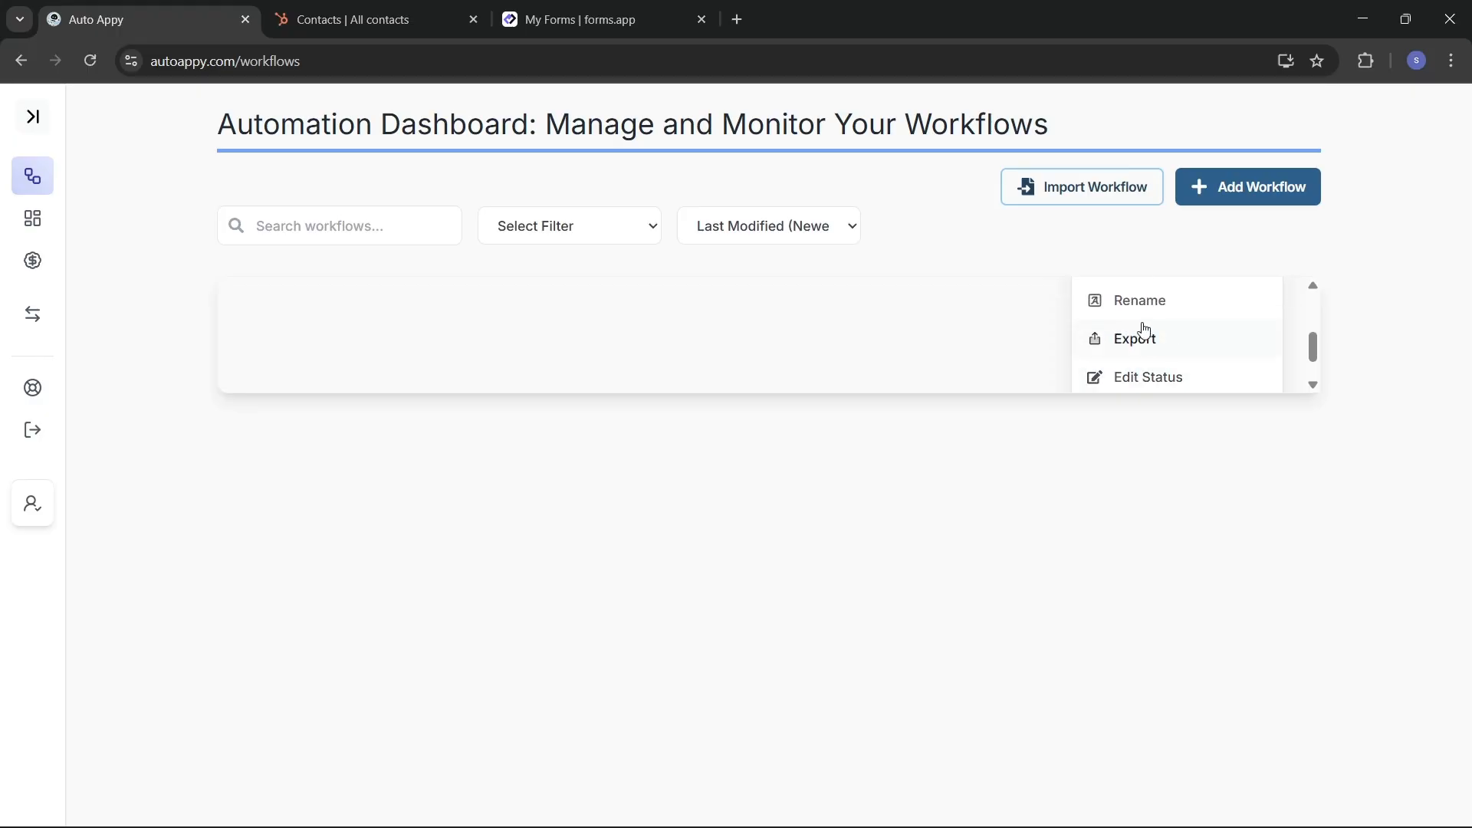
scroll(1139, 325, down, 1)
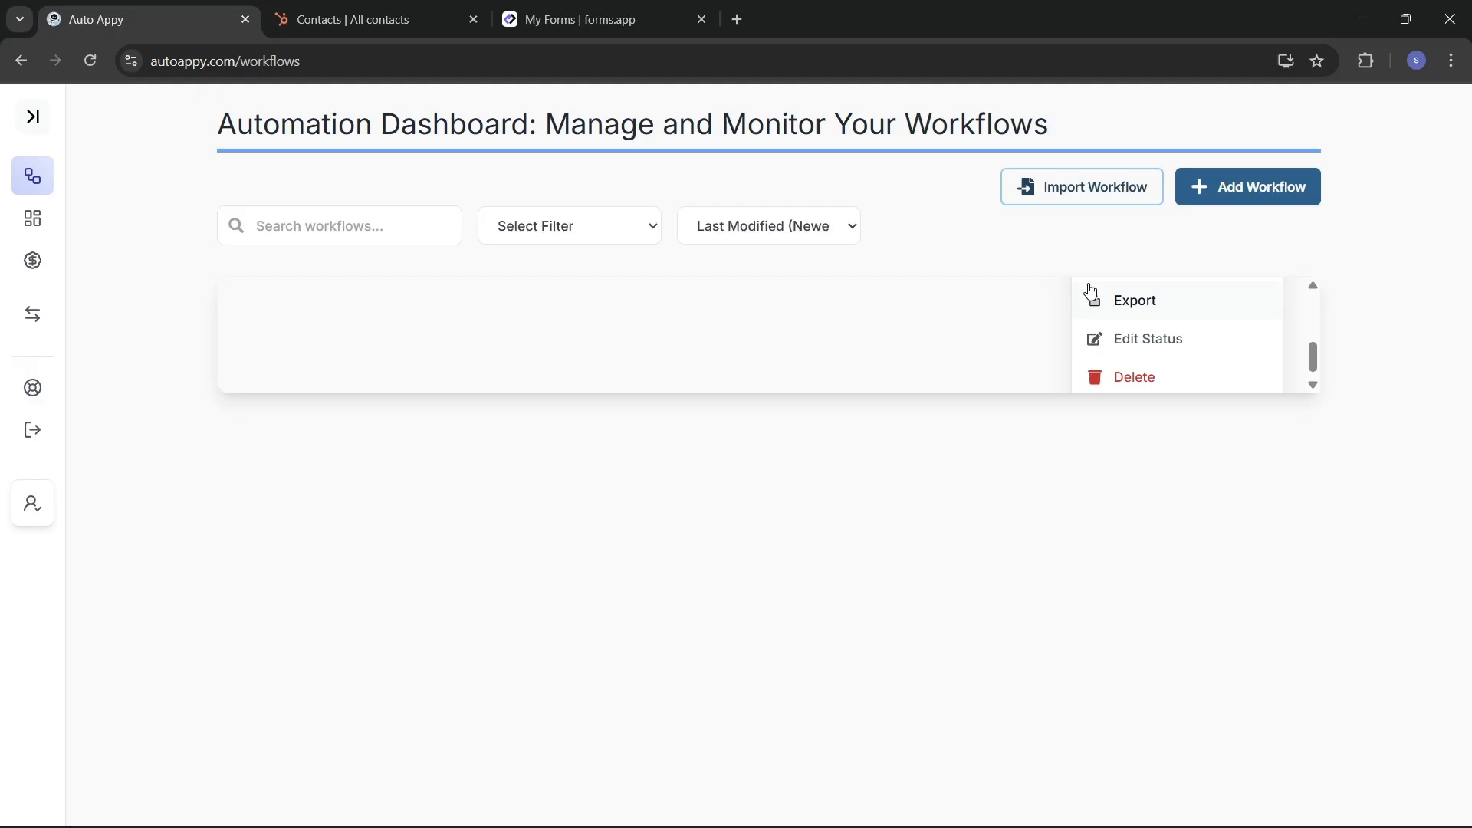
click(1153, 347)
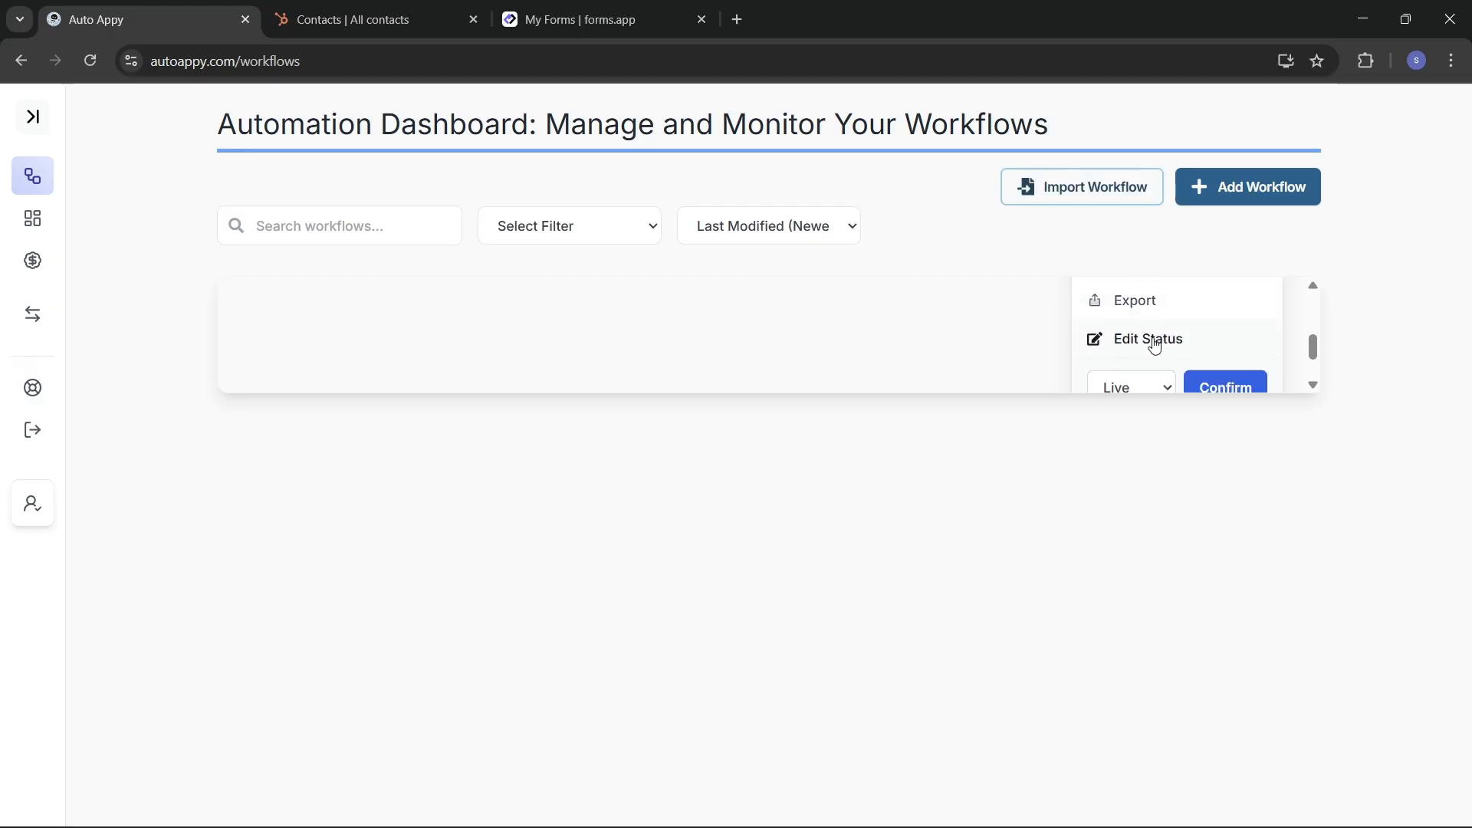
scroll(1154, 347, down, 1)
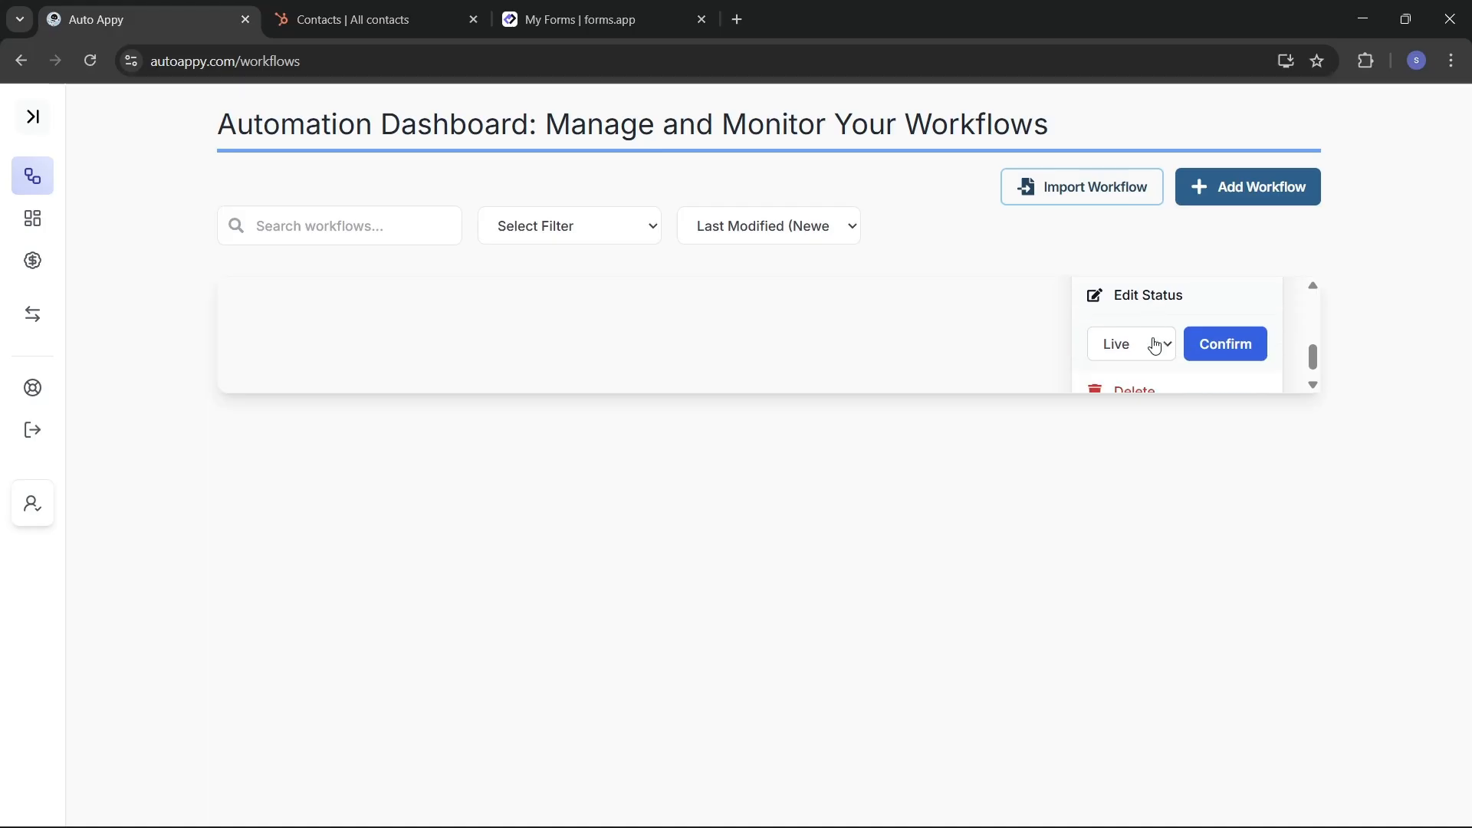
click(1151, 337)
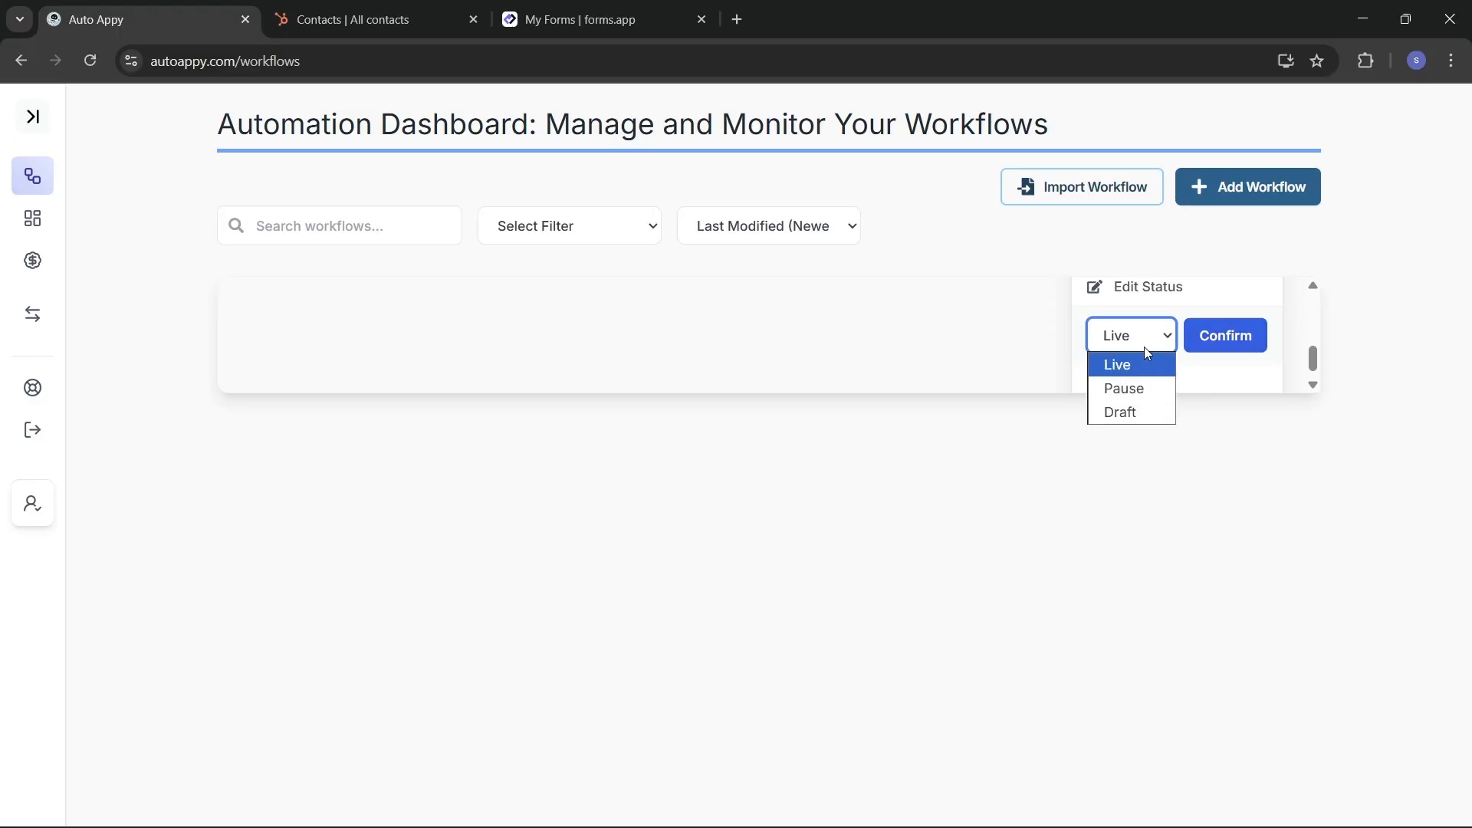
click(1200, 336)
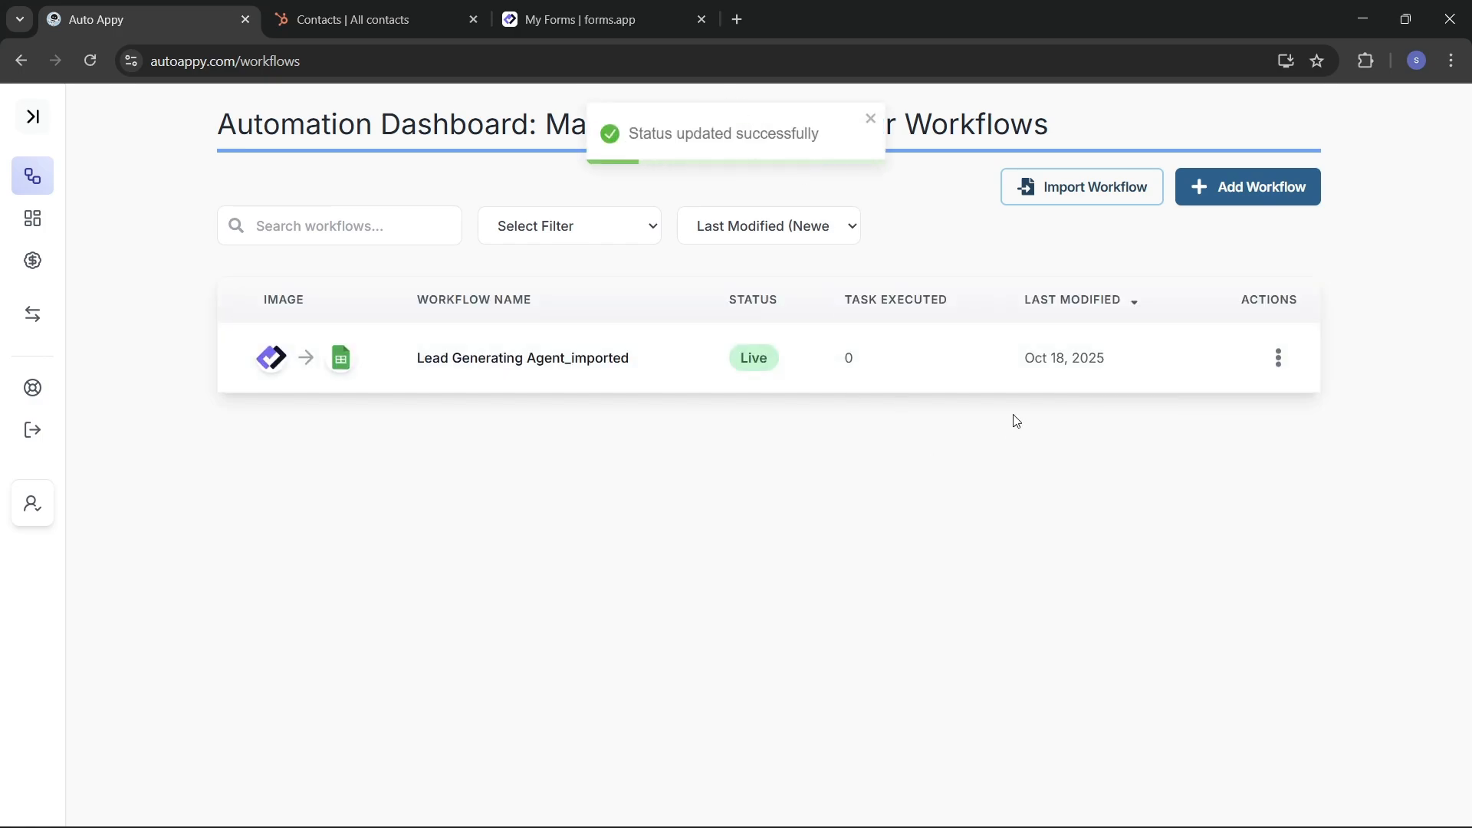
Step: Delete the existing workflow so the dashboard is empty
click(1281, 369)
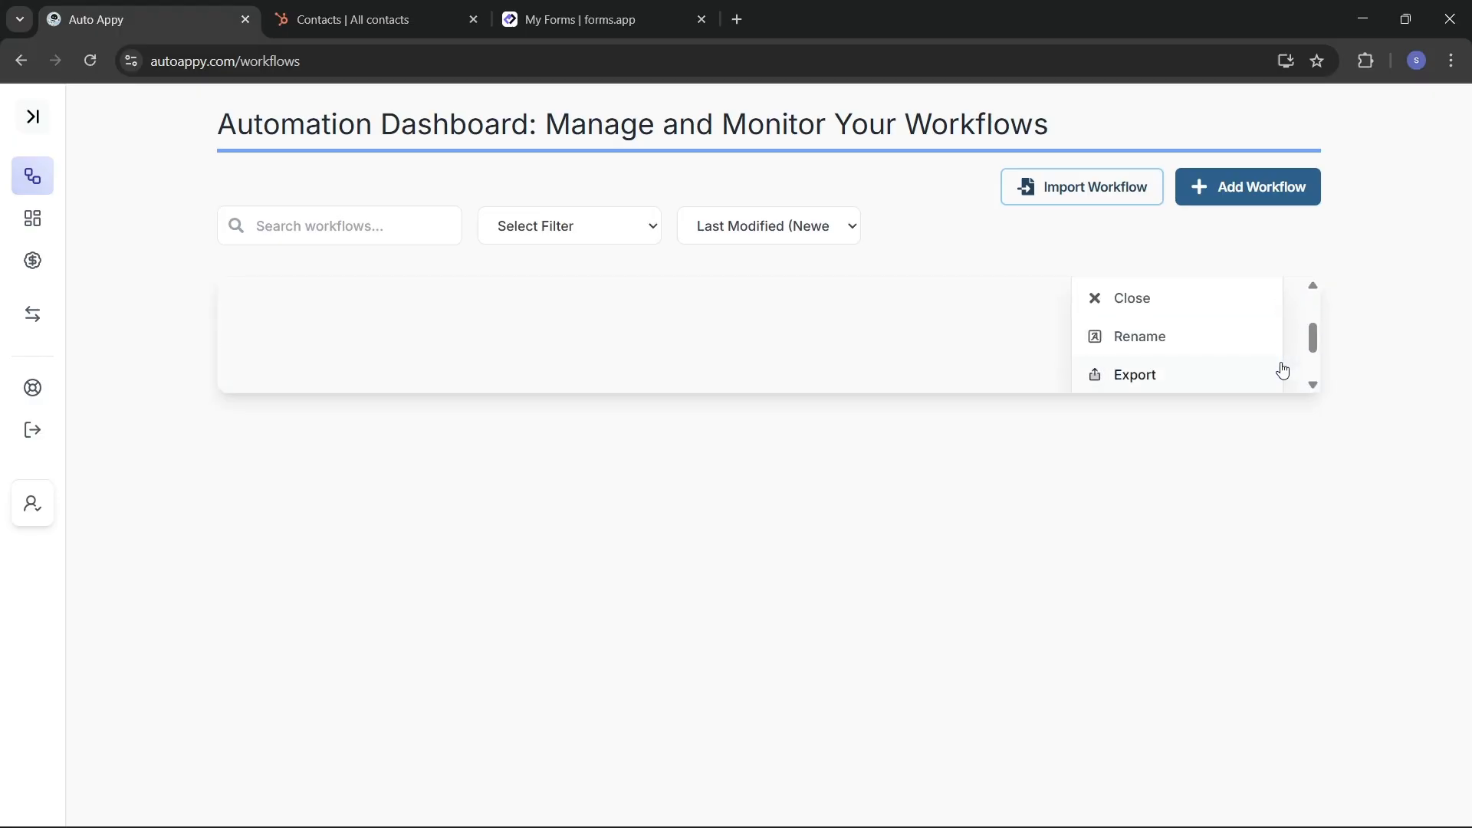
scroll(1209, 343, down, 2)
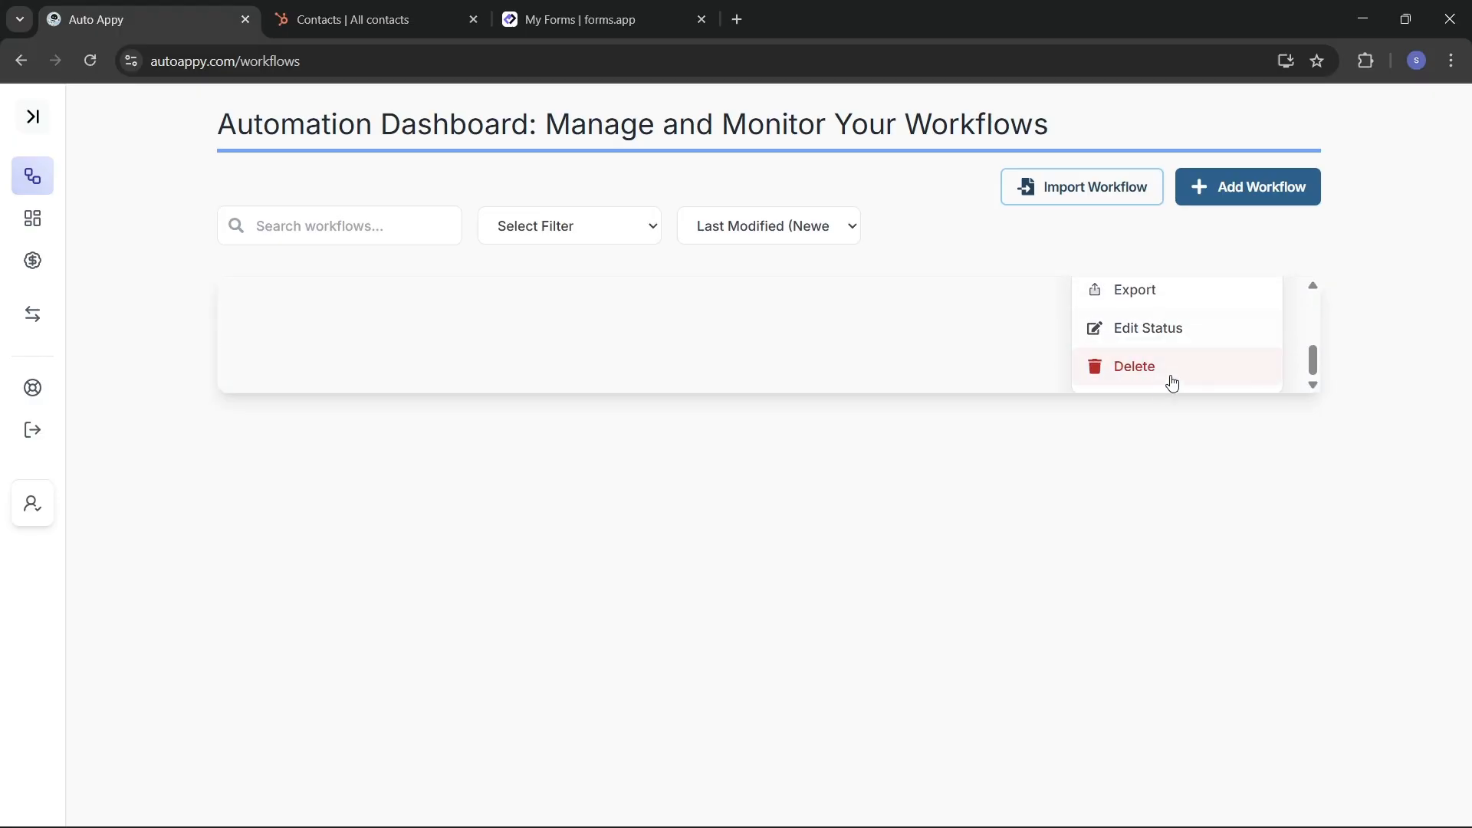
click(1137, 374)
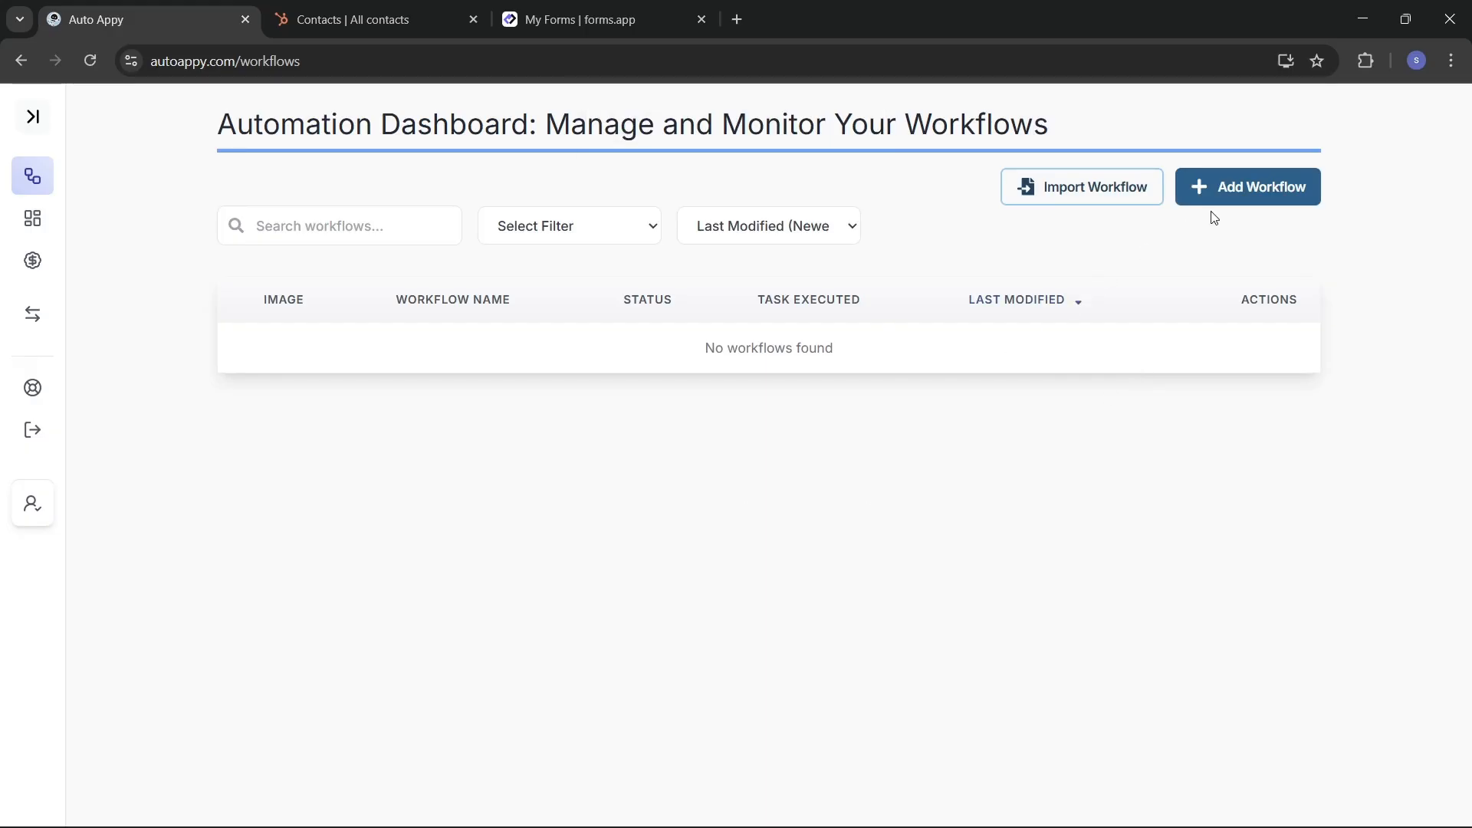
click(1235, 190)
Step: Name the new workflow 'Forms.app To Hubspot CRM' and save it
click(756, 465)
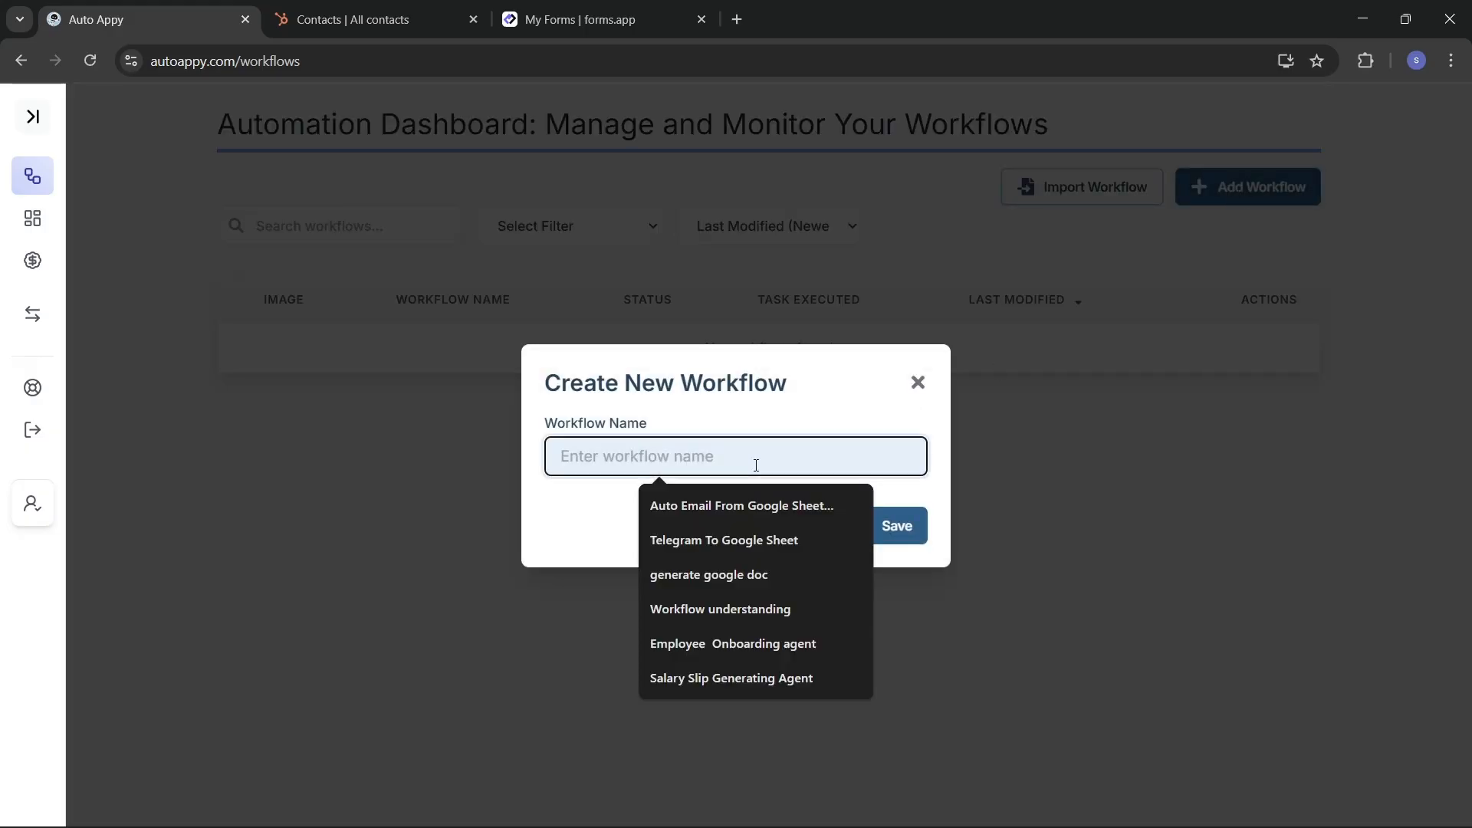
text(T)
key(BackSpace)
text(Fo)
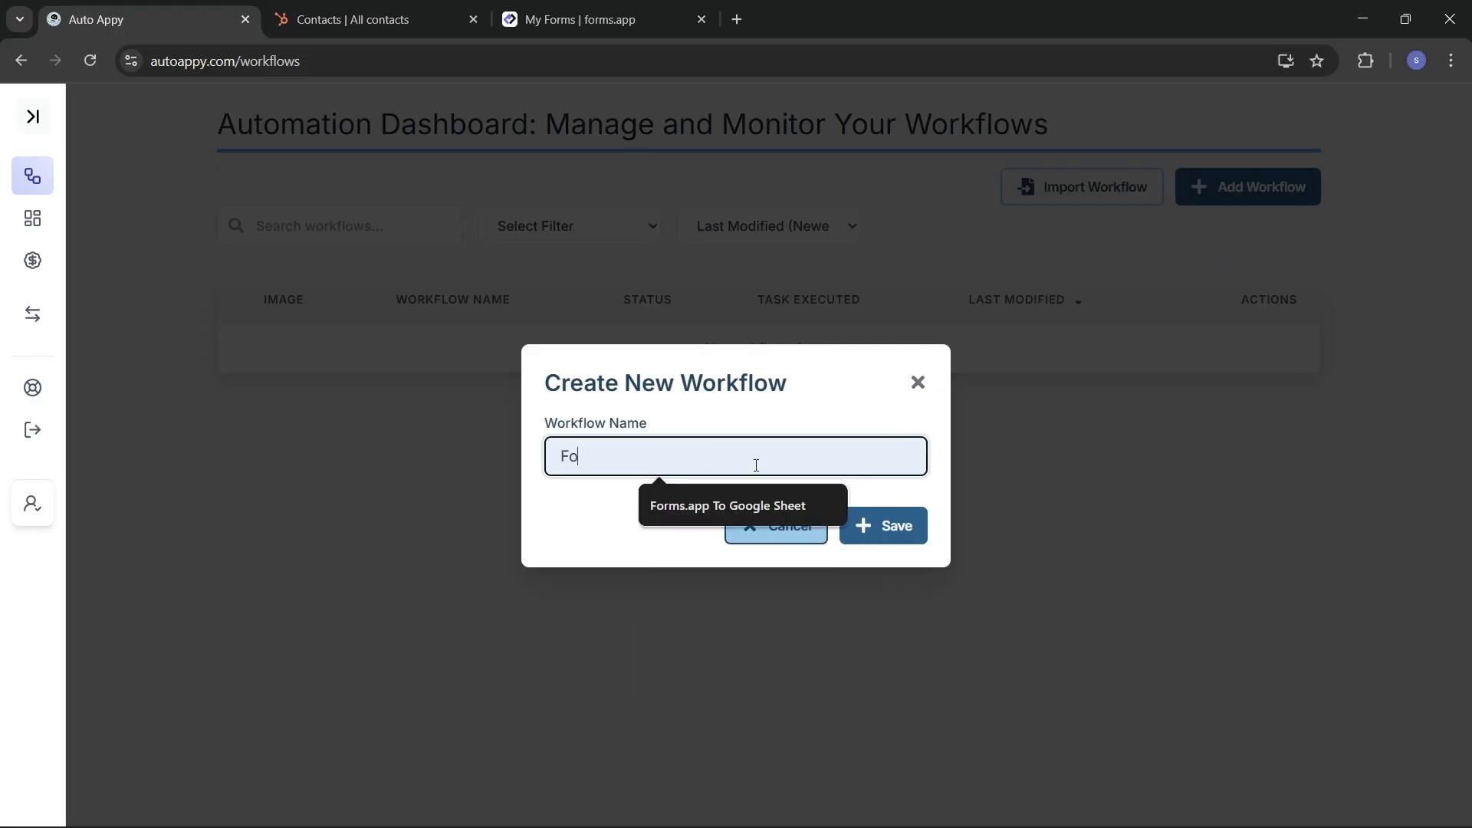
text(rms.app to Hubspo)
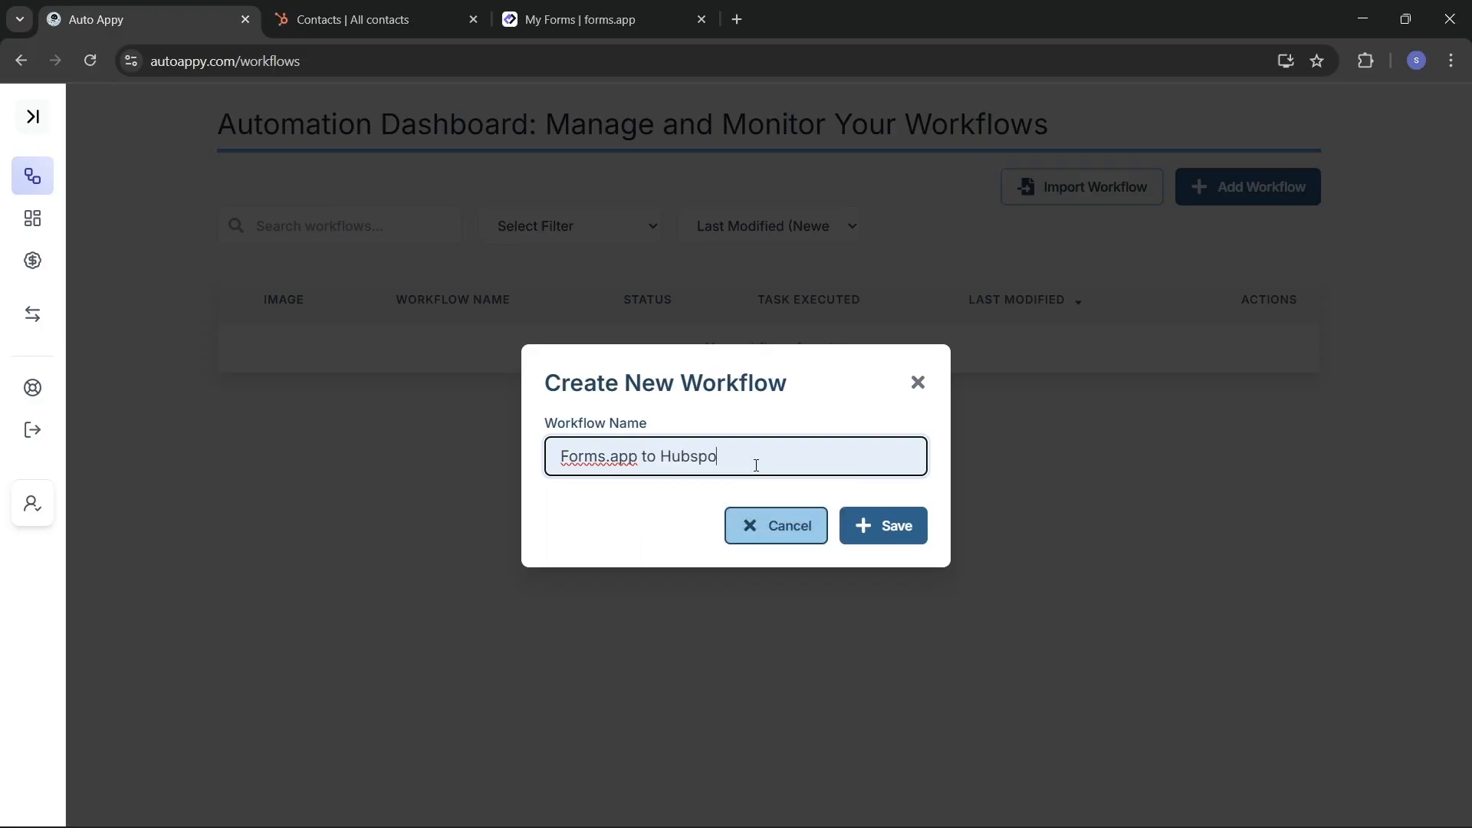
text(t CRM)
double_click(648, 457)
key(BackSpace)
text(To)
click(903, 531)
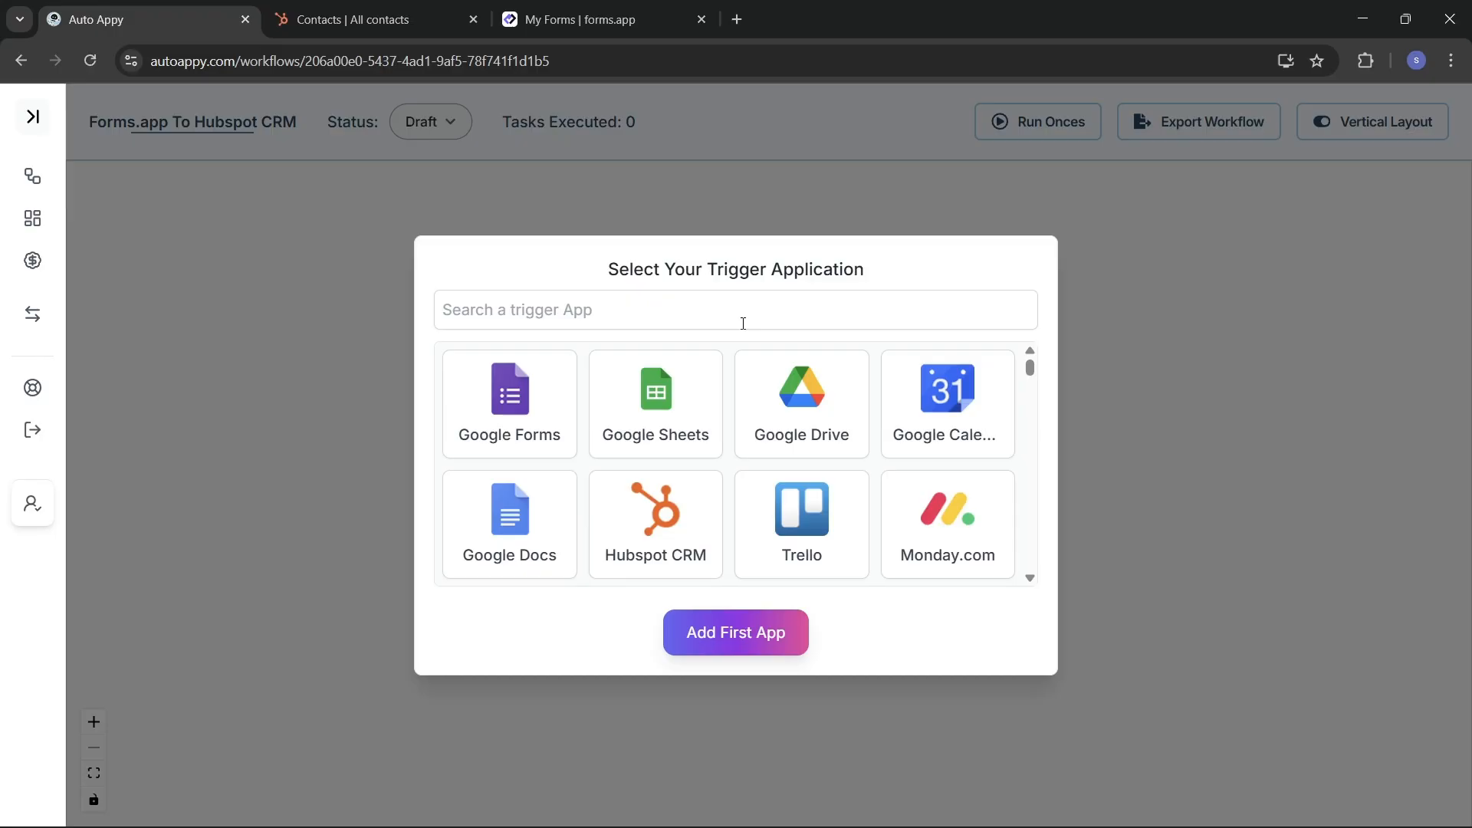
Step: Add forms.app with the New Form Submission trigger as the first app and reposition its node
click(713, 312)
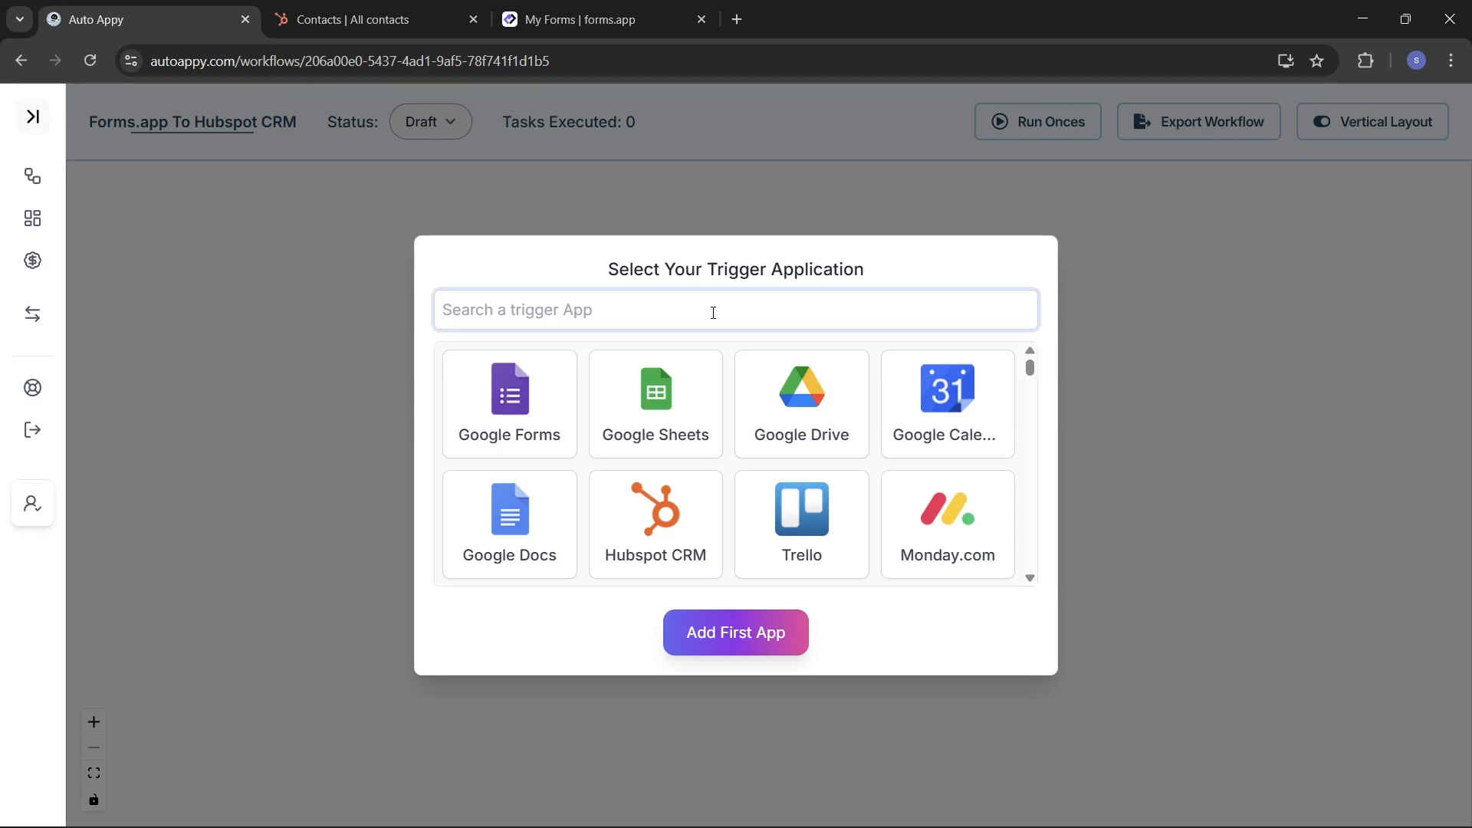
text(Forms.app)
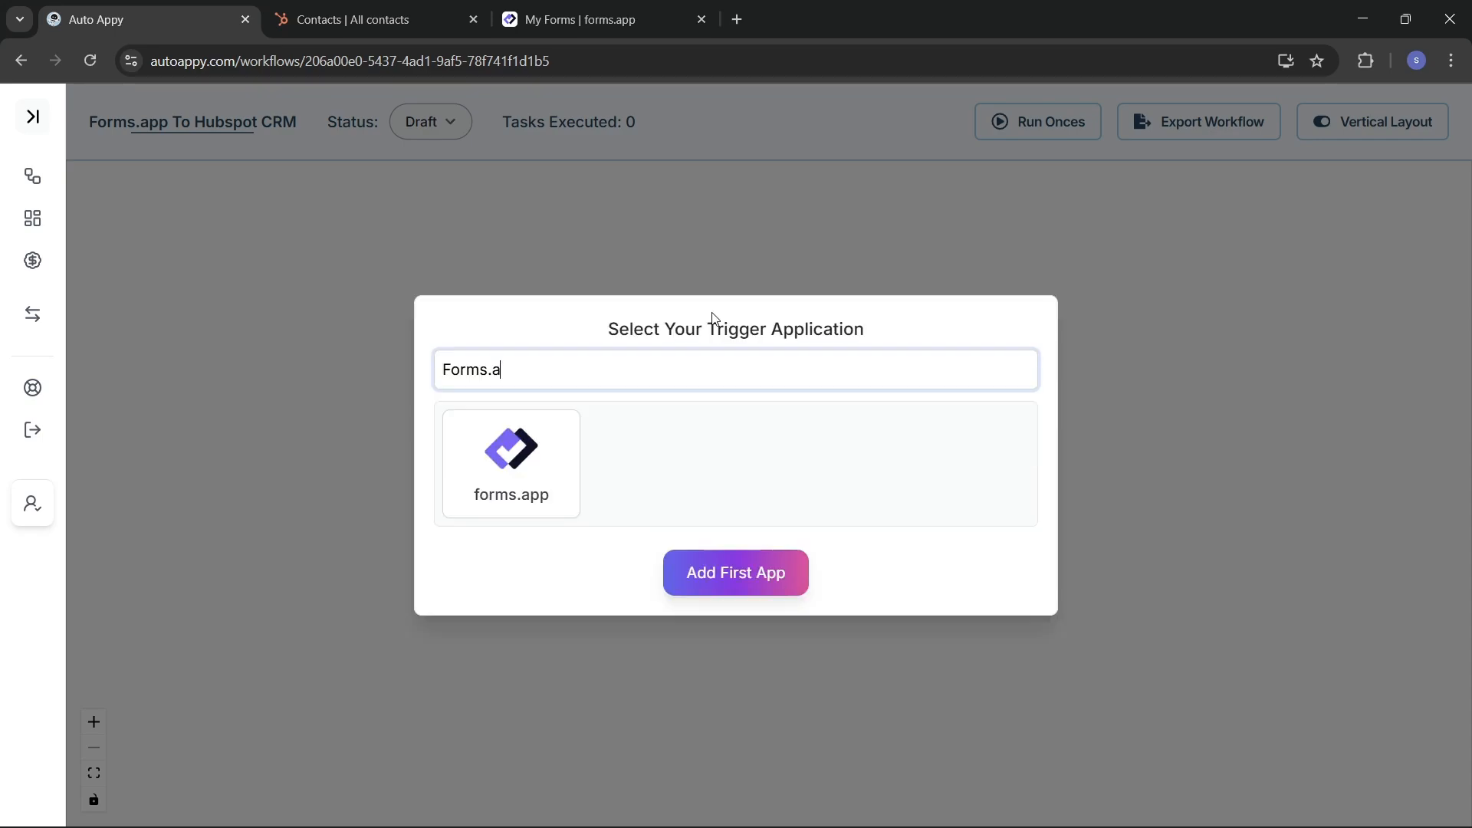
click(518, 460)
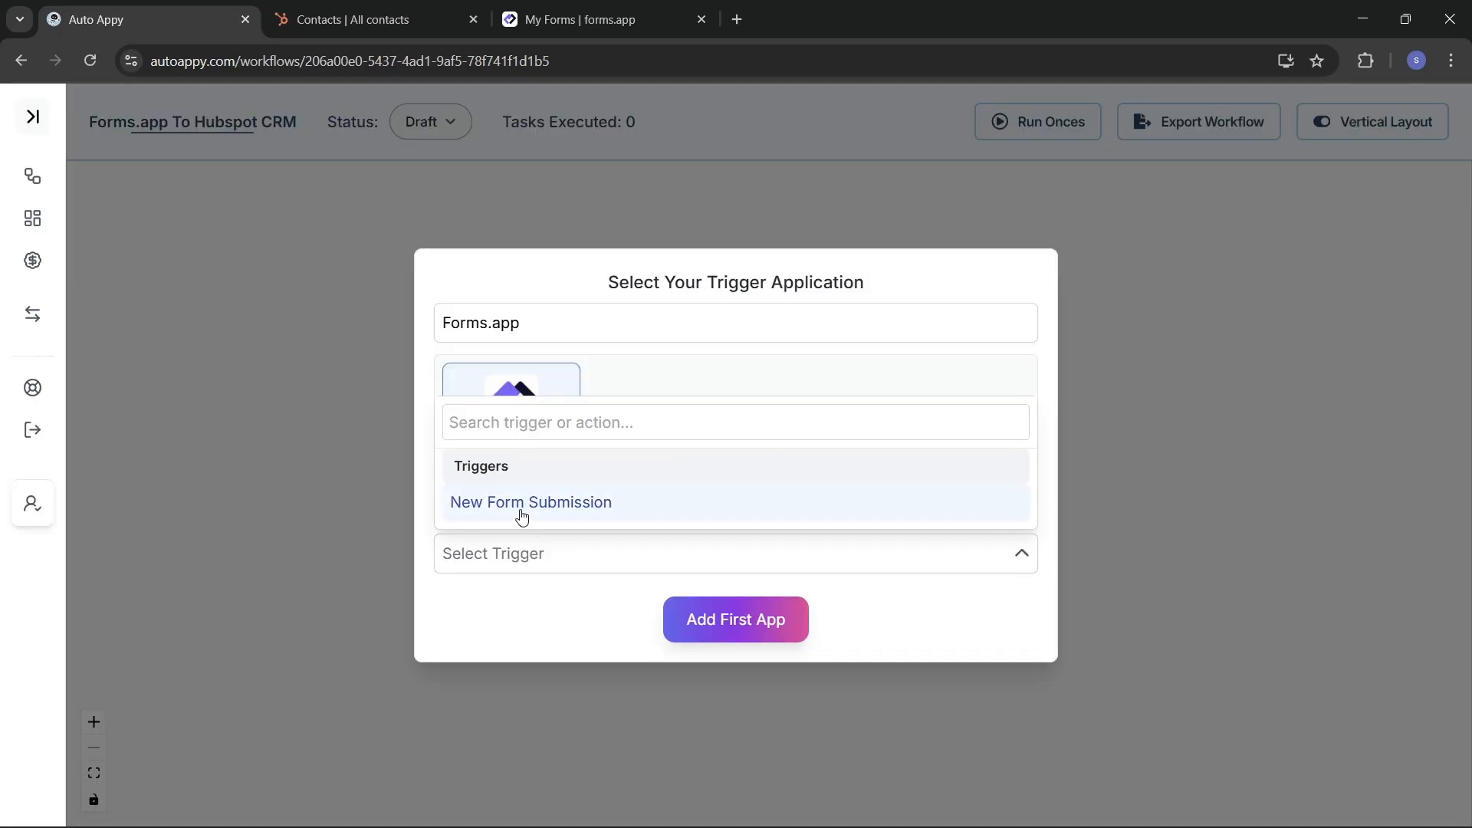
click(631, 511)
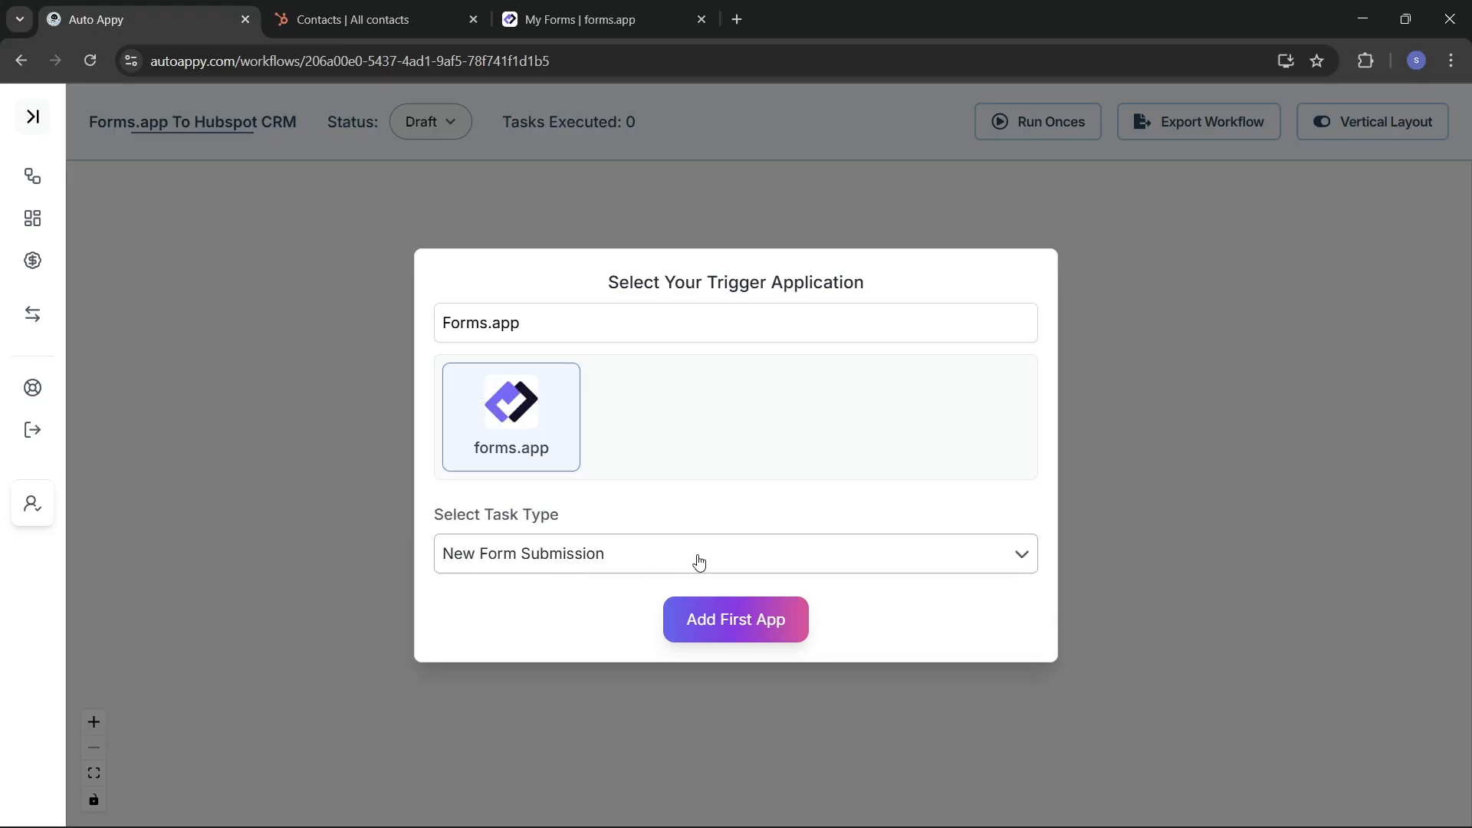
click(779, 620)
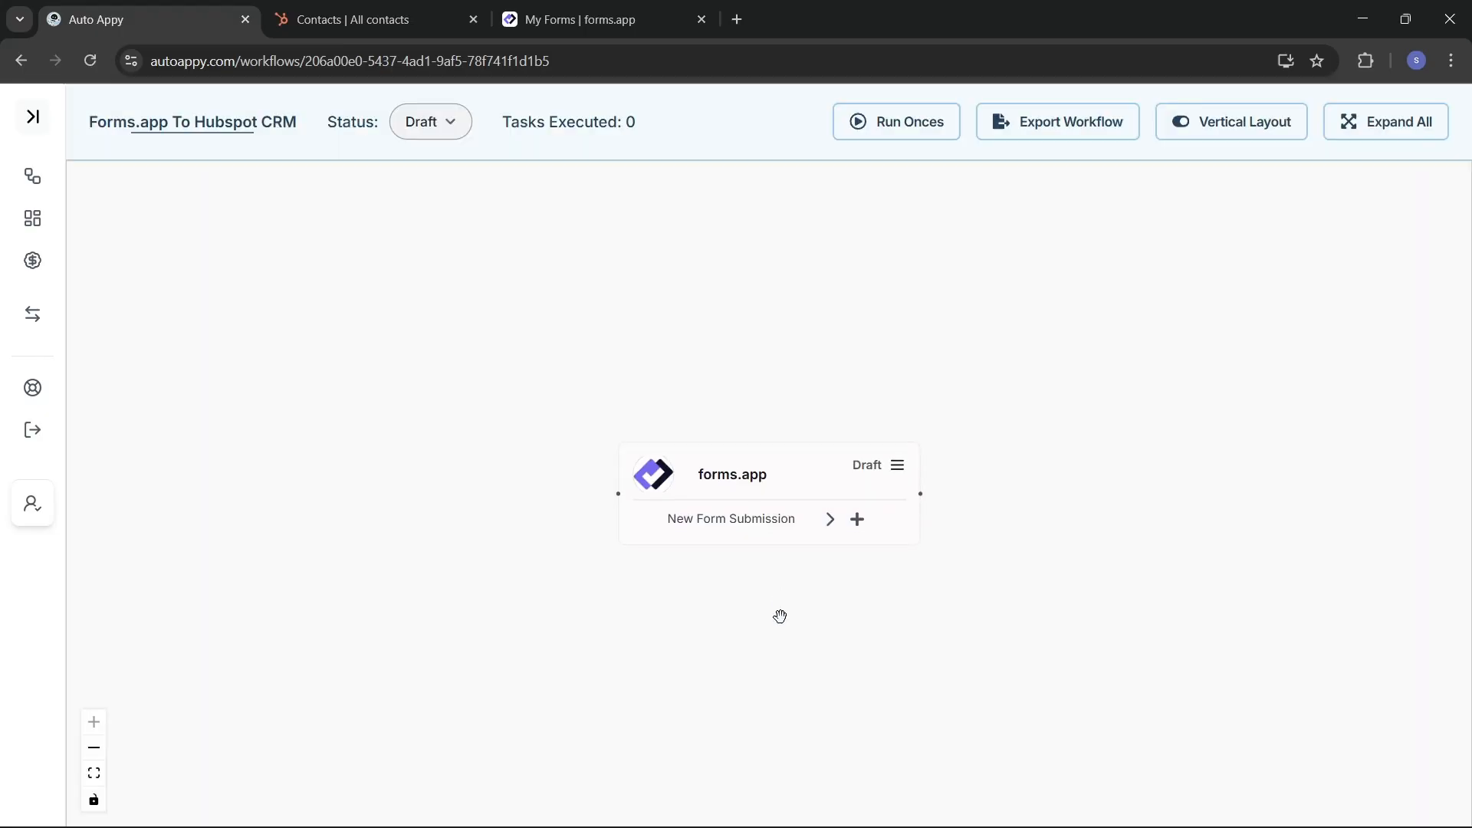
drag(795, 473, 683, 427)
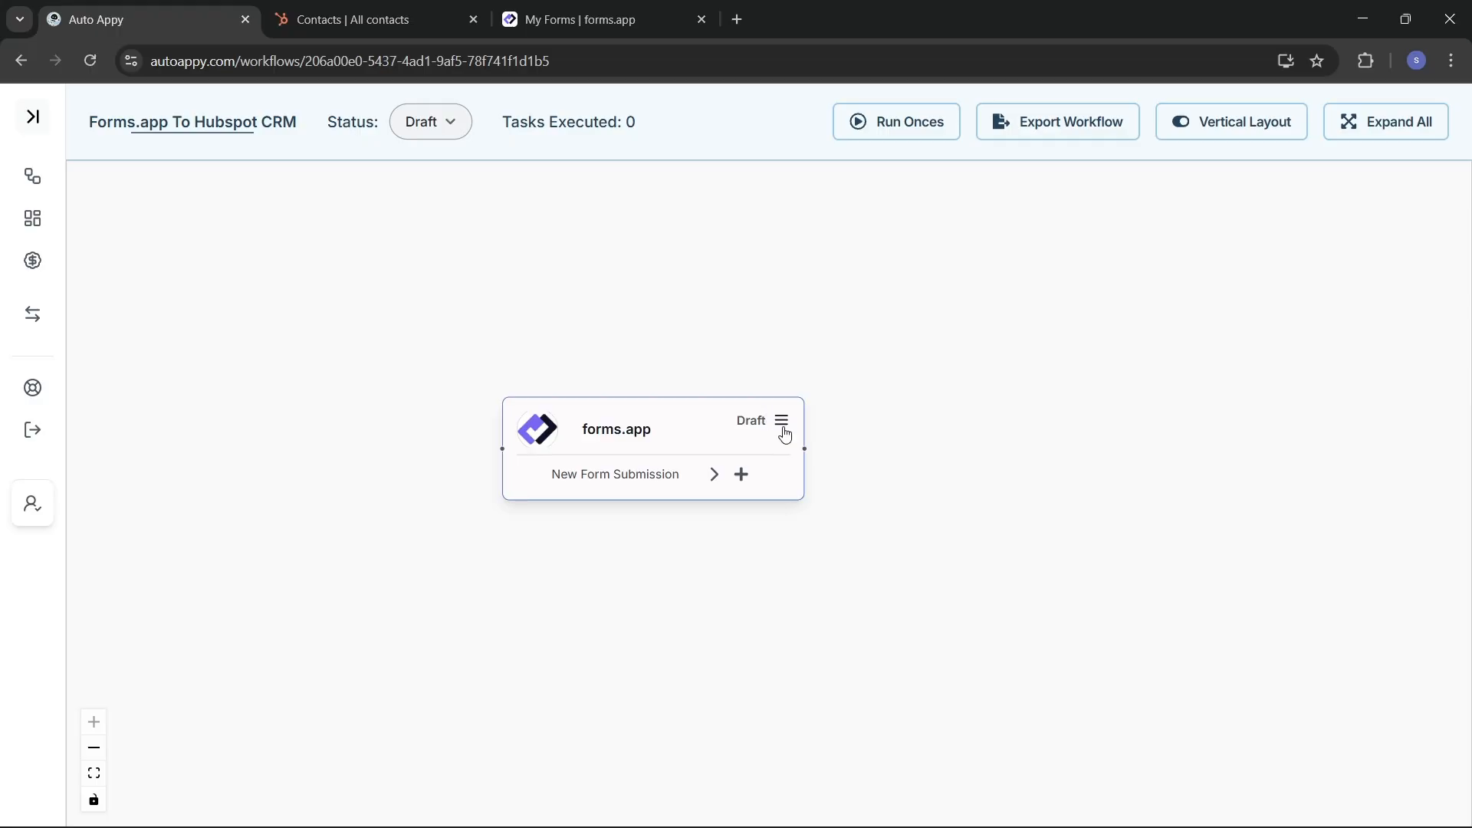
Step: Open the forms.app node's setup panel and copy the generated webhook URL
click(783, 427)
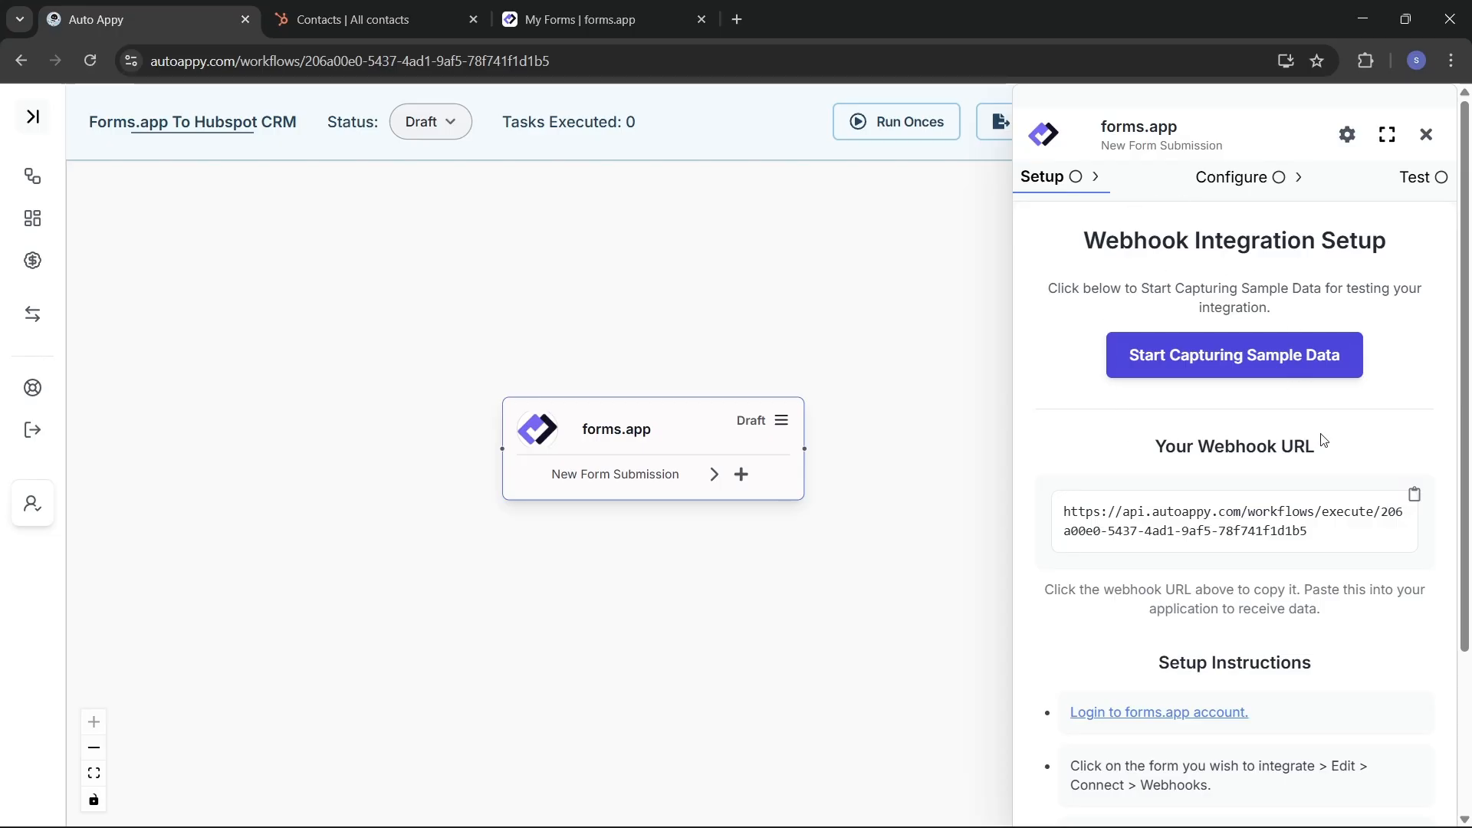
scroll(1336, 526, down, 1)
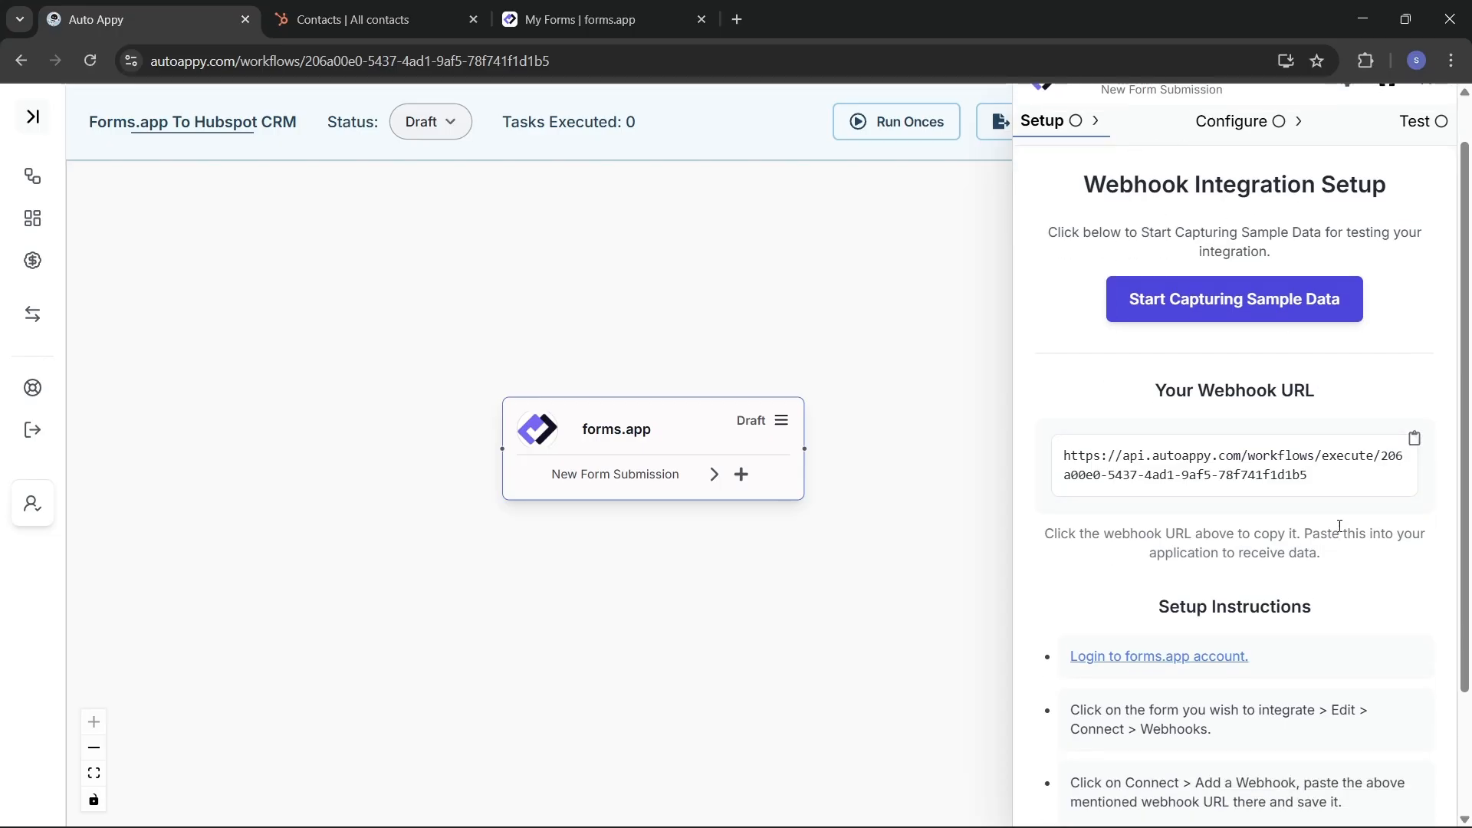
click(1413, 448)
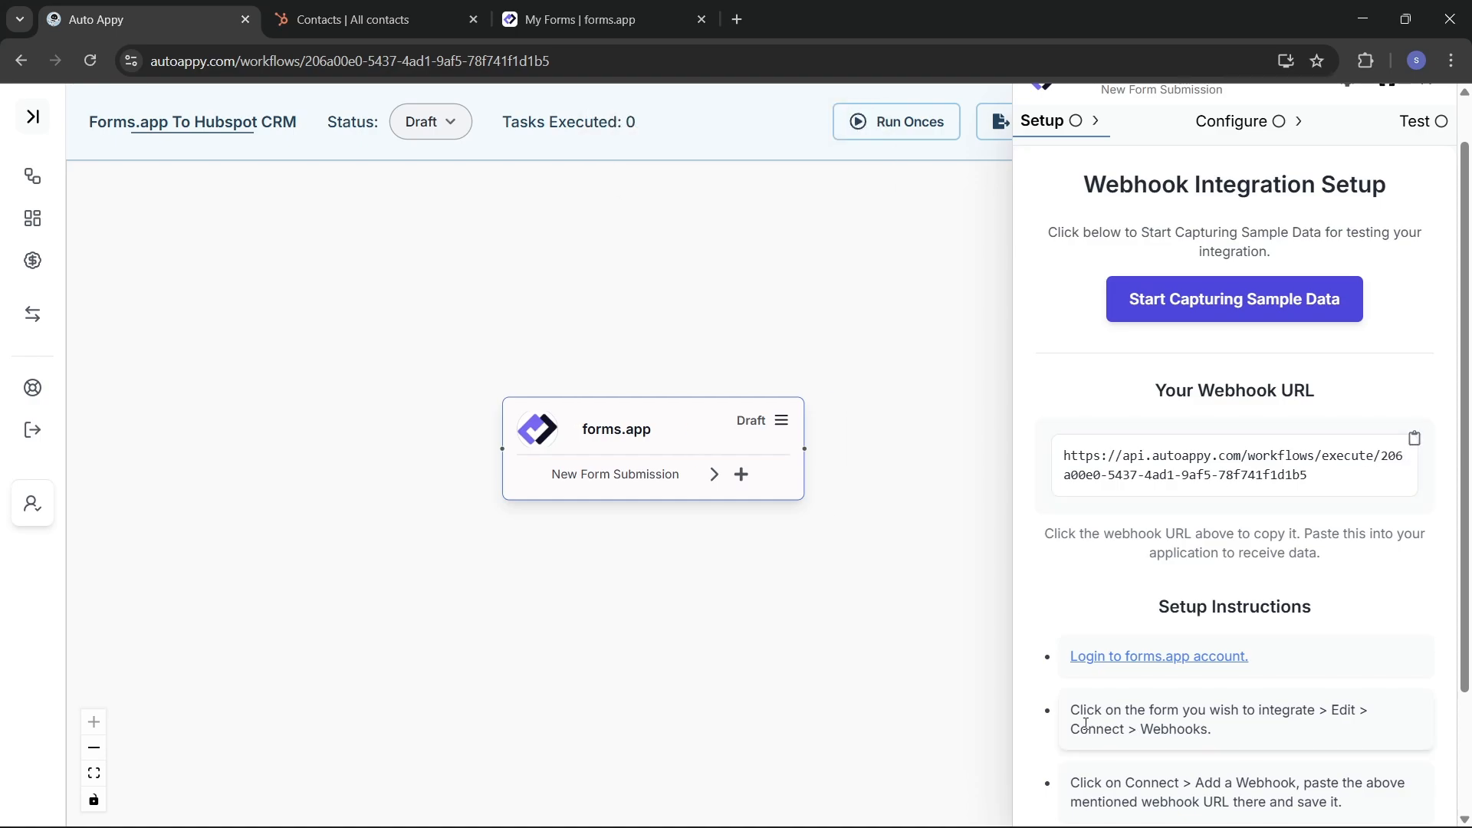
scroll(1200, 696, down, 2)
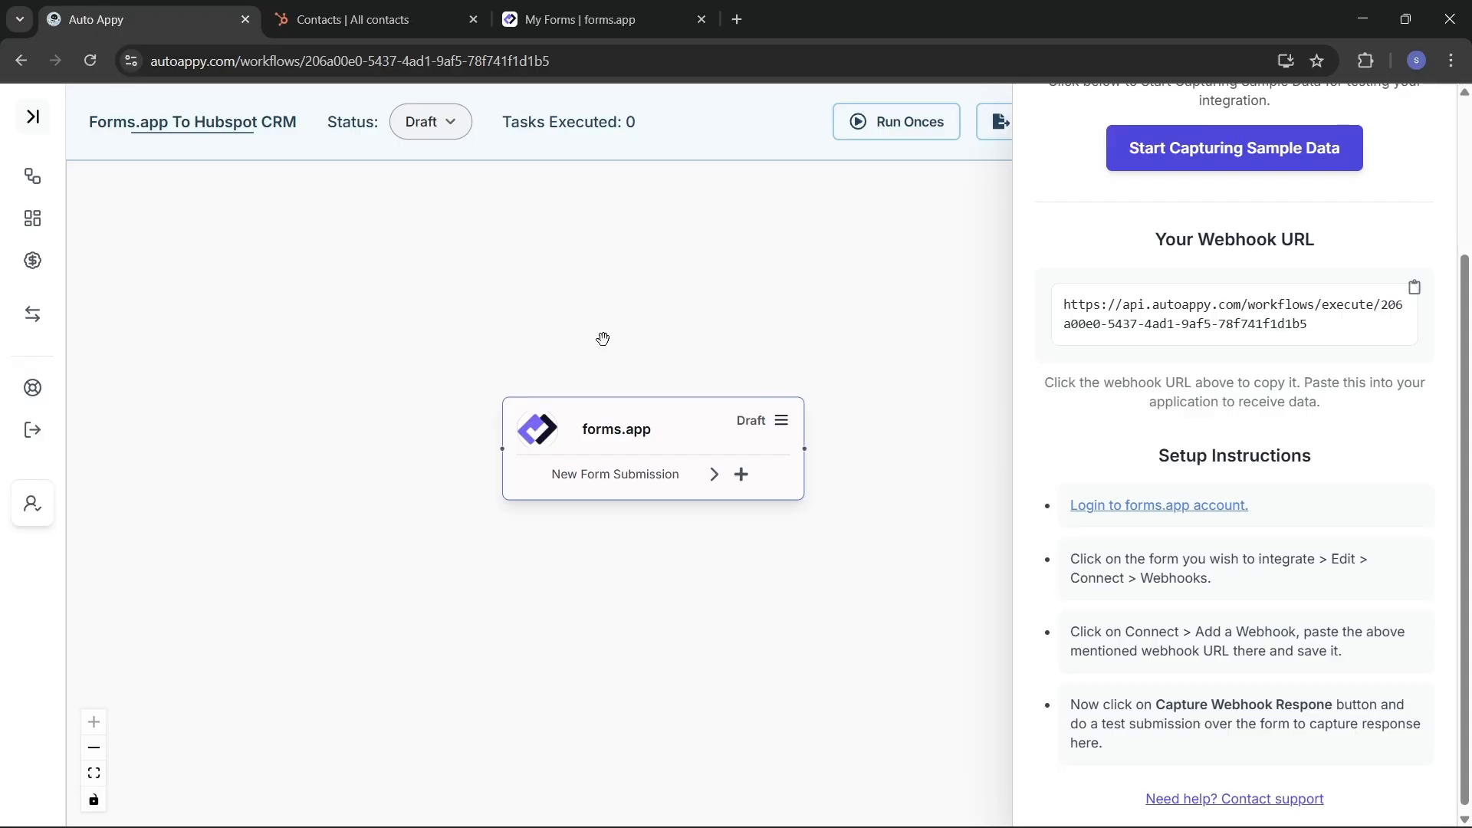
Step: Open My New Form in the forms.app editor and review its name, email and phone questions
click(557, 29)
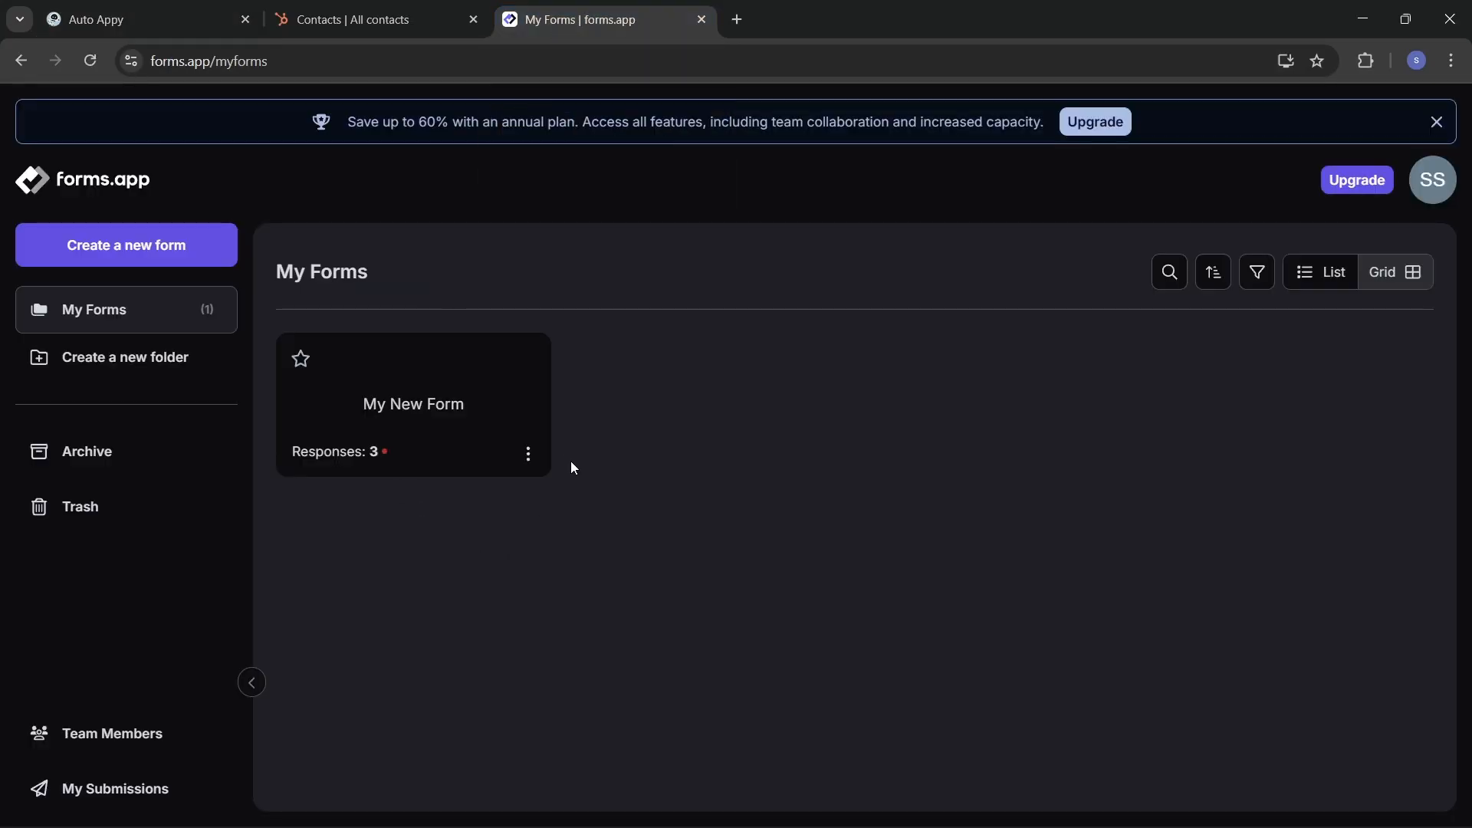
right_click(449, 400)
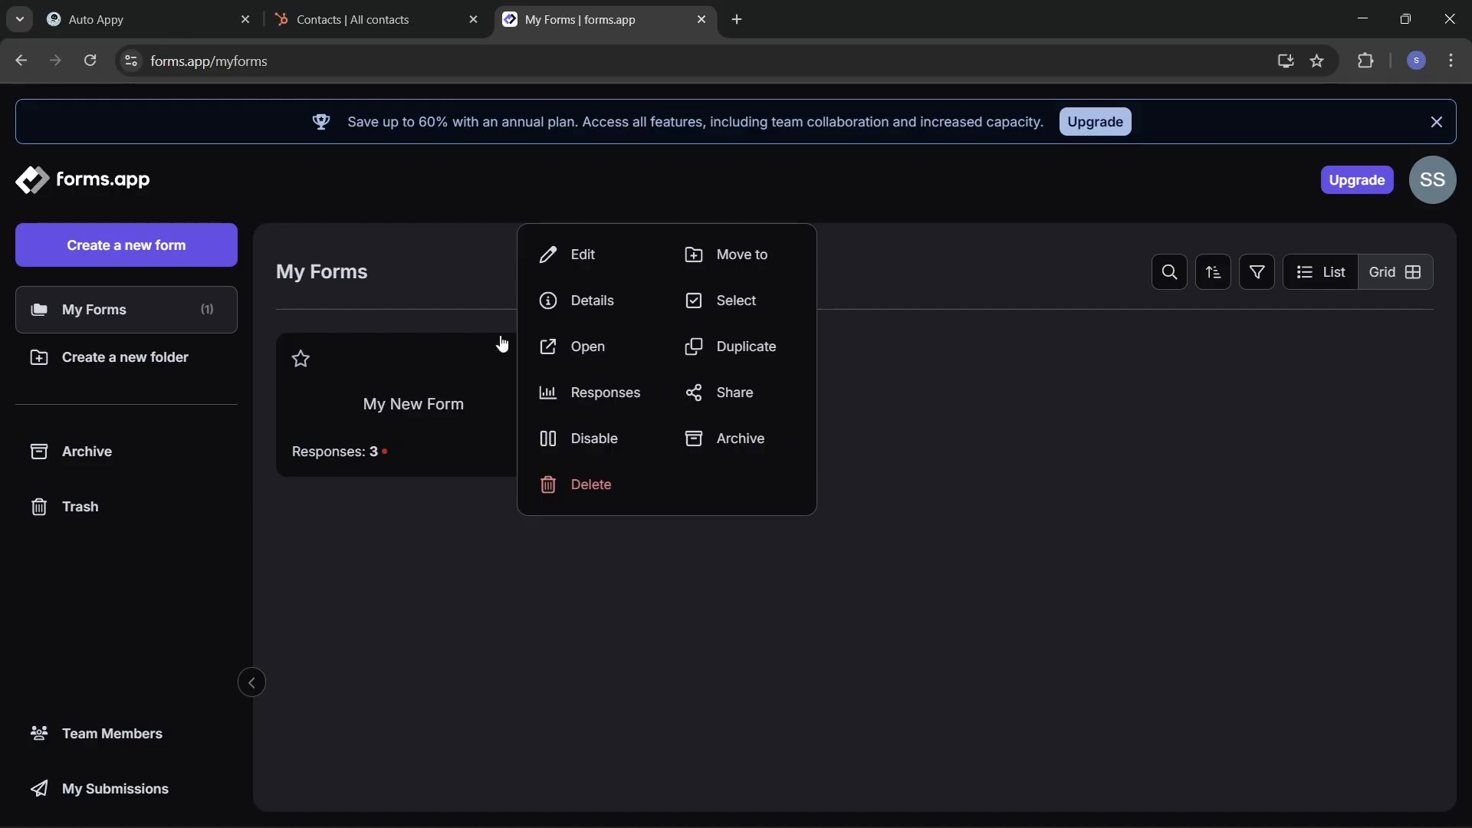
click(593, 264)
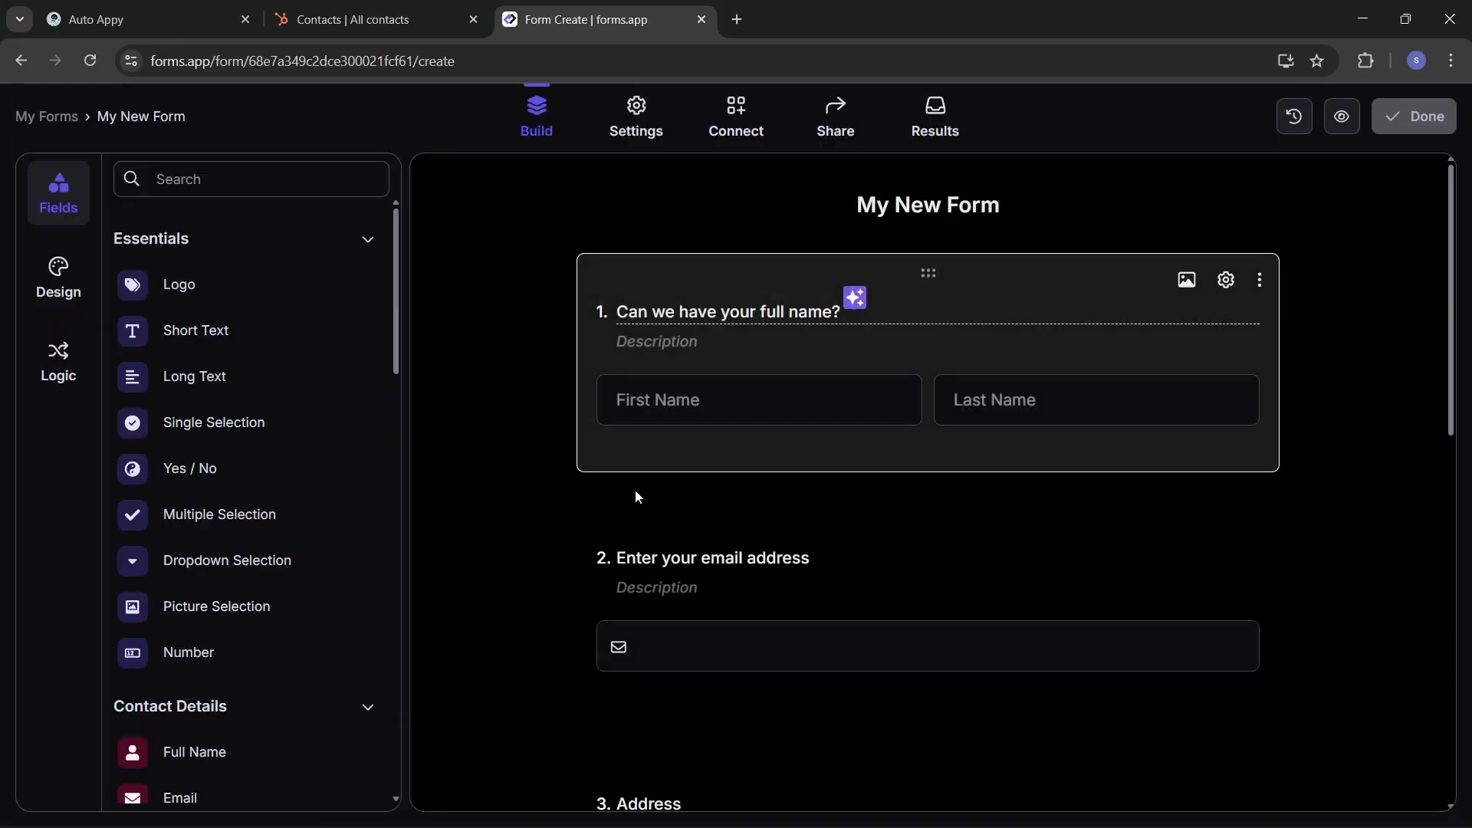
scroll(759, 603, down, 10)
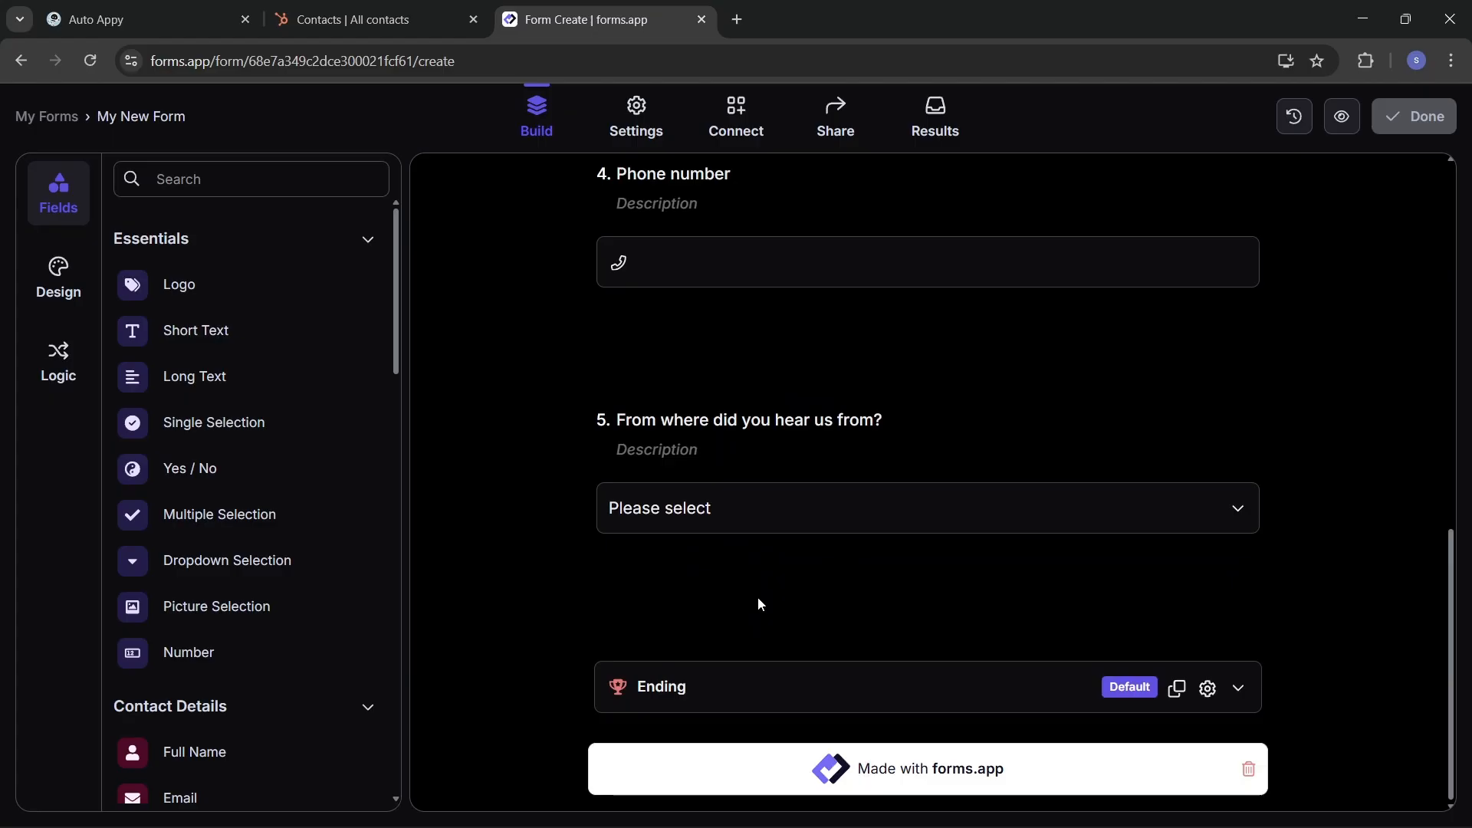
scroll(760, 603, up, 6)
scroll(760, 604, up, 5)
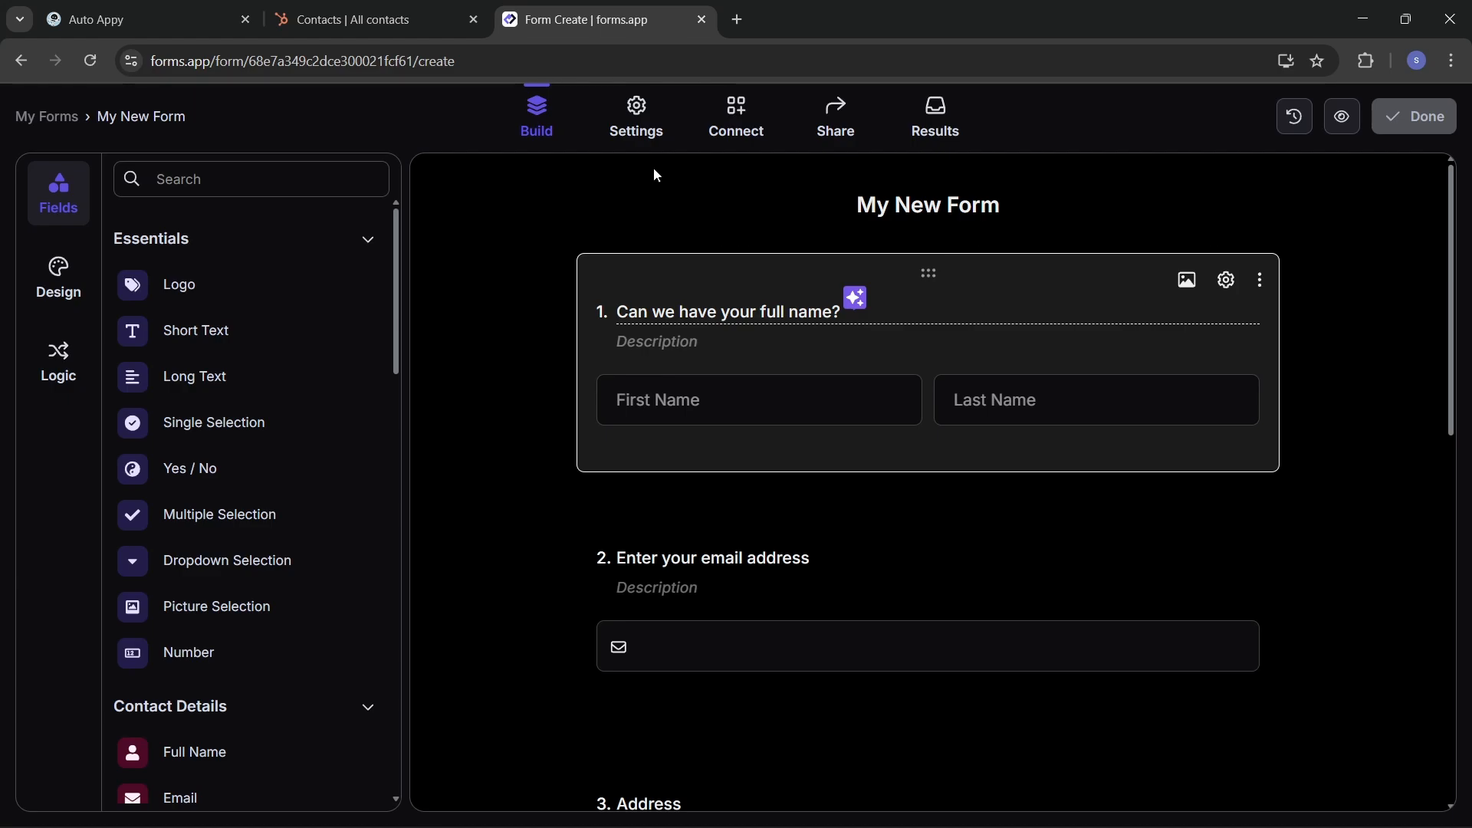
Step: Delete My New Form's existing Auto Appy webhook from its integrations
click(736, 134)
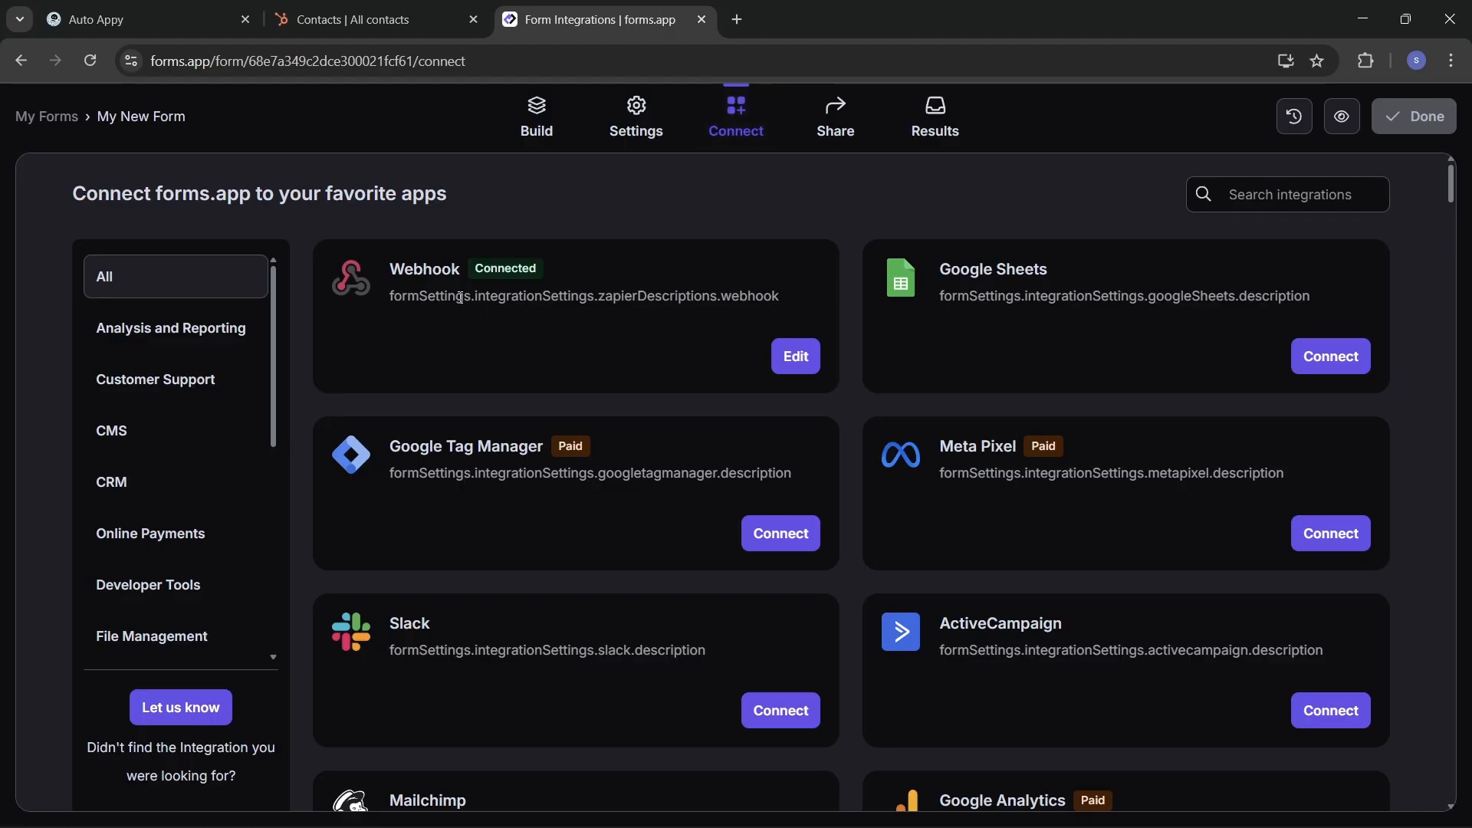
click(797, 354)
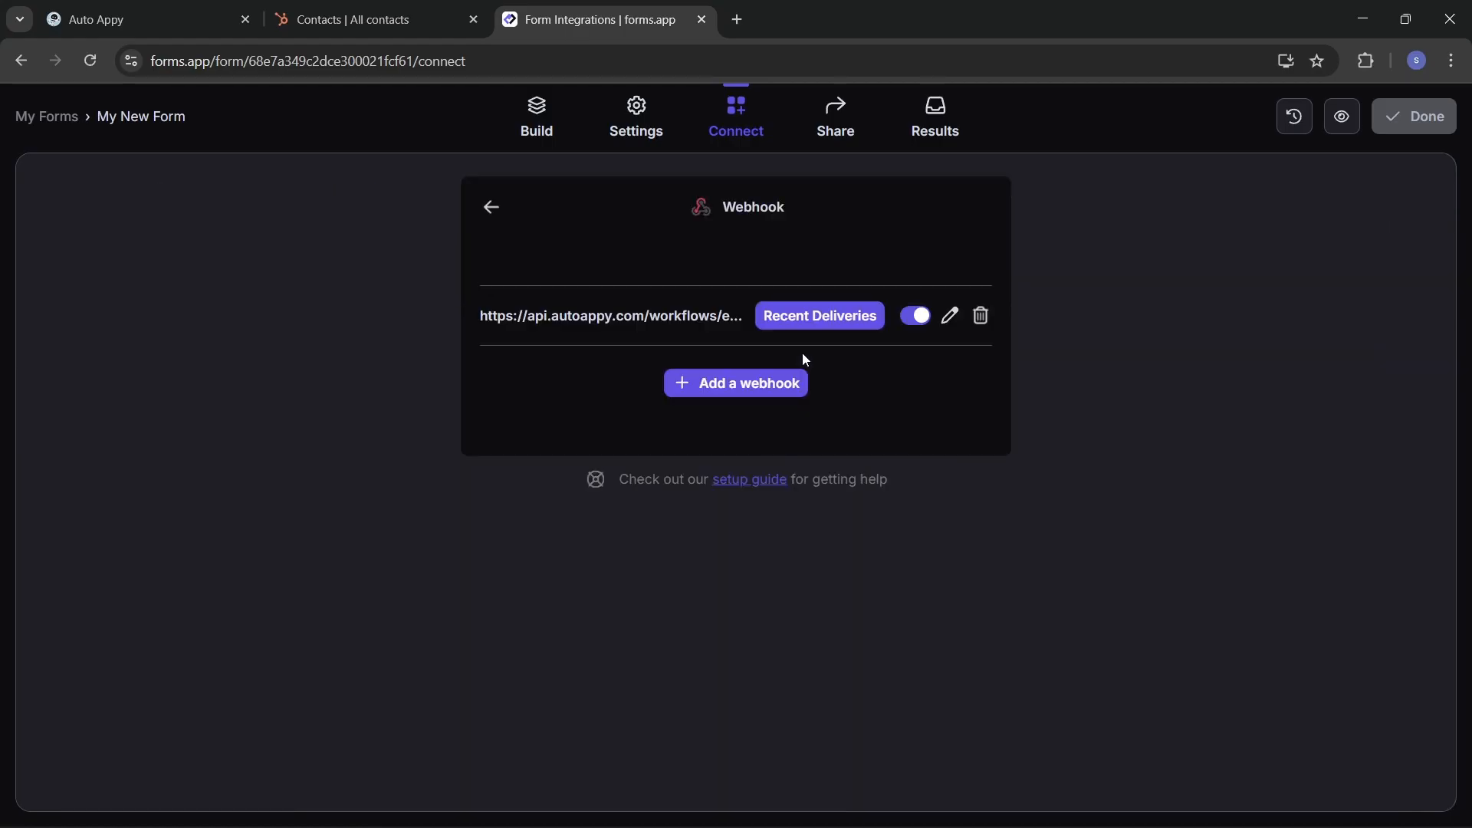
click(980, 315)
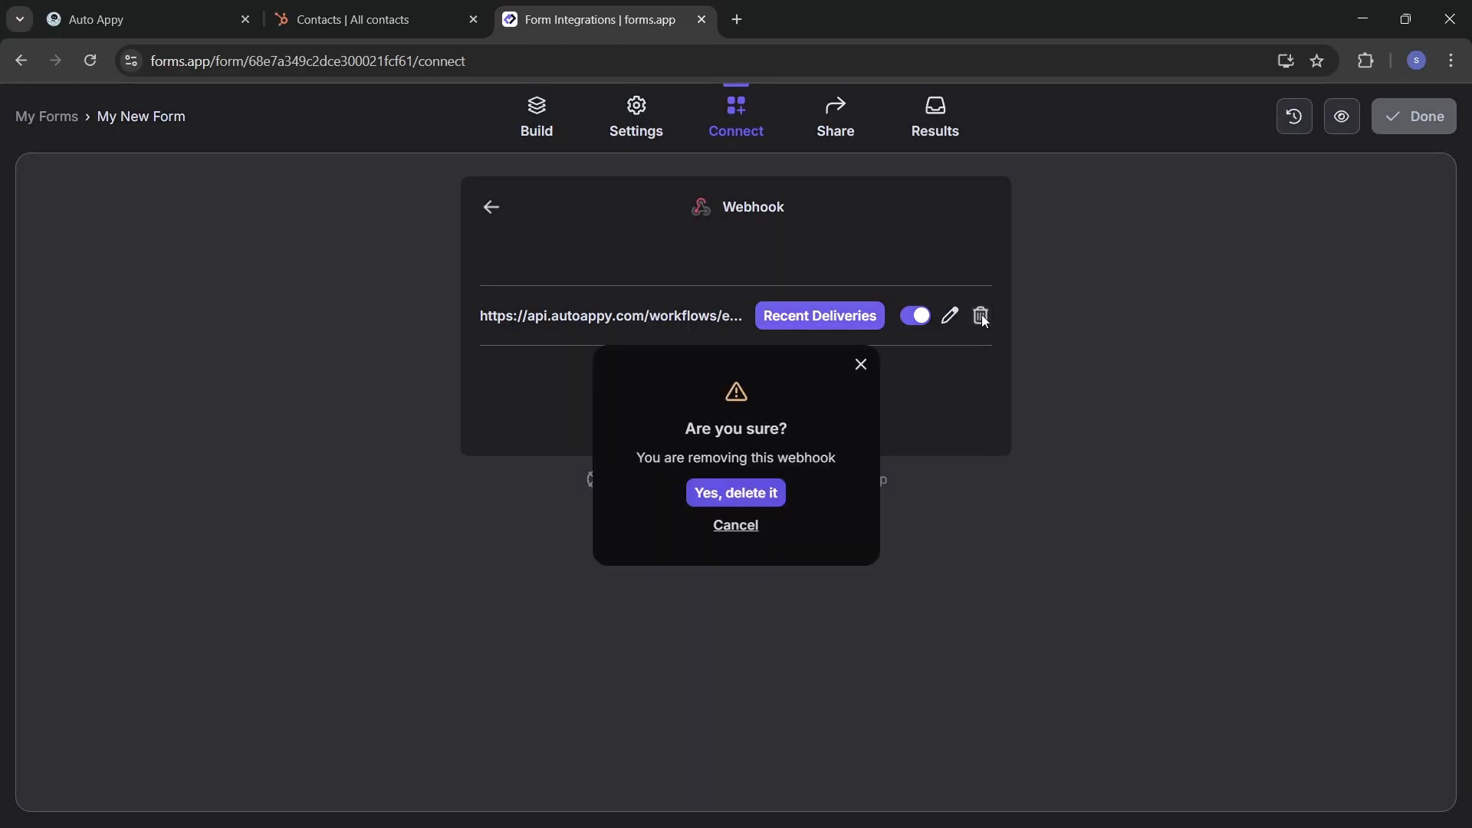
click(716, 495)
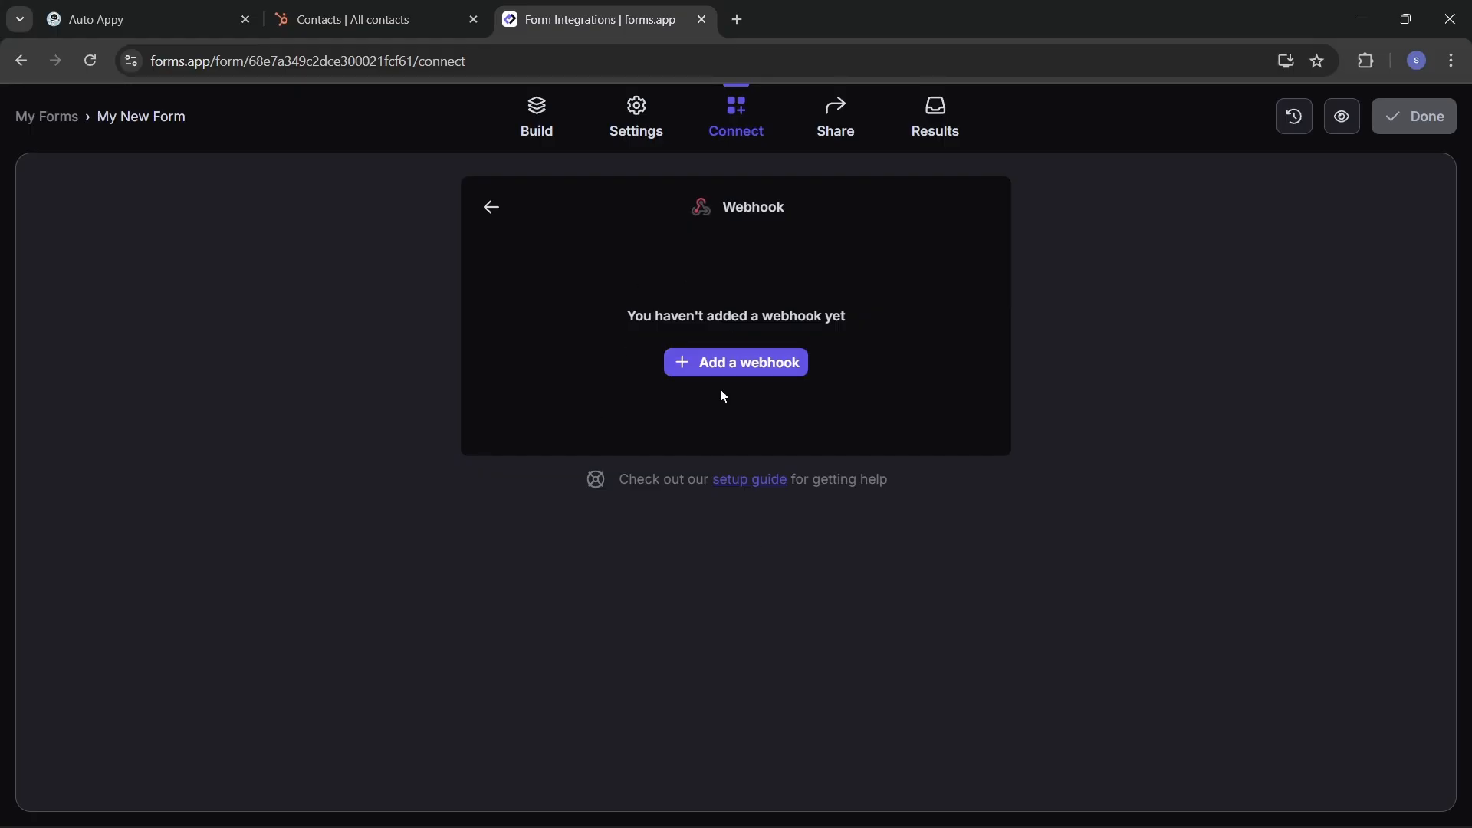
Step: Add a new webhook using the pasted Auto Appy URL and save it
click(746, 365)
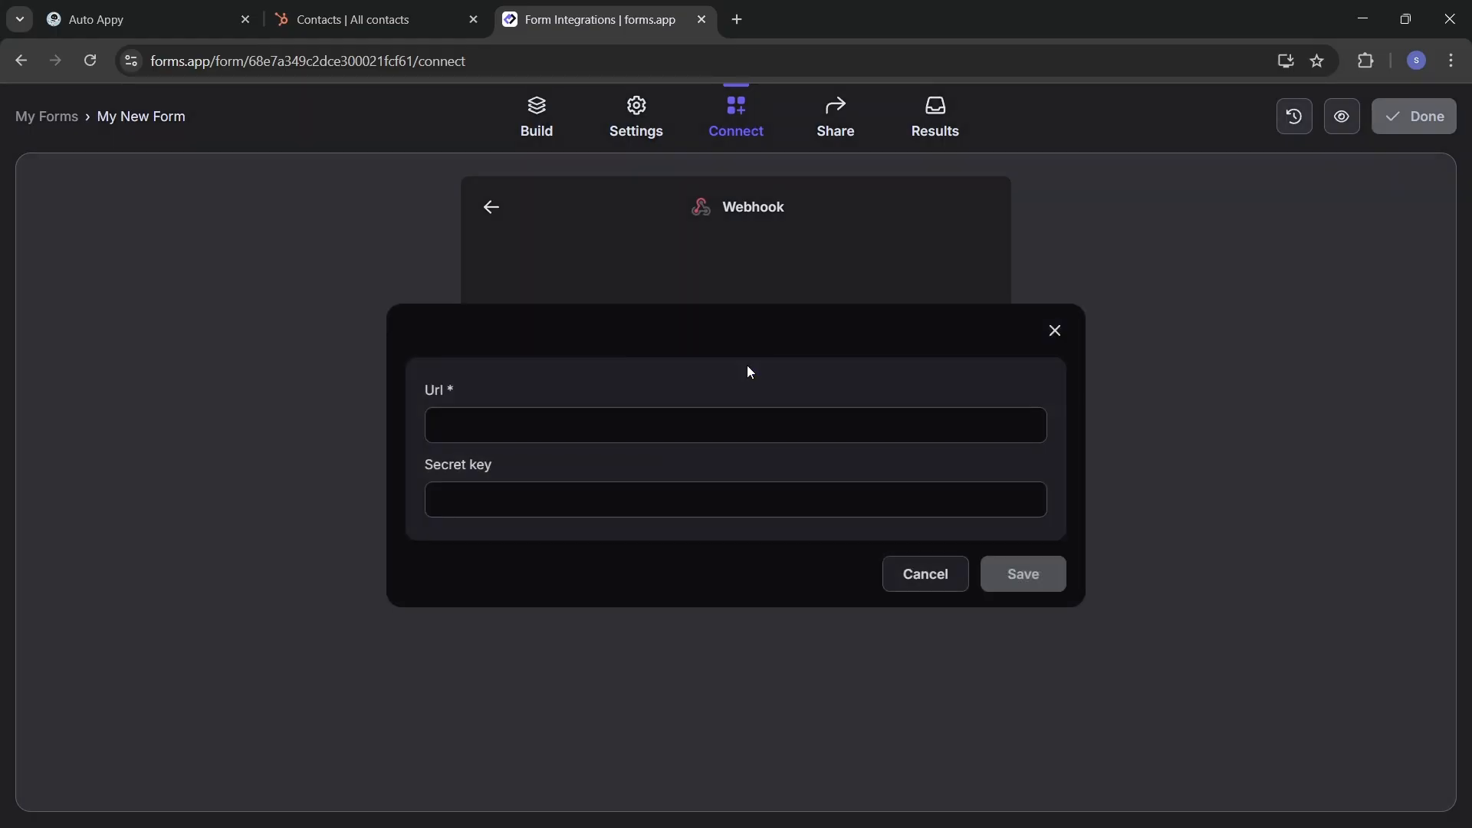
click(620, 419)
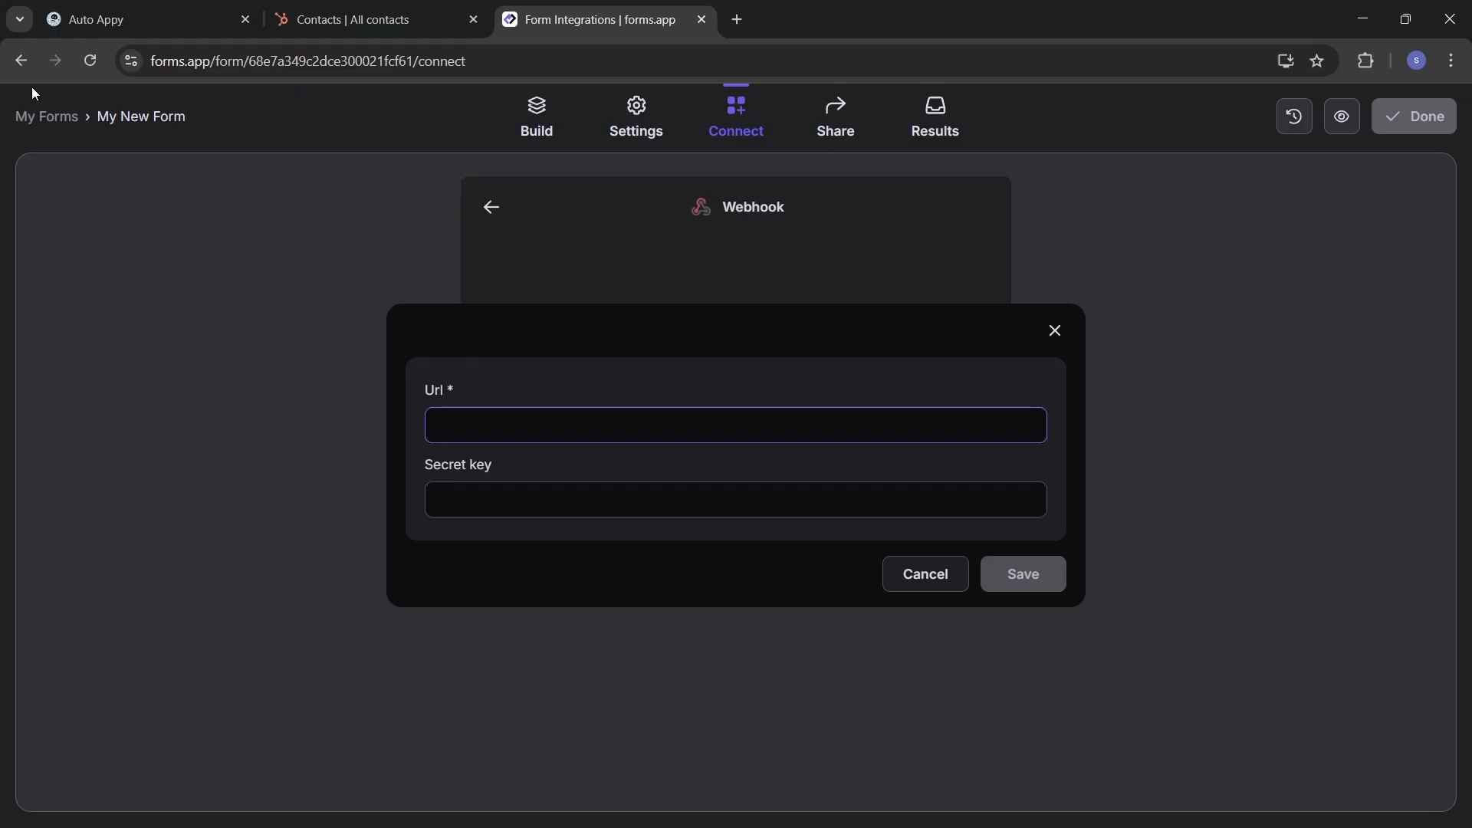
click(115, 19)
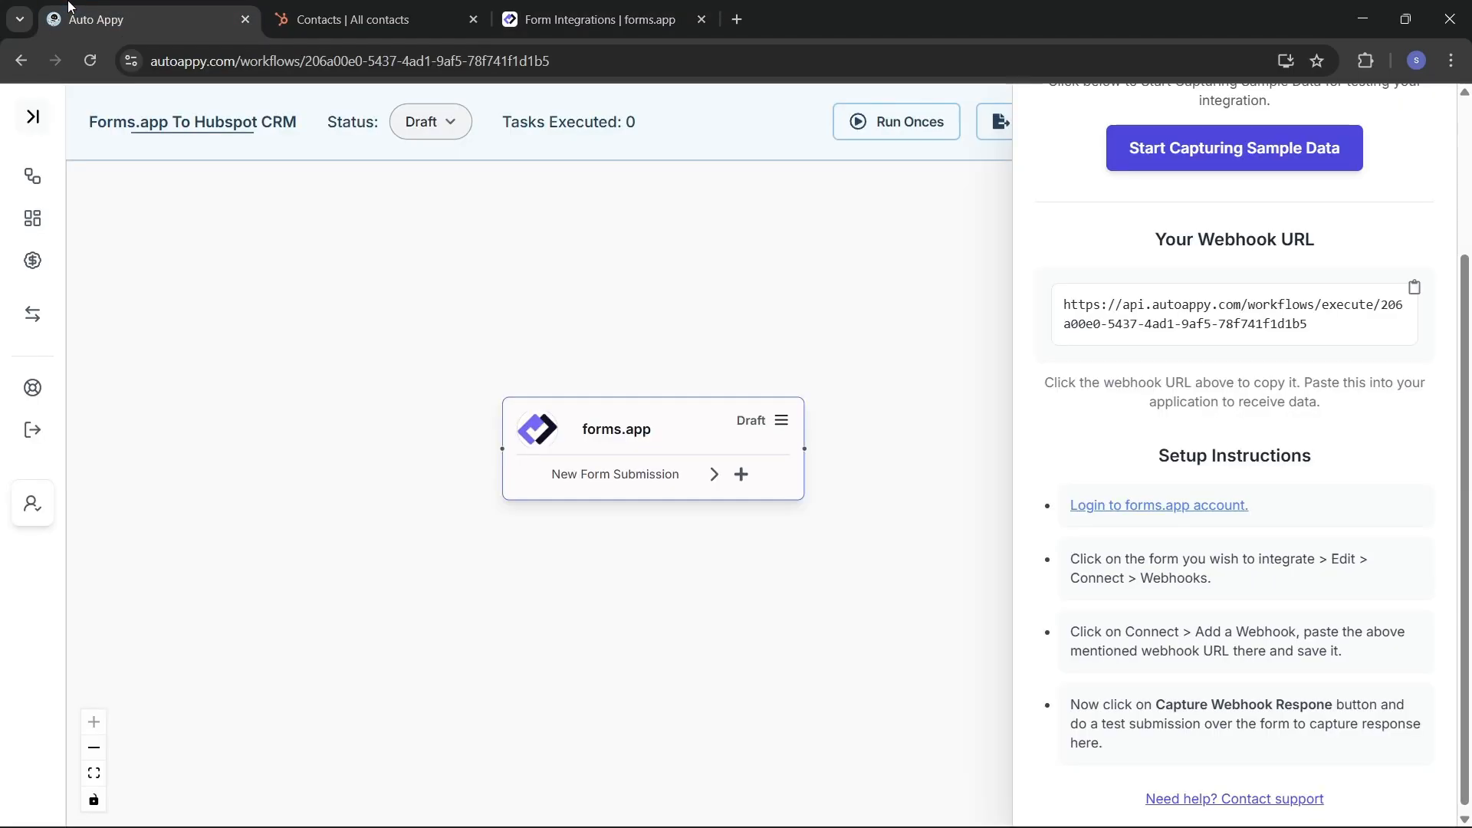
click(664, 11)
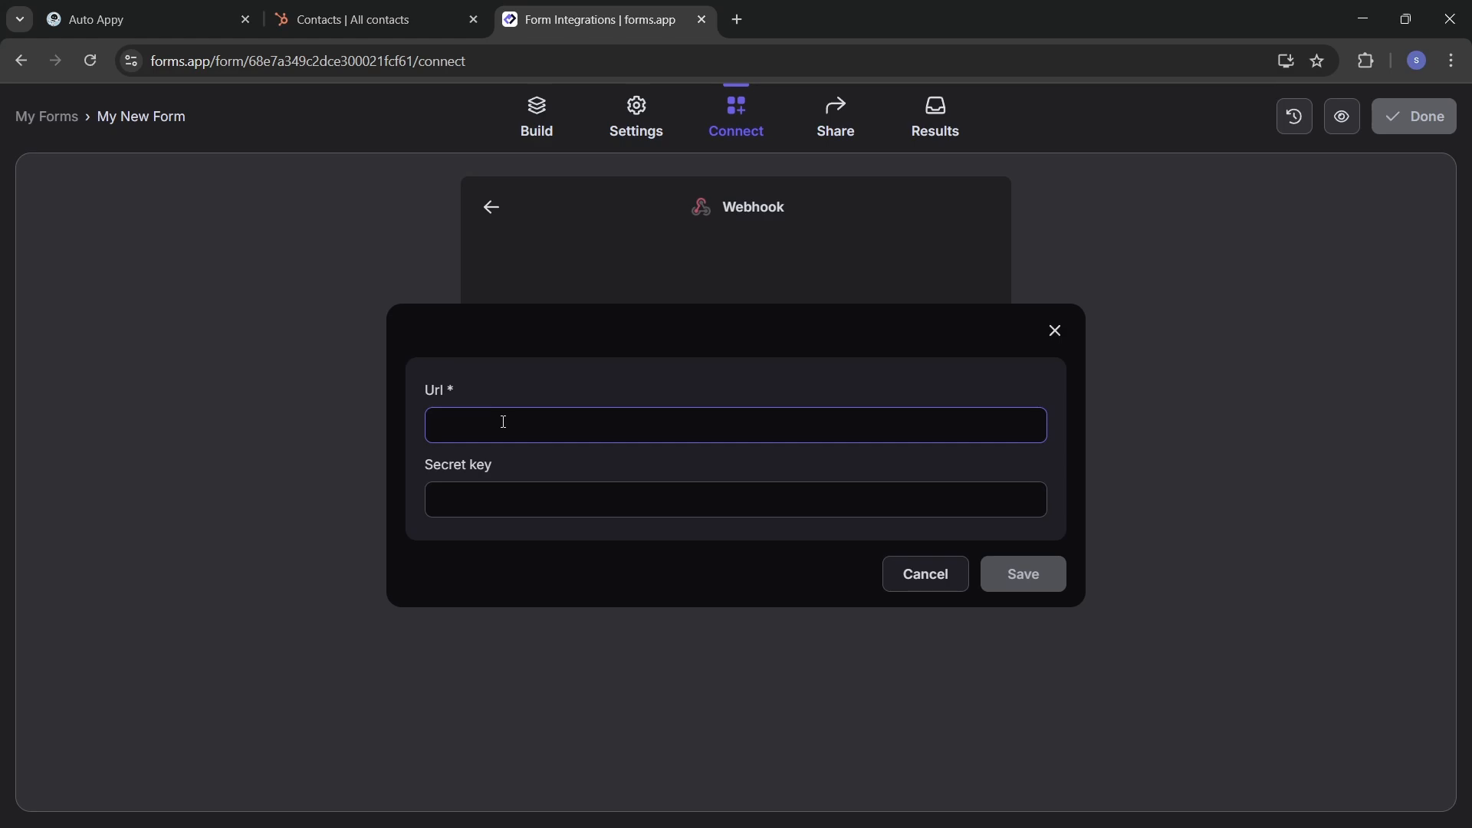
key(ctrl+v)
click(1030, 569)
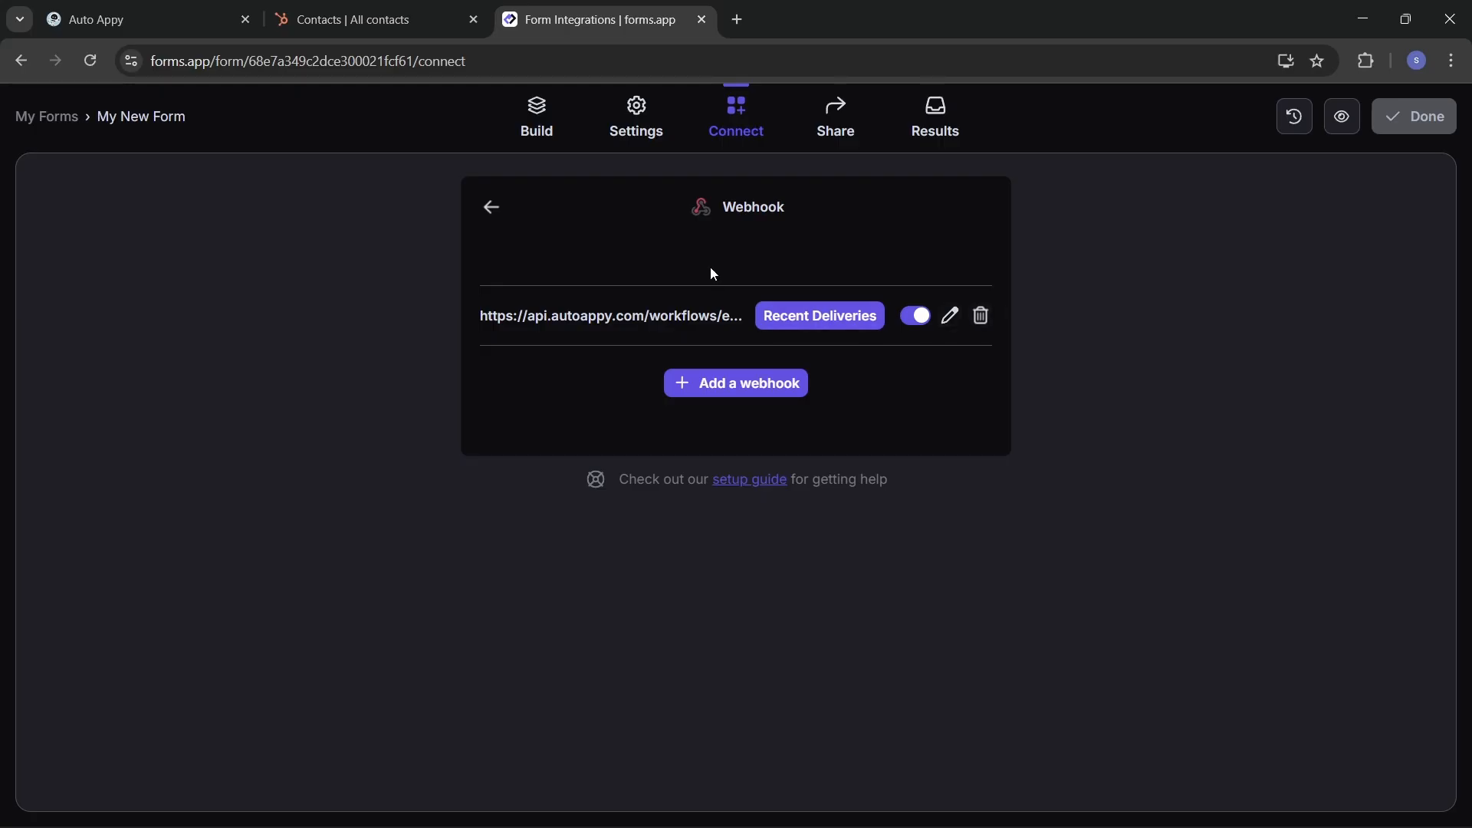
click(846, 115)
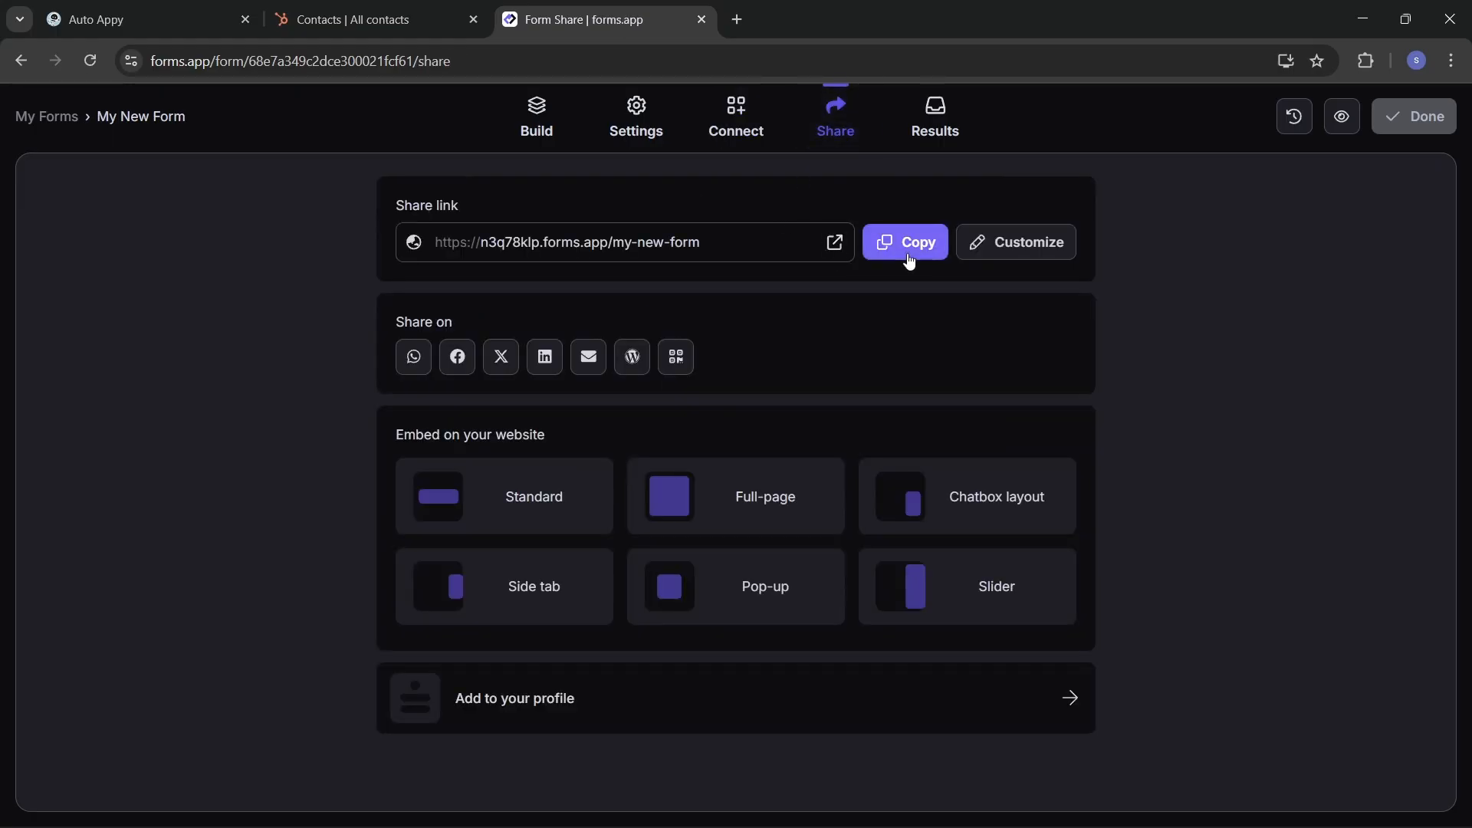
Step: Copy My New Form's share link and load the public form in a new tab
click(909, 256)
click(737, 20)
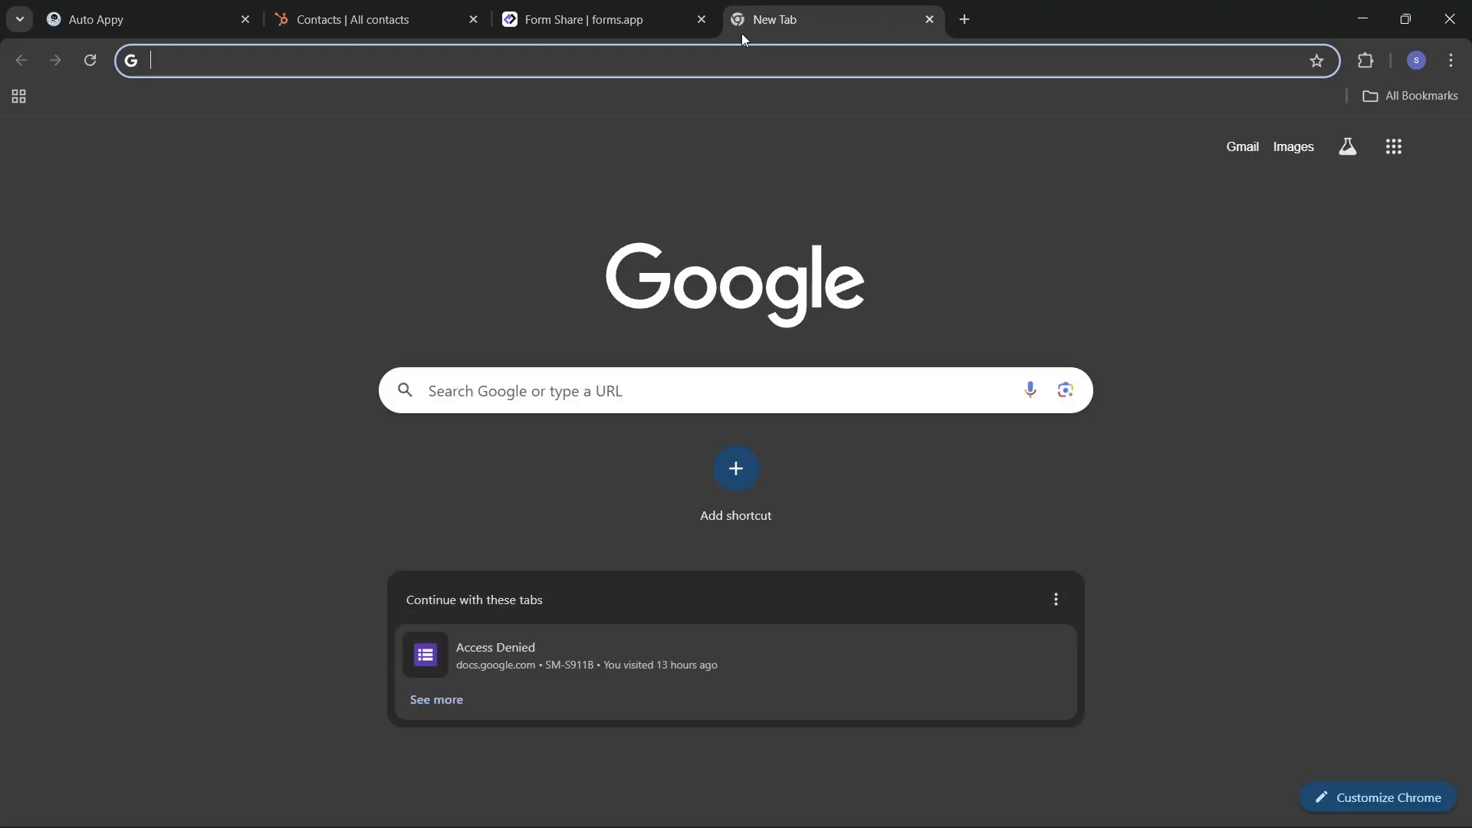
click(747, 60)
key(ctrl+v)
key(Return)
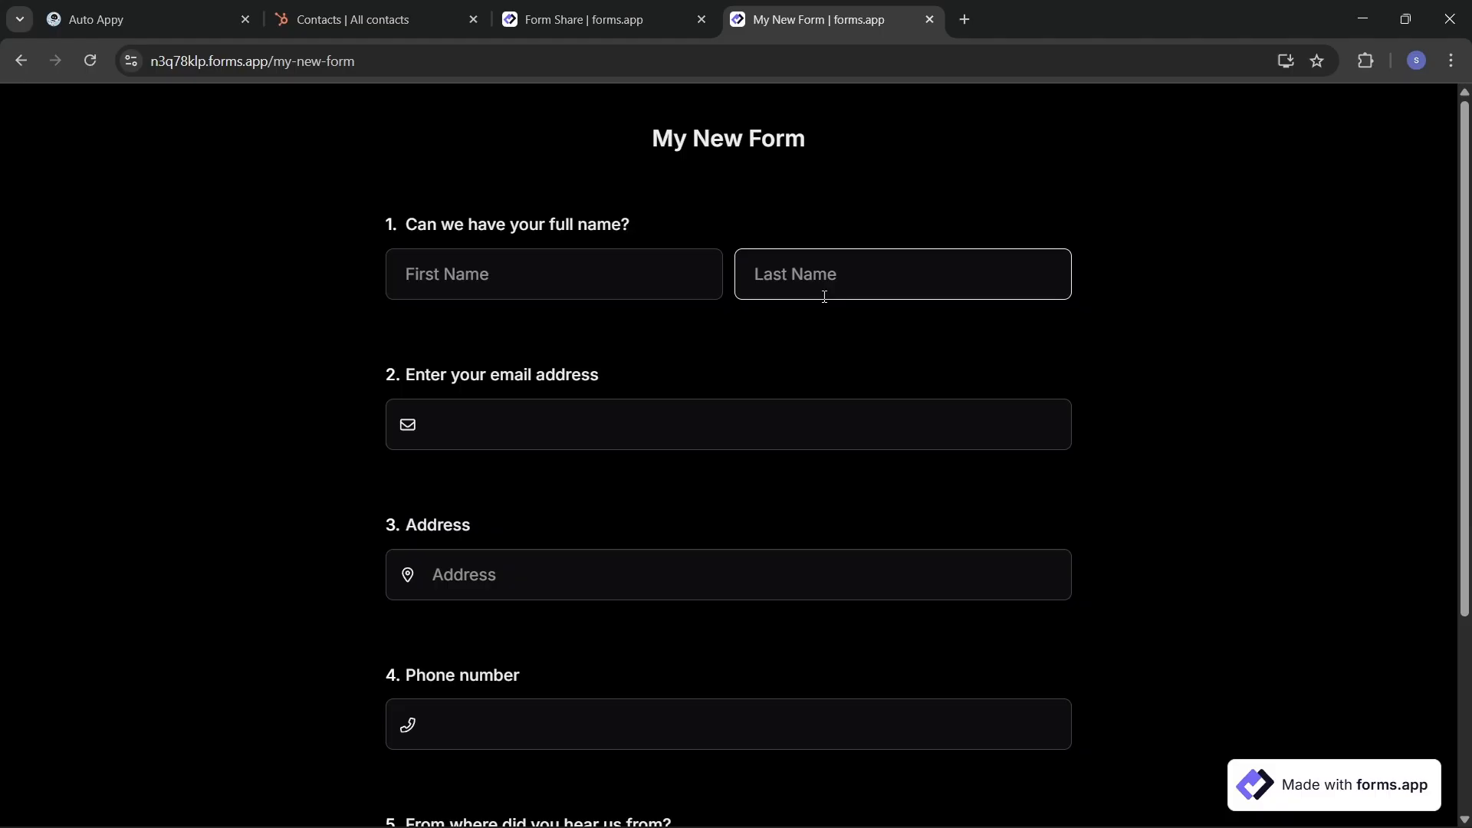
Step: Start capturing sample data in Auto Appy, then return to the public form
click(135, 14)
scroll(1227, 322, up, 3)
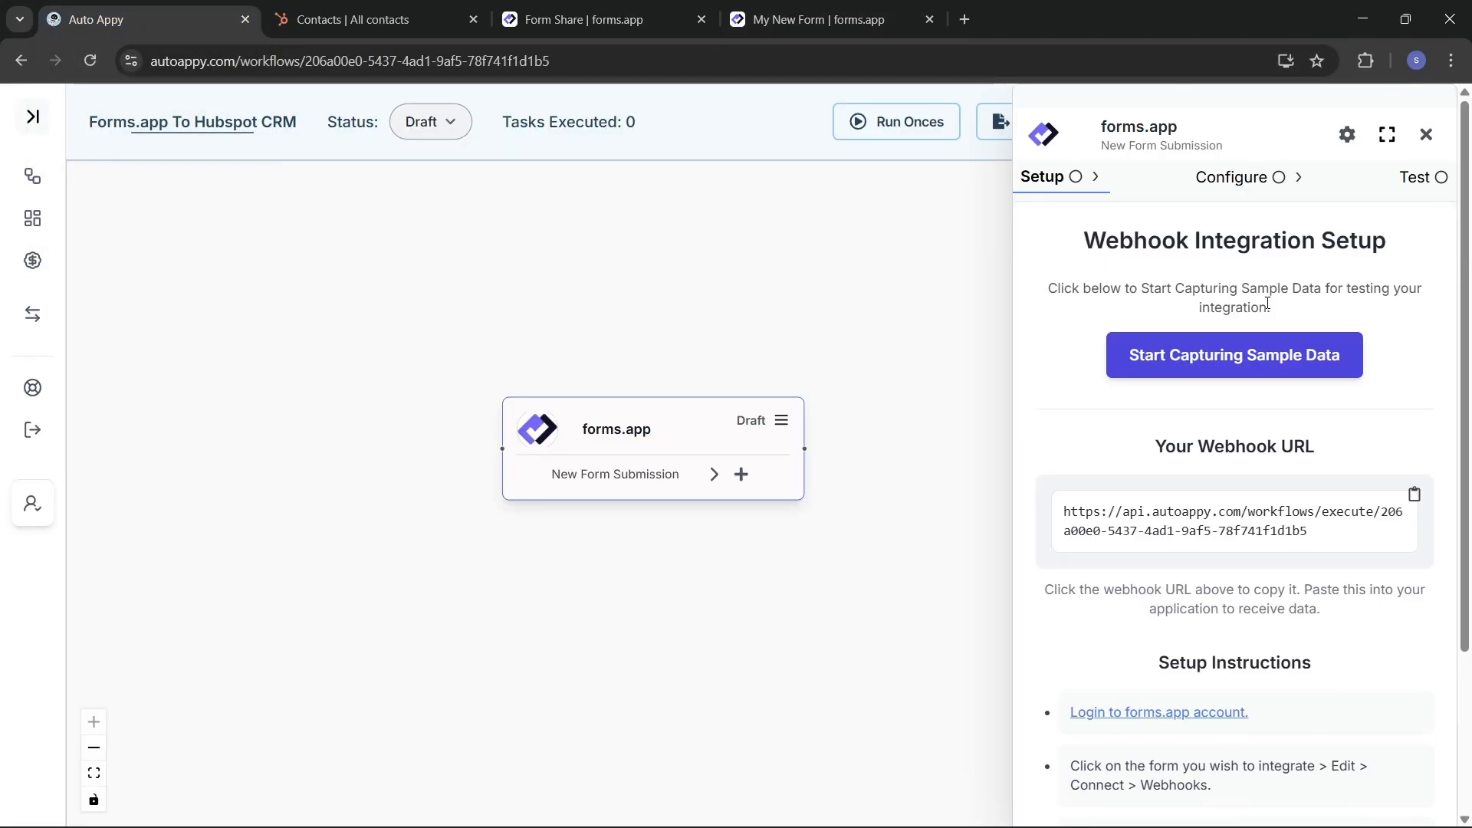
click(1261, 374)
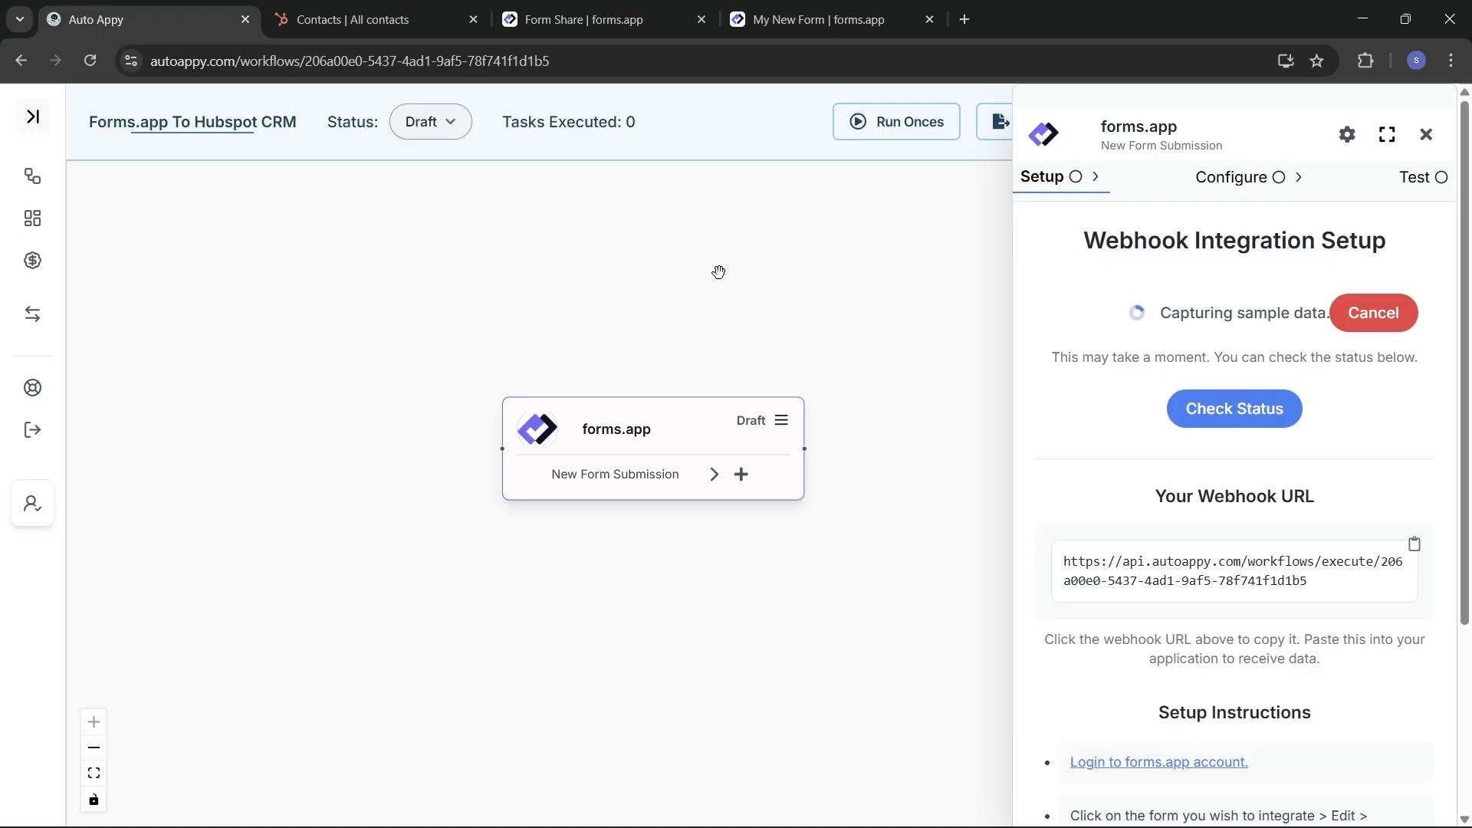
click(789, 17)
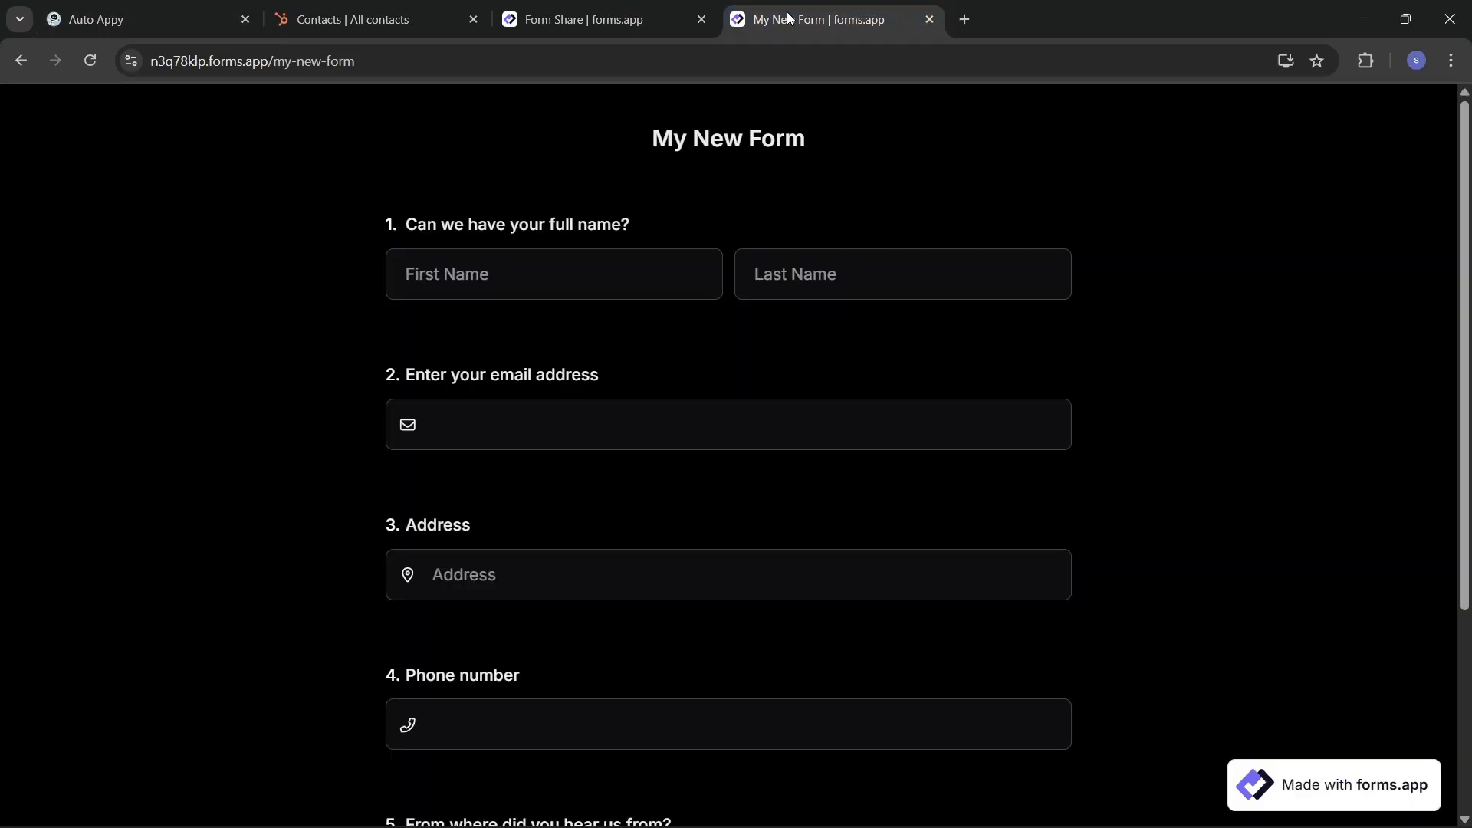
Step: Autofill the test response's name, address, email and phone from saved details
click(510, 261)
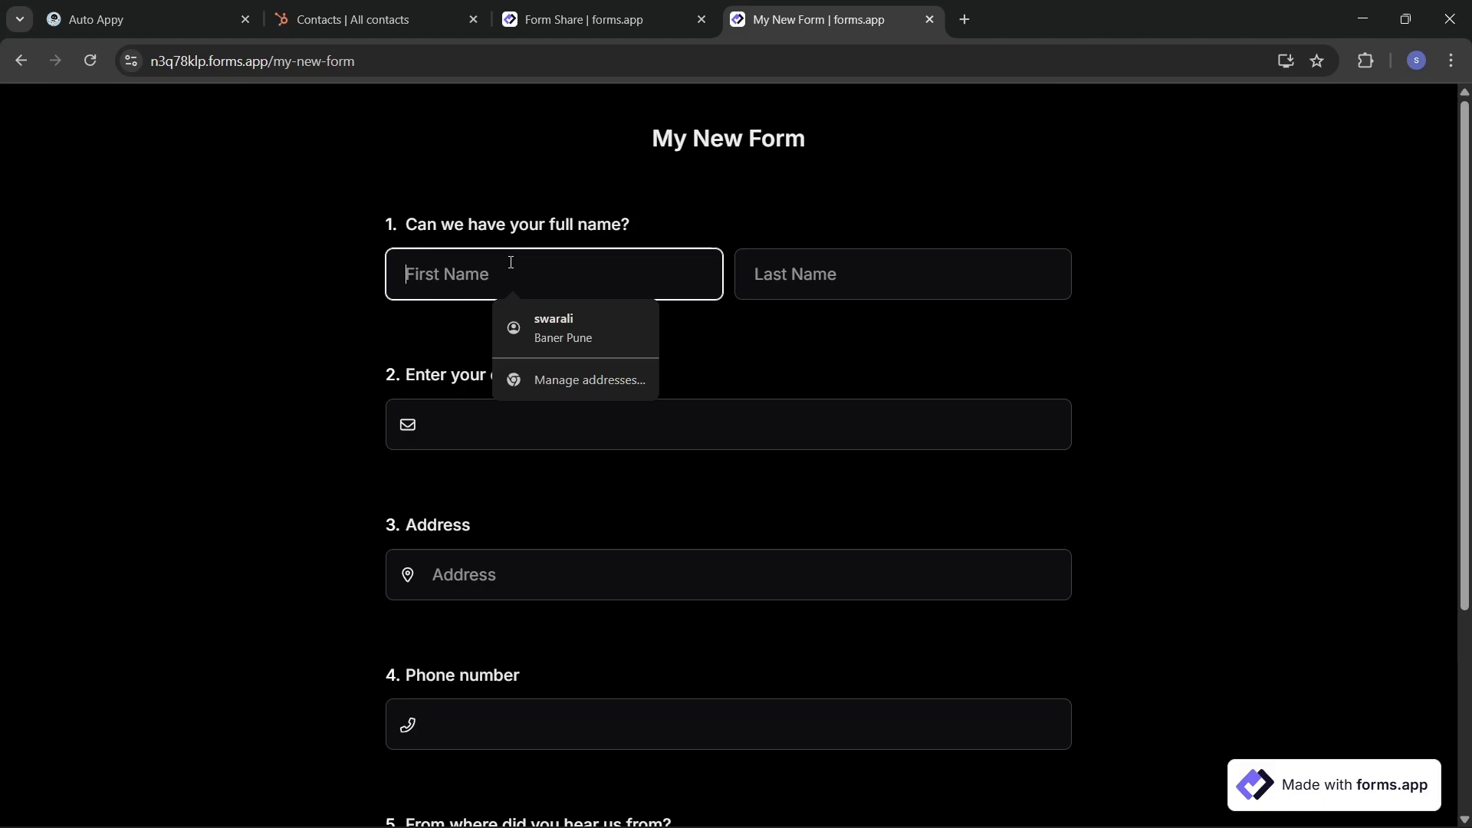
click(564, 319)
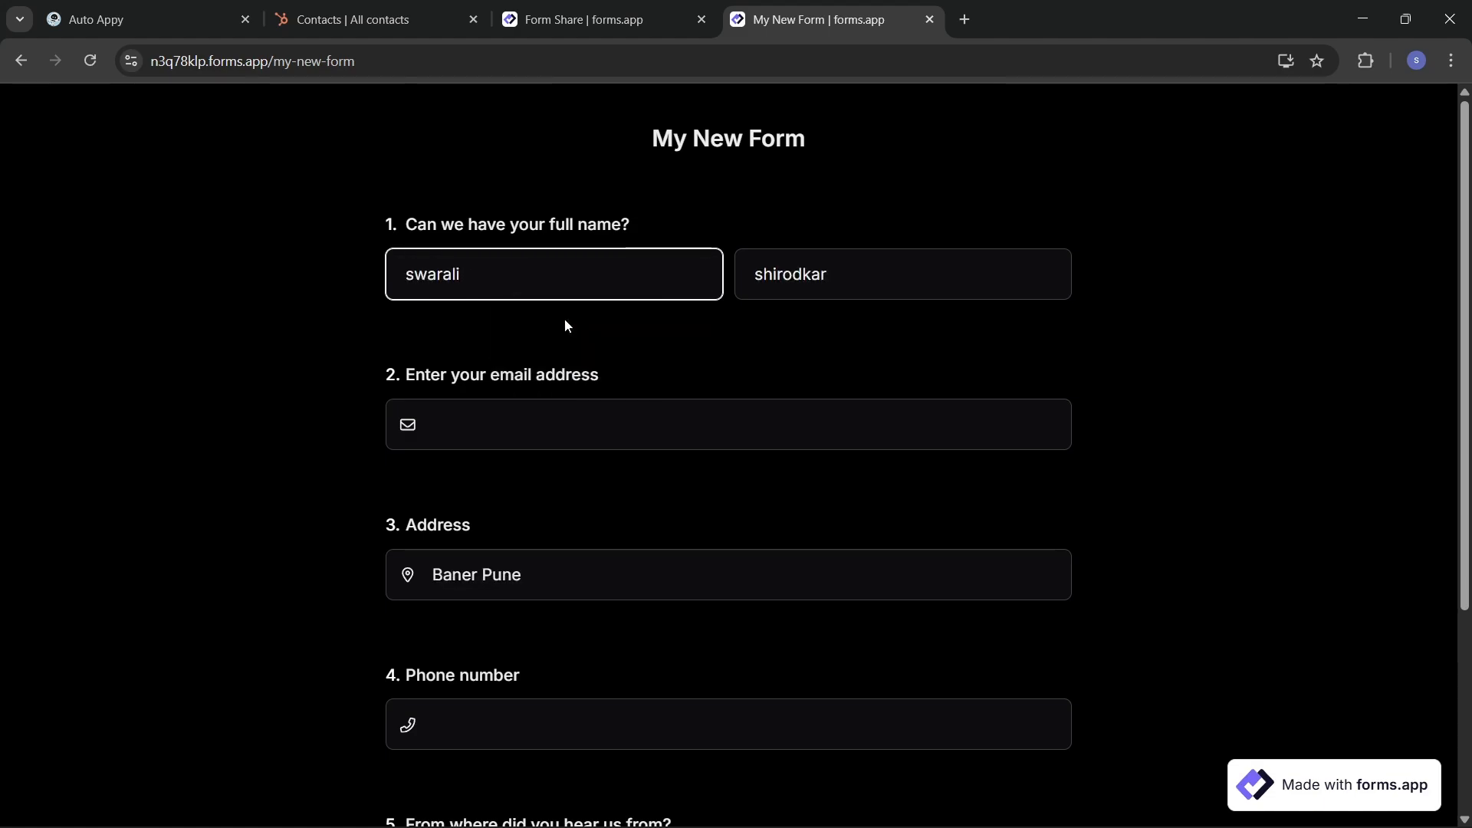
scroll(564, 319, down, 1)
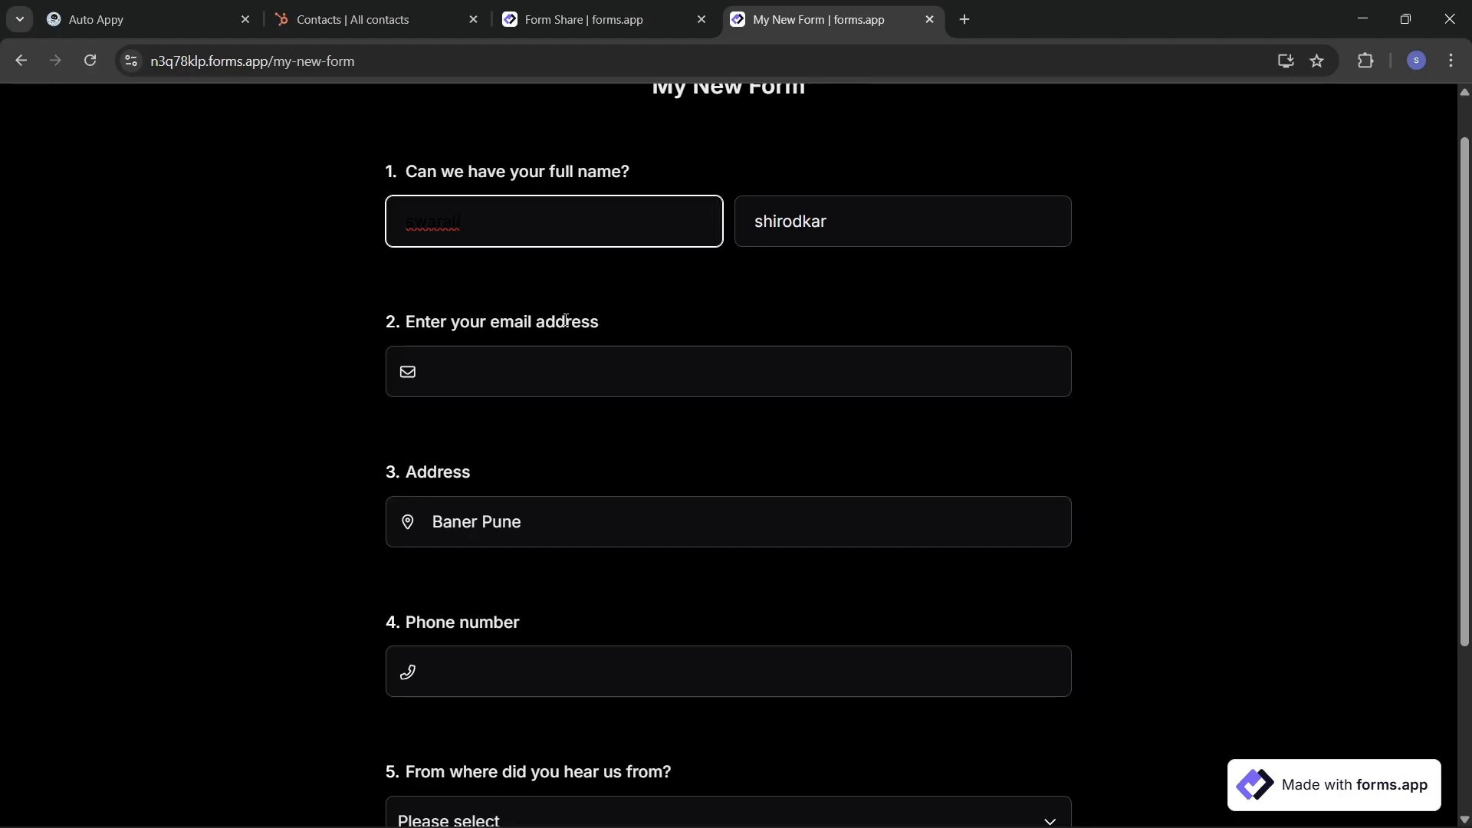
click(536, 366)
click(599, 411)
scroll(602, 541, down, 3)
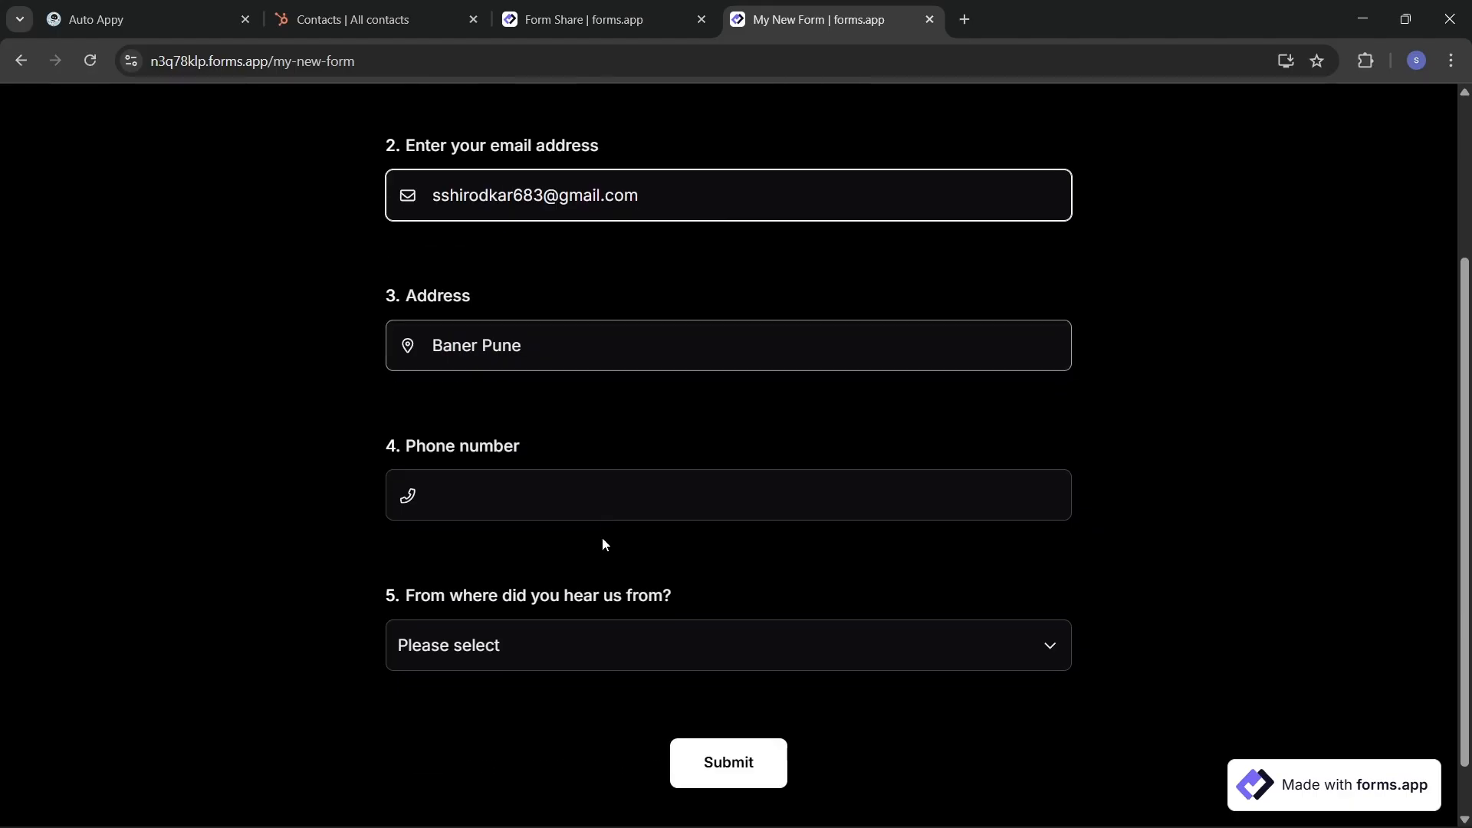
click(564, 465)
click(606, 554)
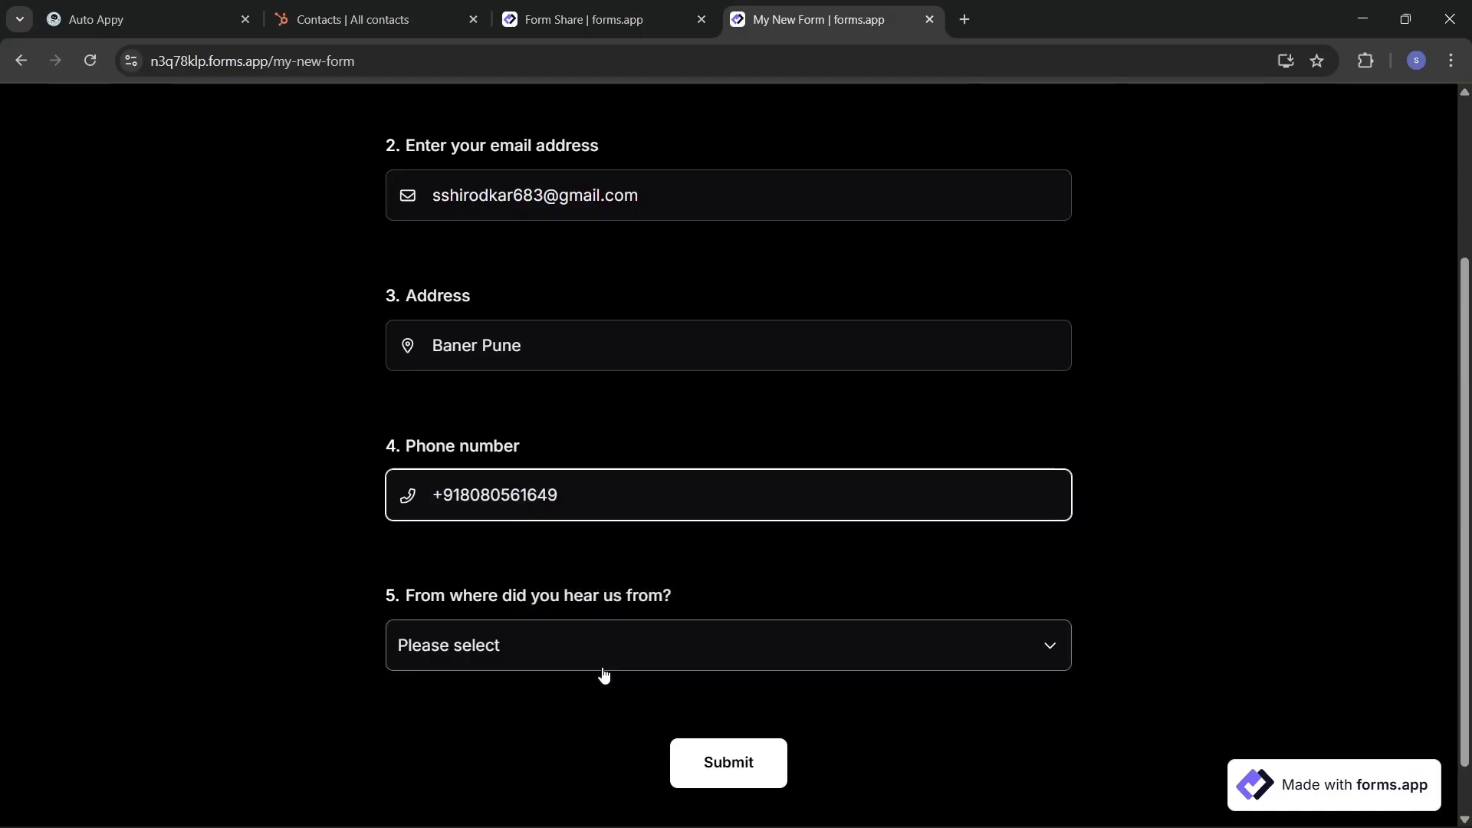
Step: Choose Perplexity as the referral source and submit the test response to My New Form
click(591, 647)
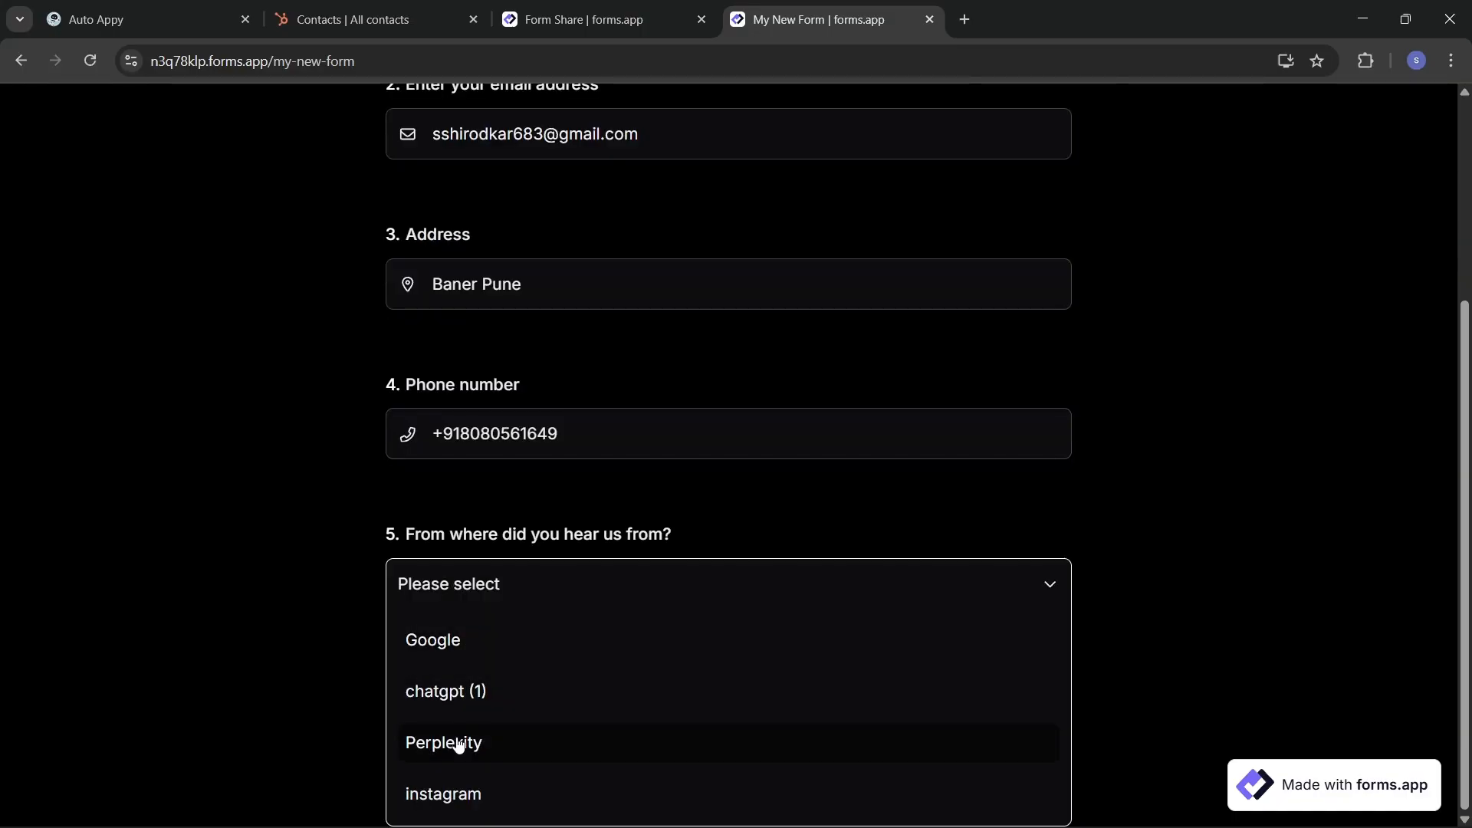
click(459, 743)
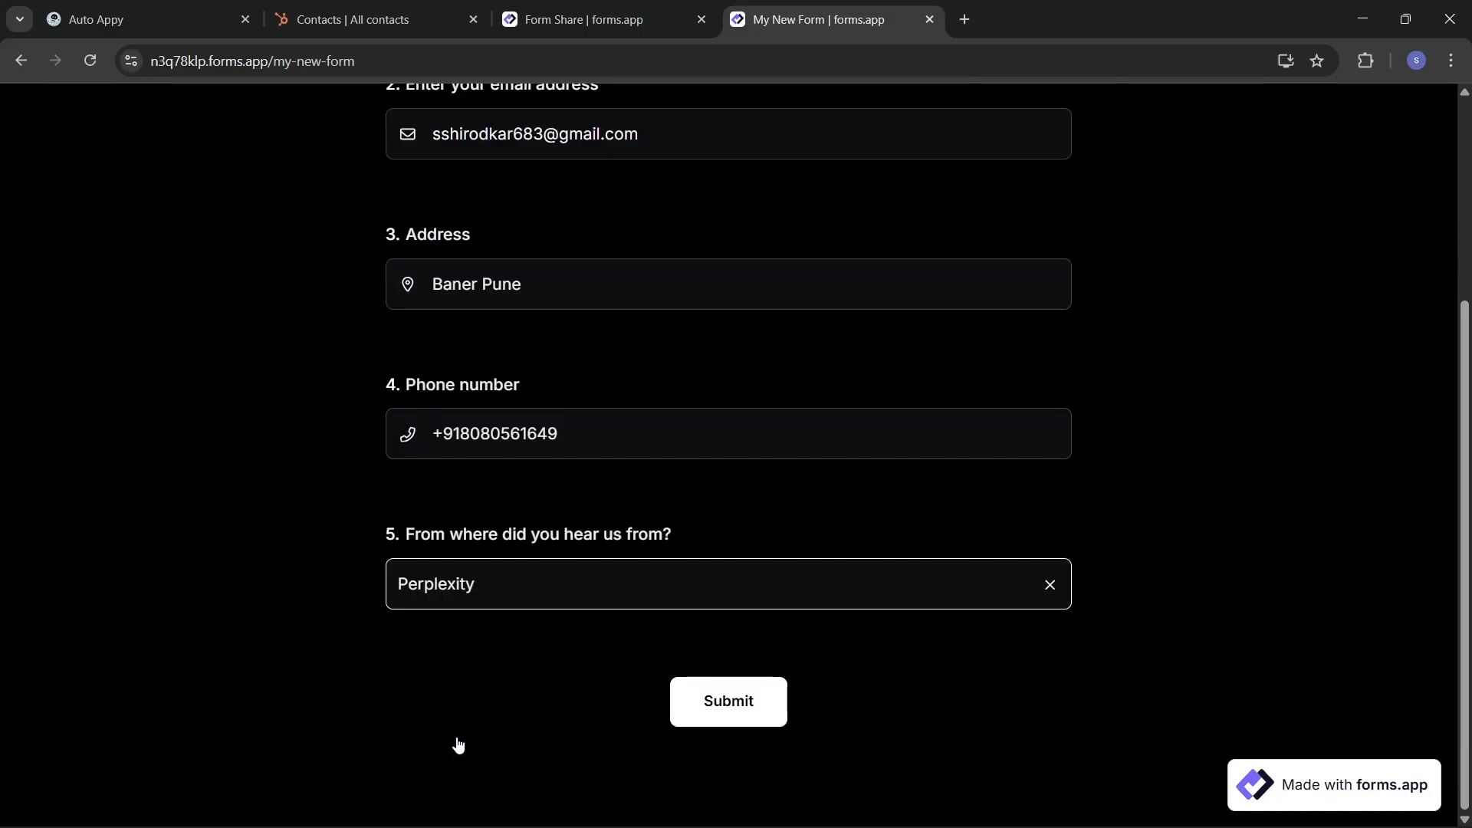
click(734, 721)
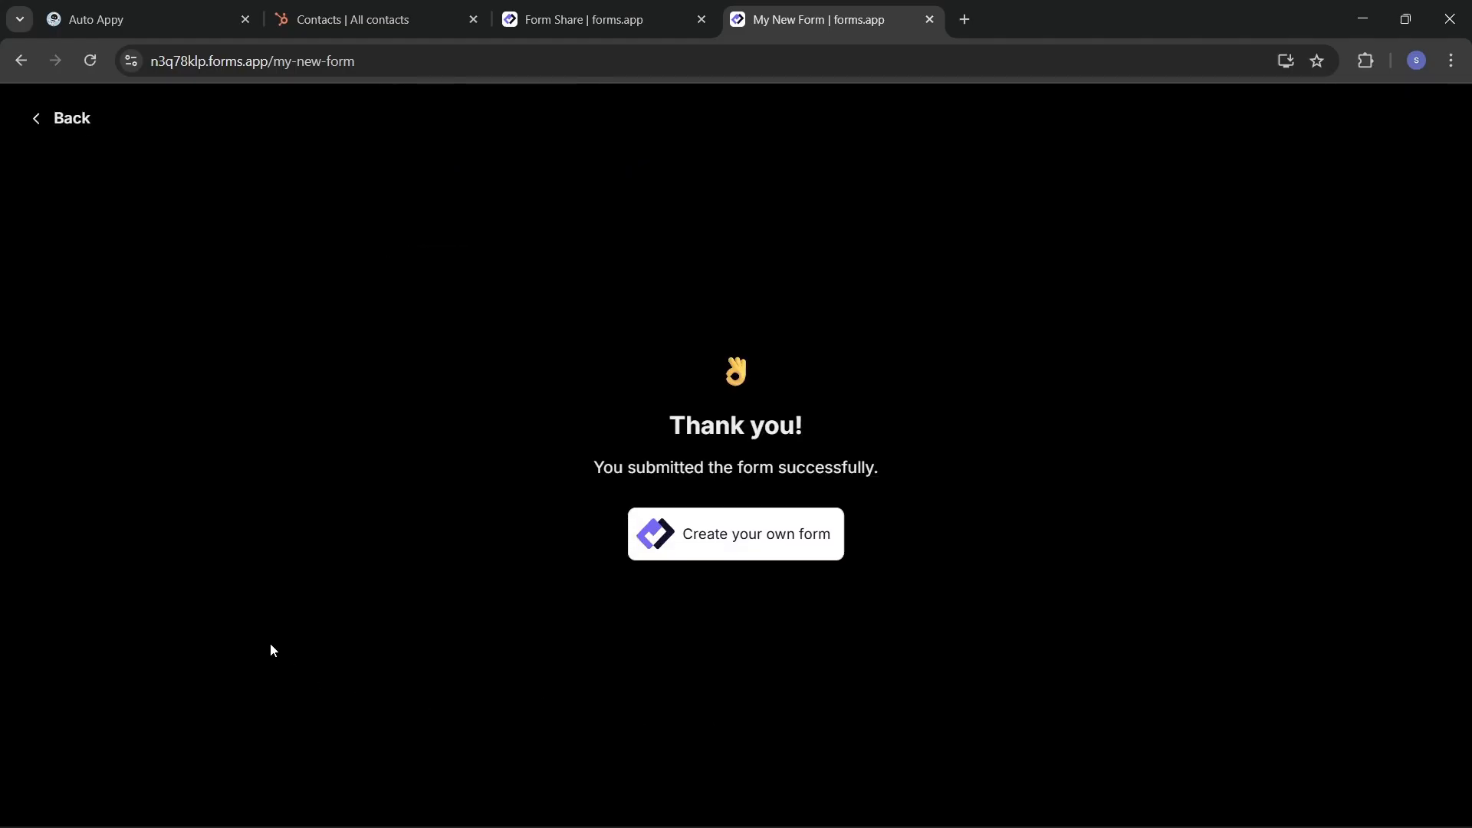
click(148, 12)
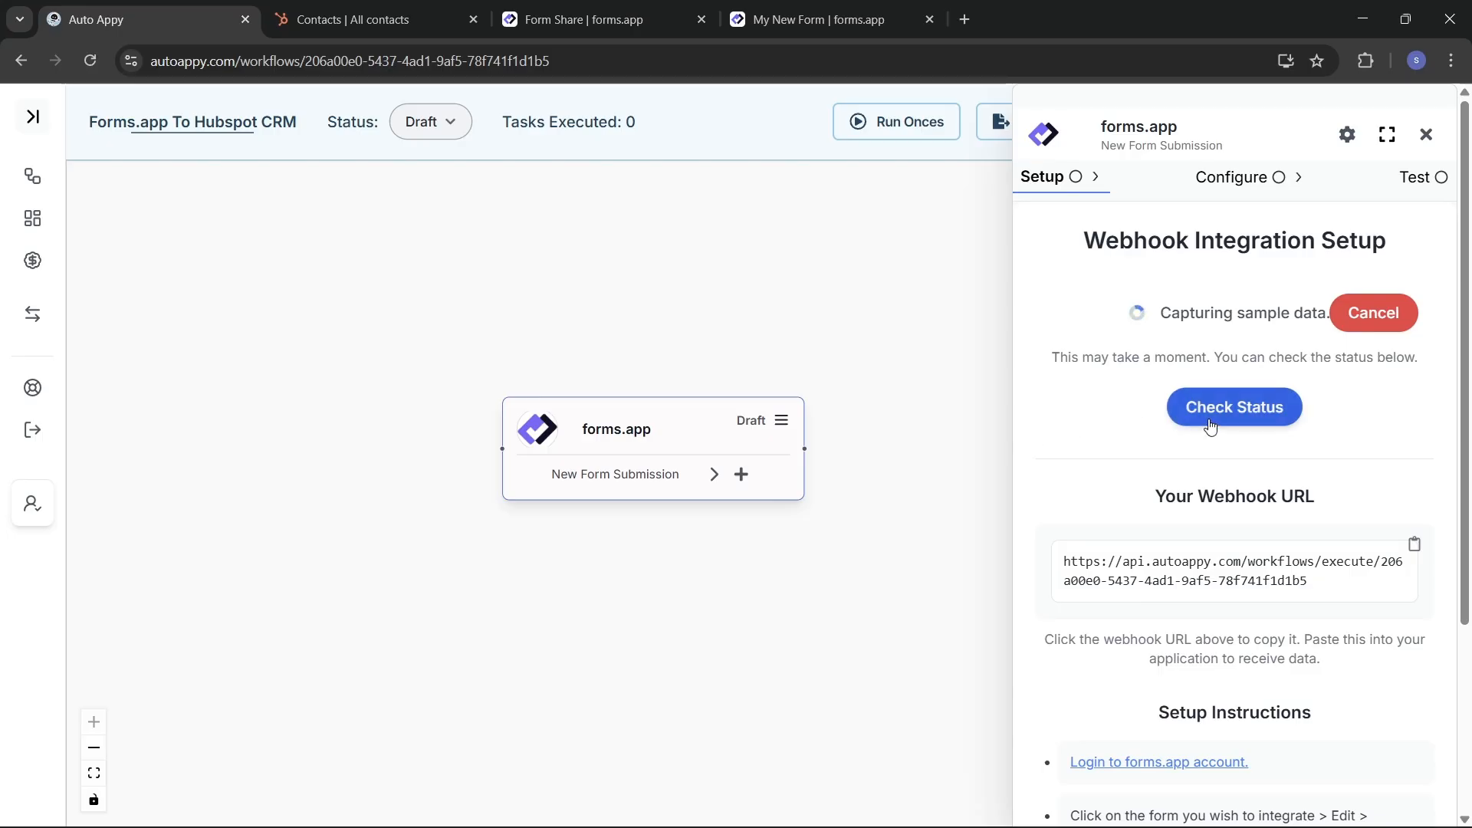
Step: Check status so Auto Appy captures the forms.app sample submission, then review the sample data
click(1240, 418)
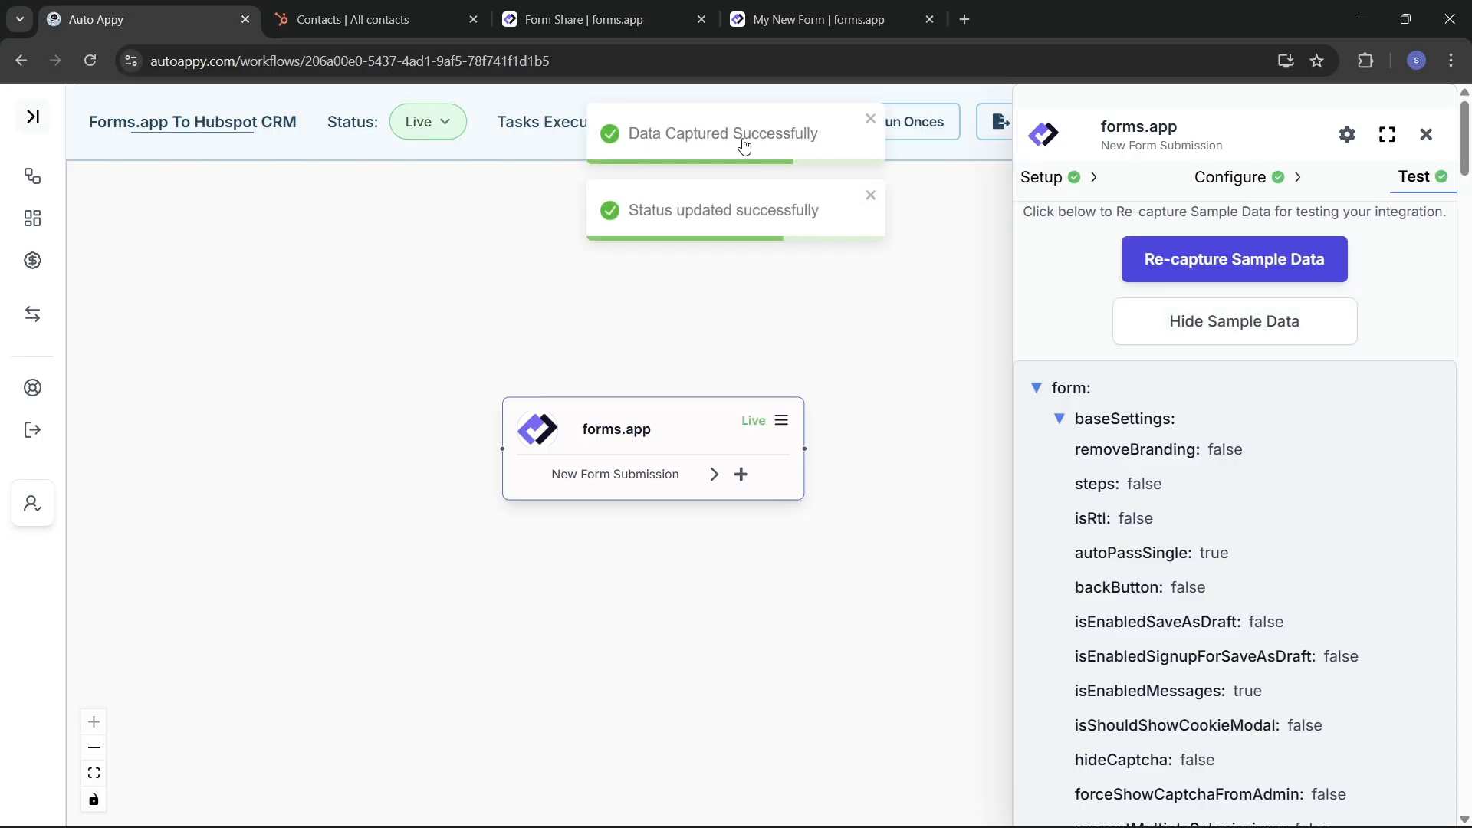
scroll(1261, 627, down, 3)
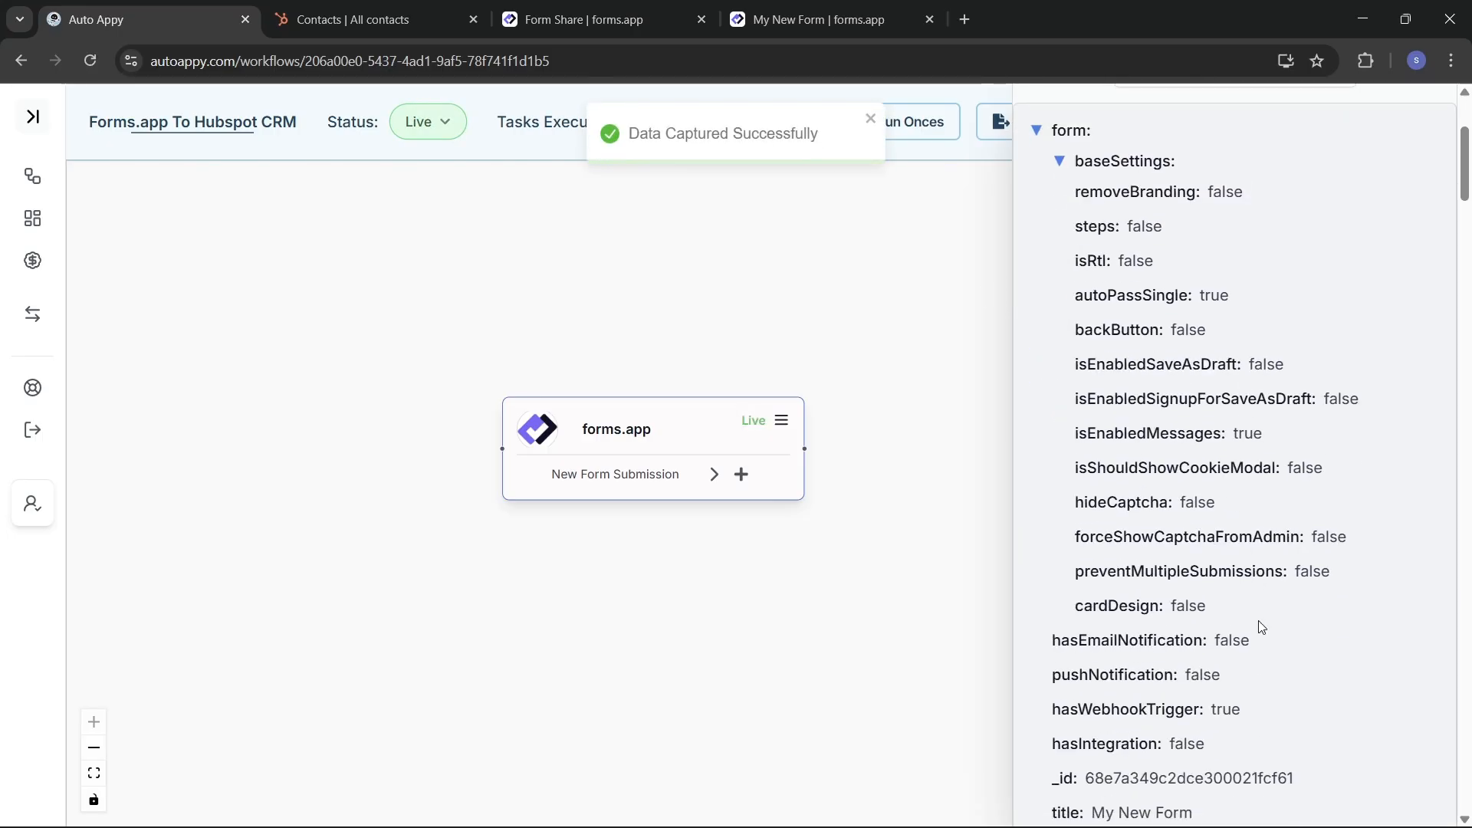
scroll(1261, 627, down, 15)
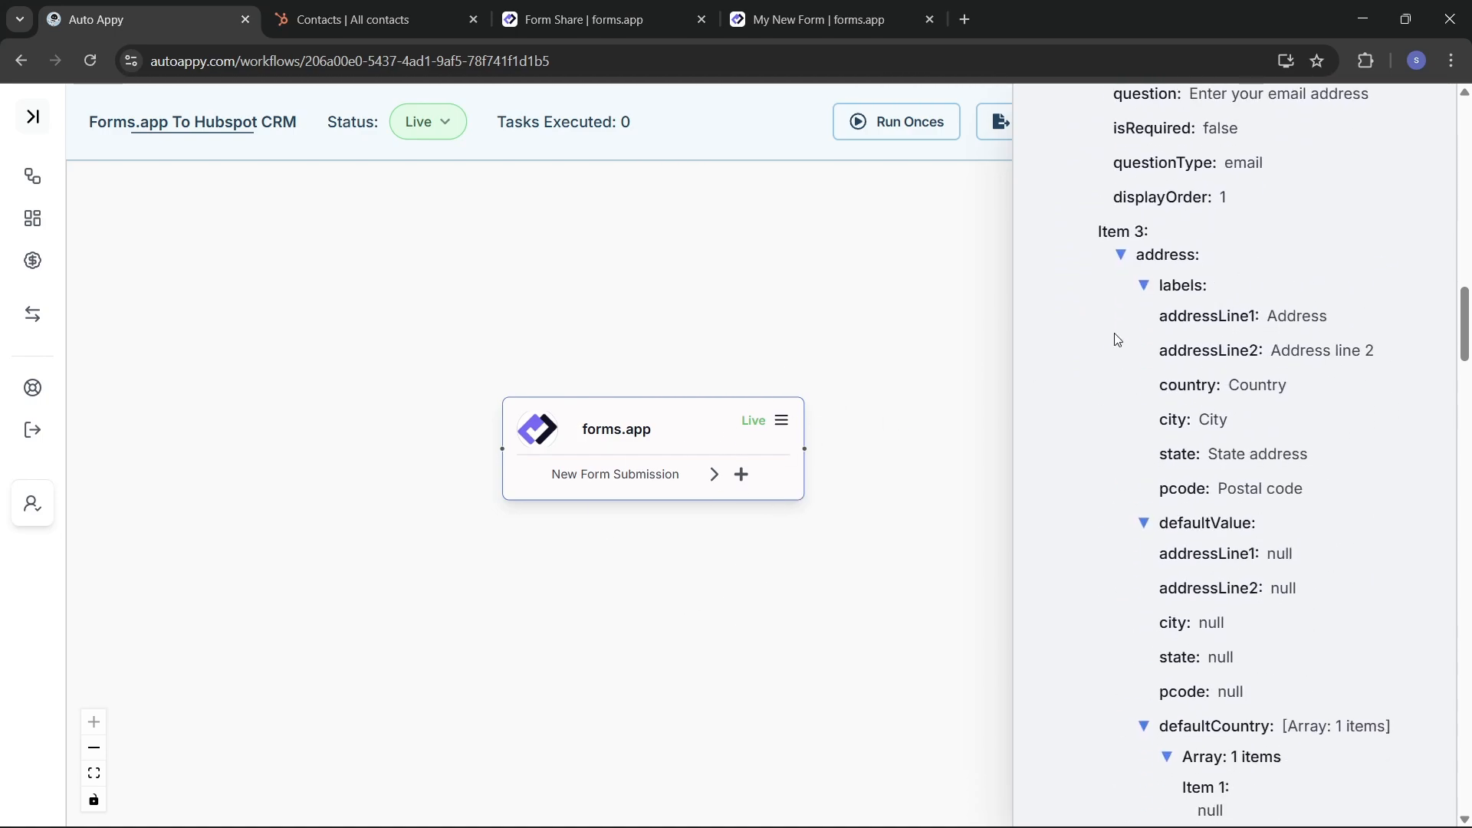
scroll(1117, 338, up, 18)
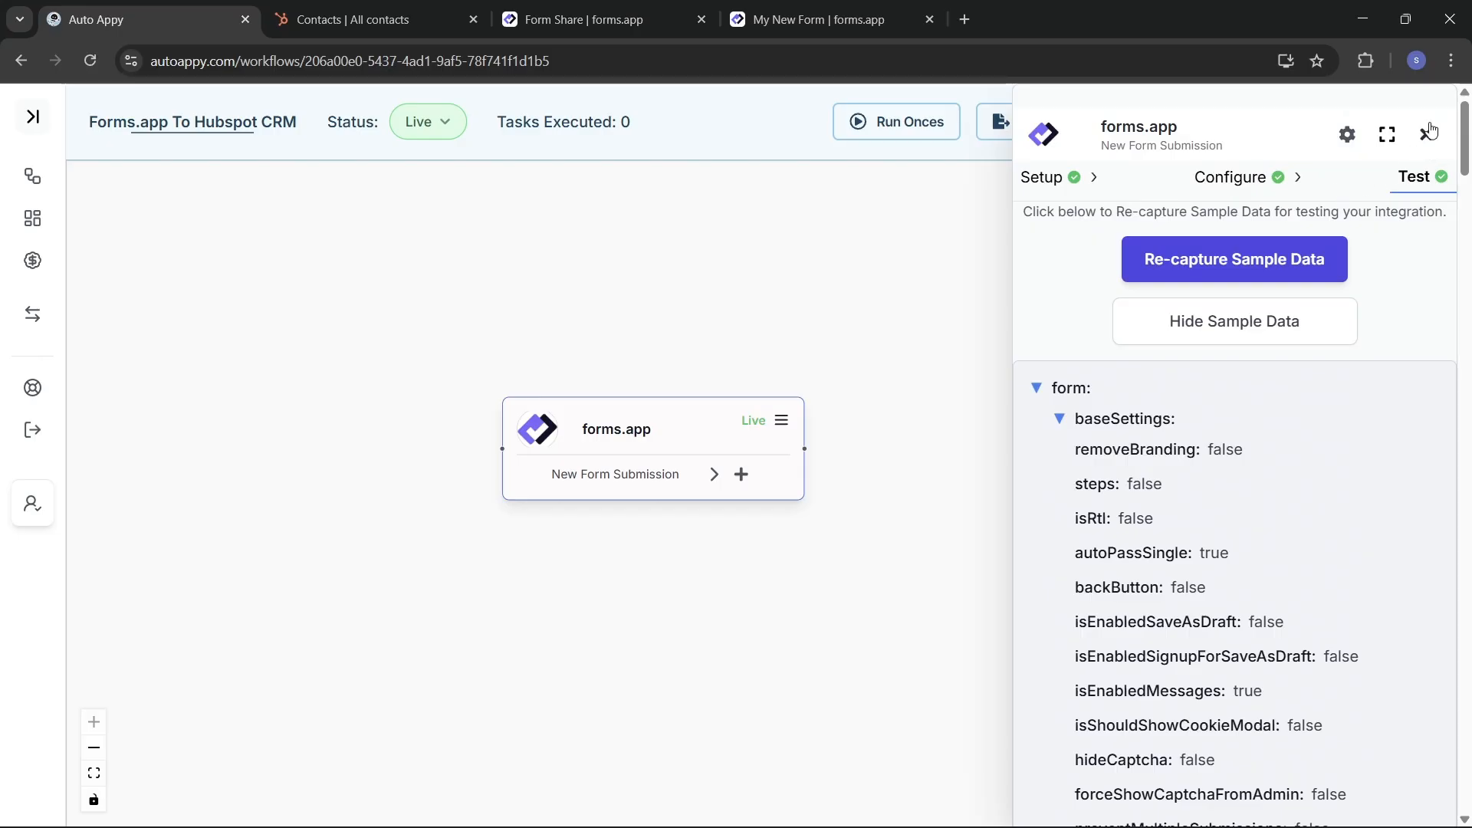
Step: Close the forms.app New Form Submission trigger panel to return to the canvas
click(1428, 133)
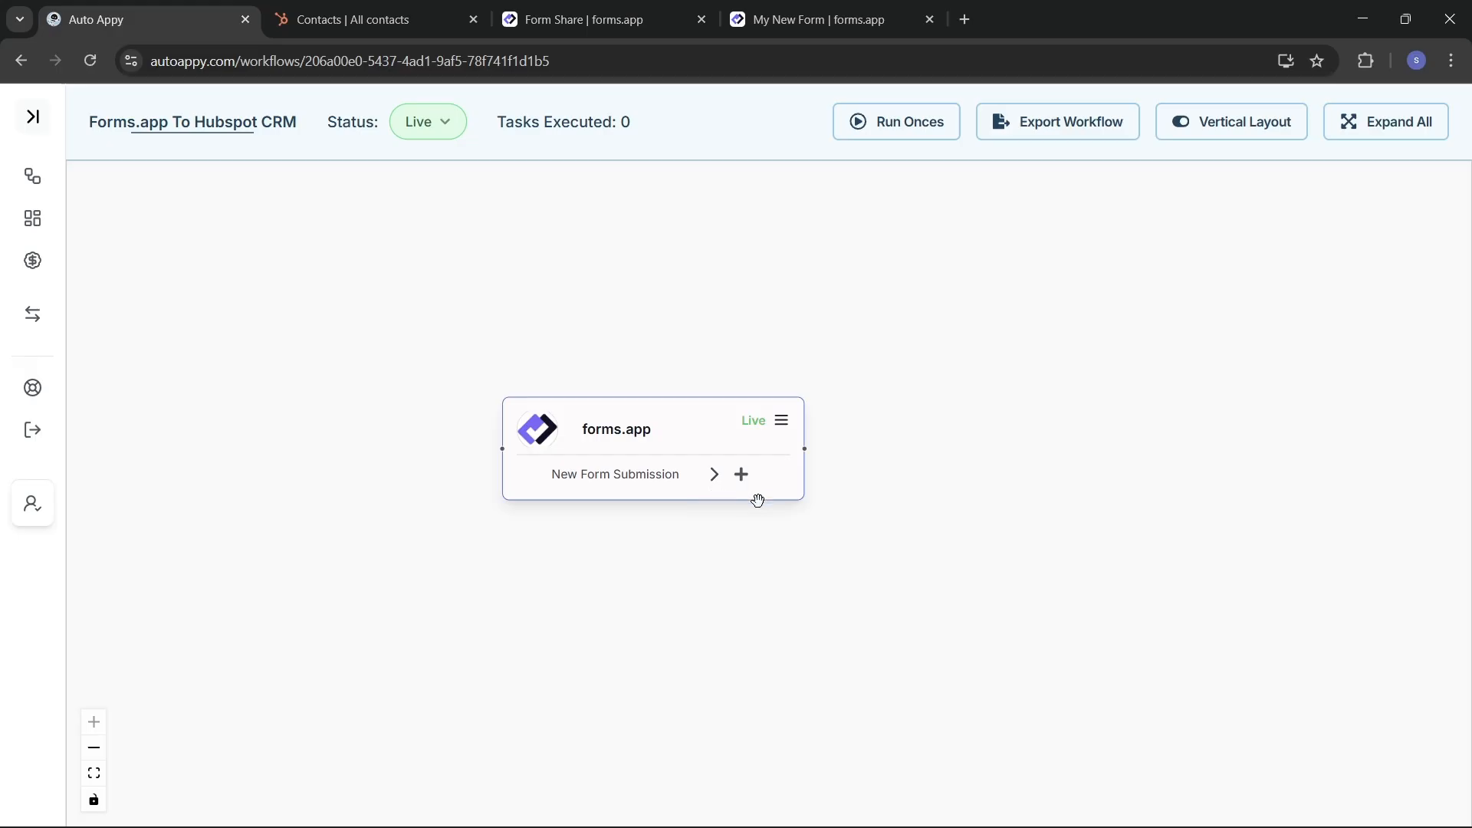
Step: Add a next step after the form trigger using the HubSpot CRM app
click(741, 475)
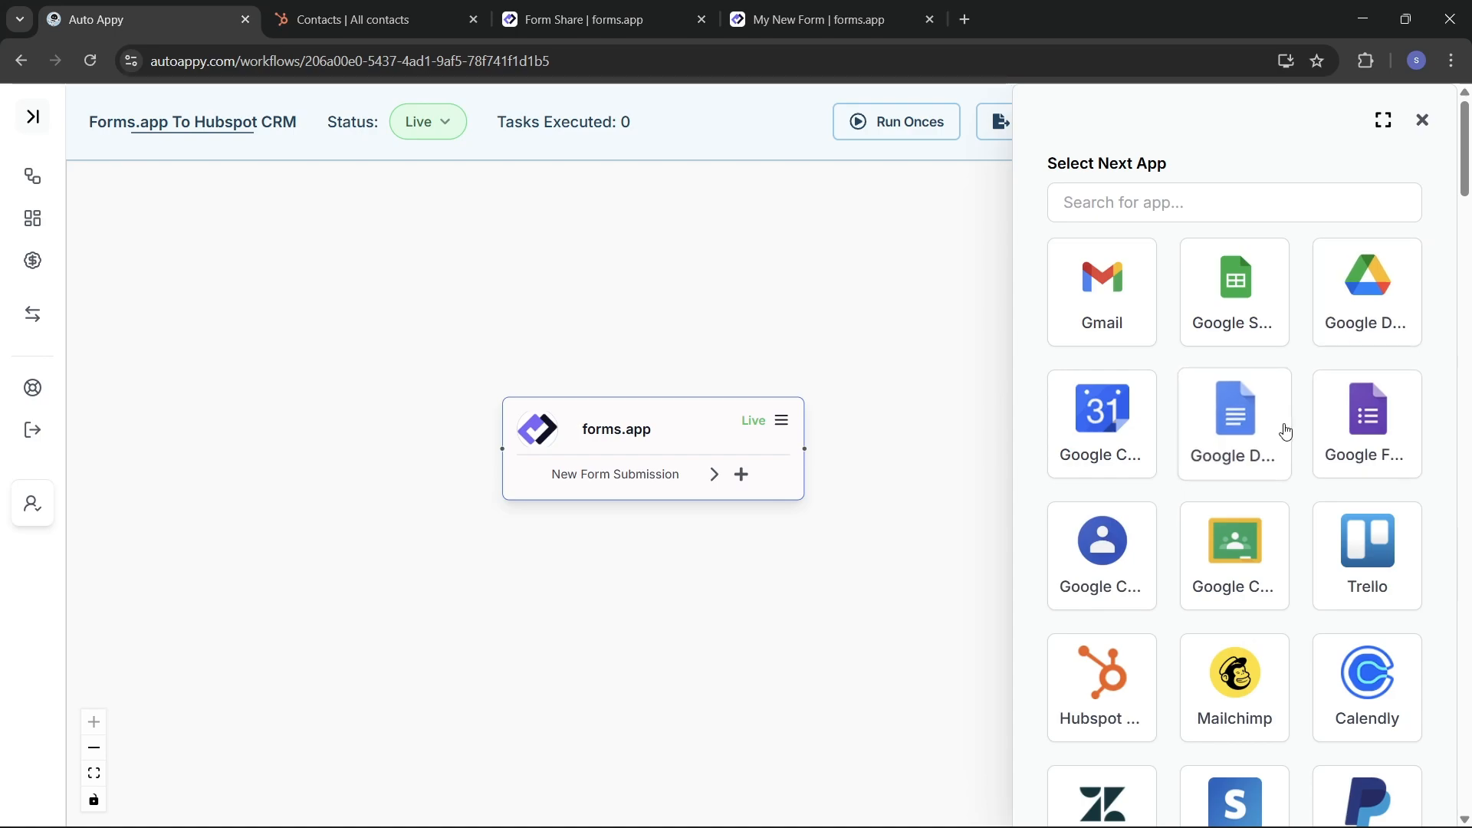
scroll(1283, 428, down, 5)
scroll(1286, 432, up, 5)
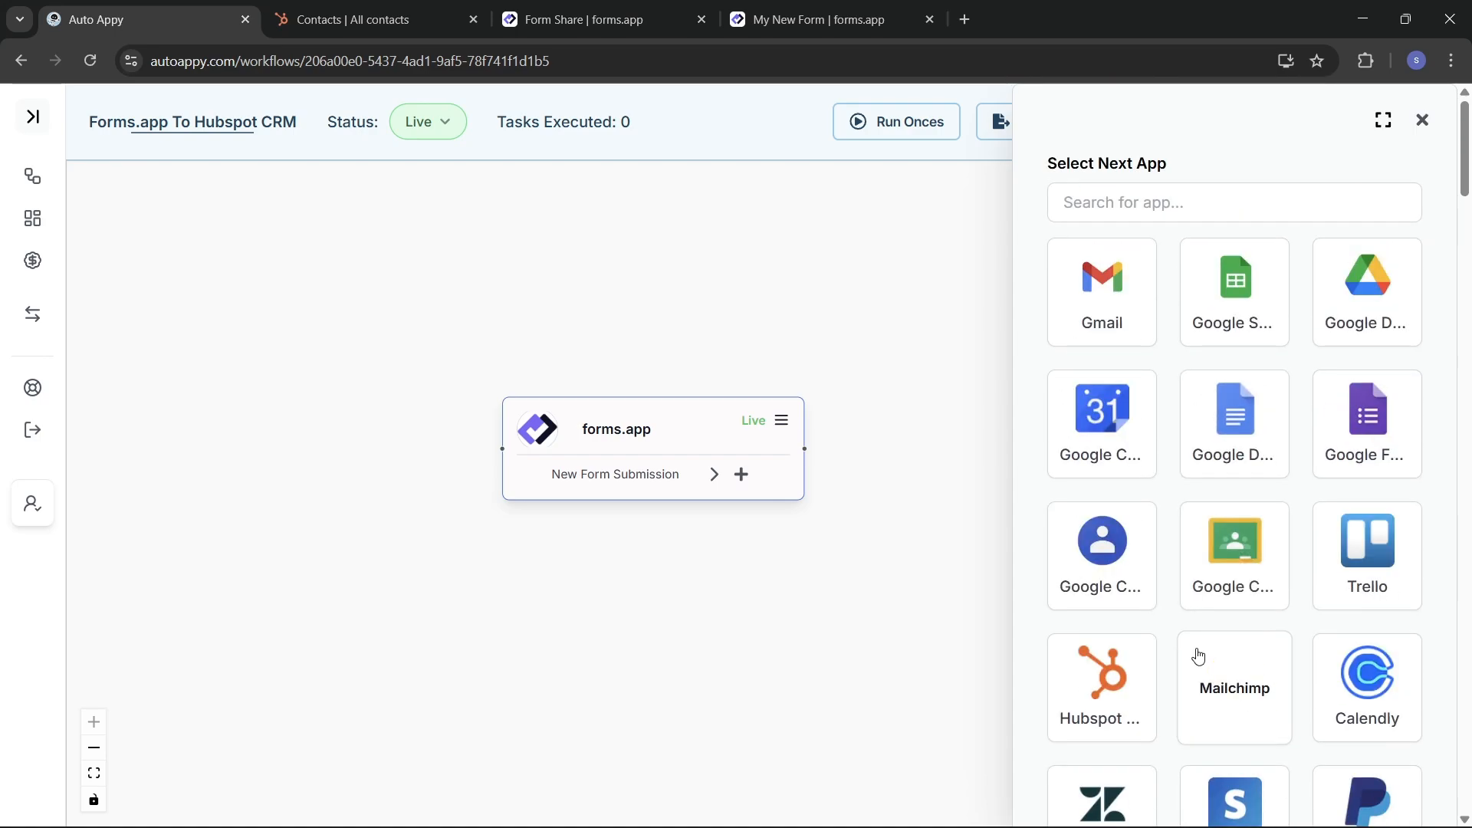
click(1123, 697)
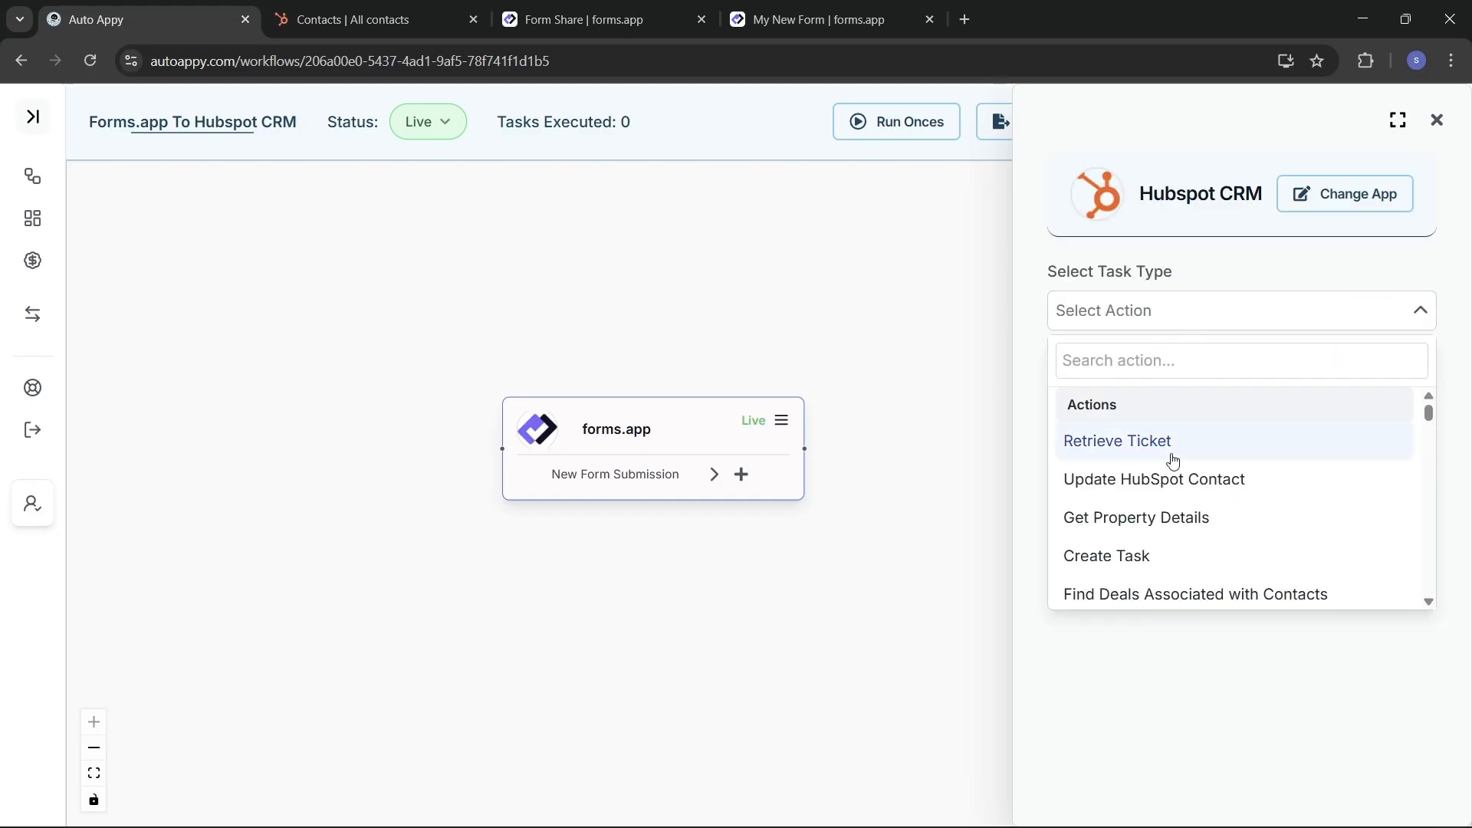
Step: Search the HubSpot actions for 'contact', choose Create New Contact and add it as a node
scroll(1172, 460, down, 8)
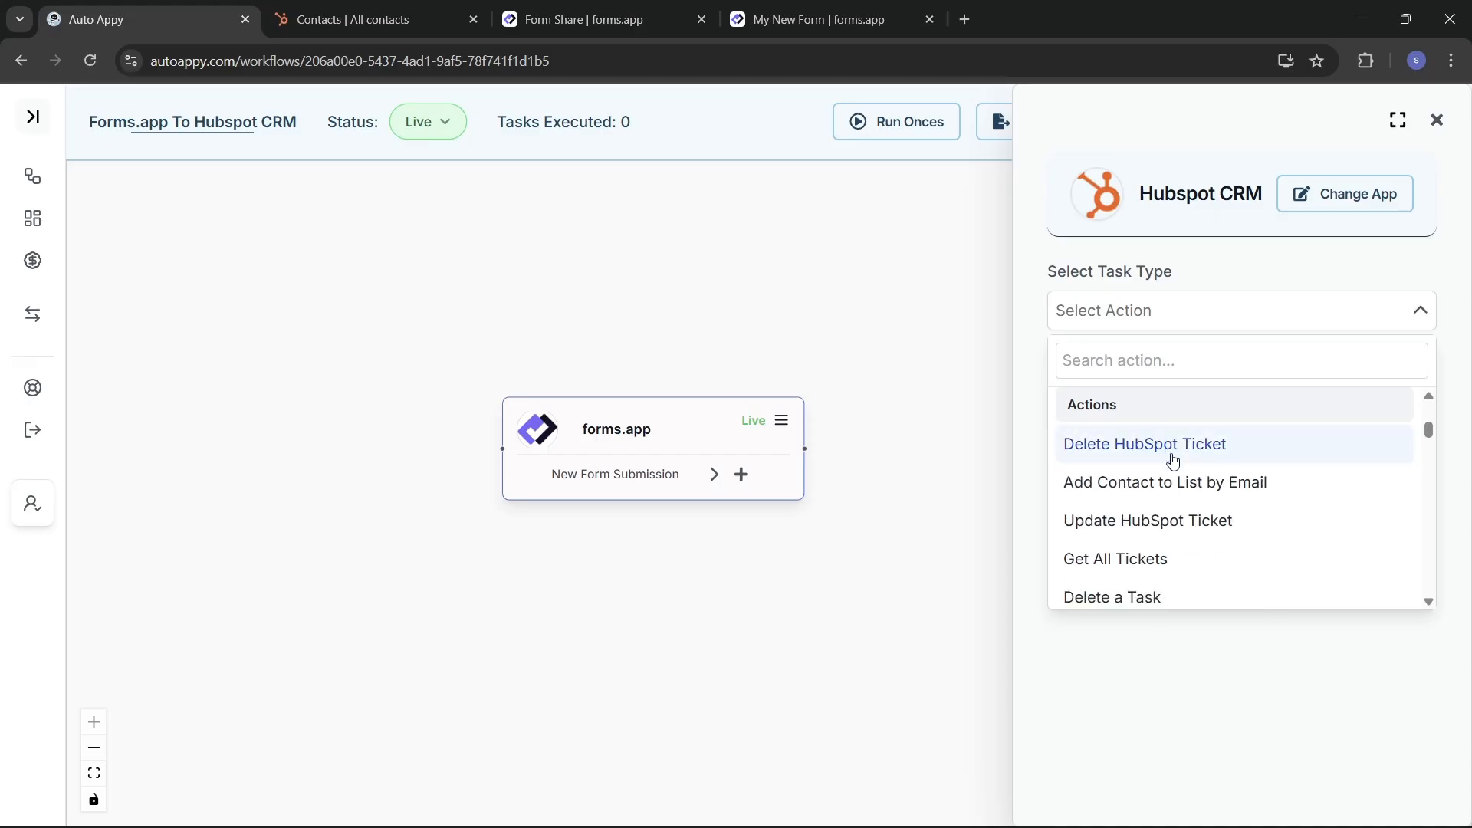
scroll(1173, 456, down, 3)
scroll(1131, 459, up, 2)
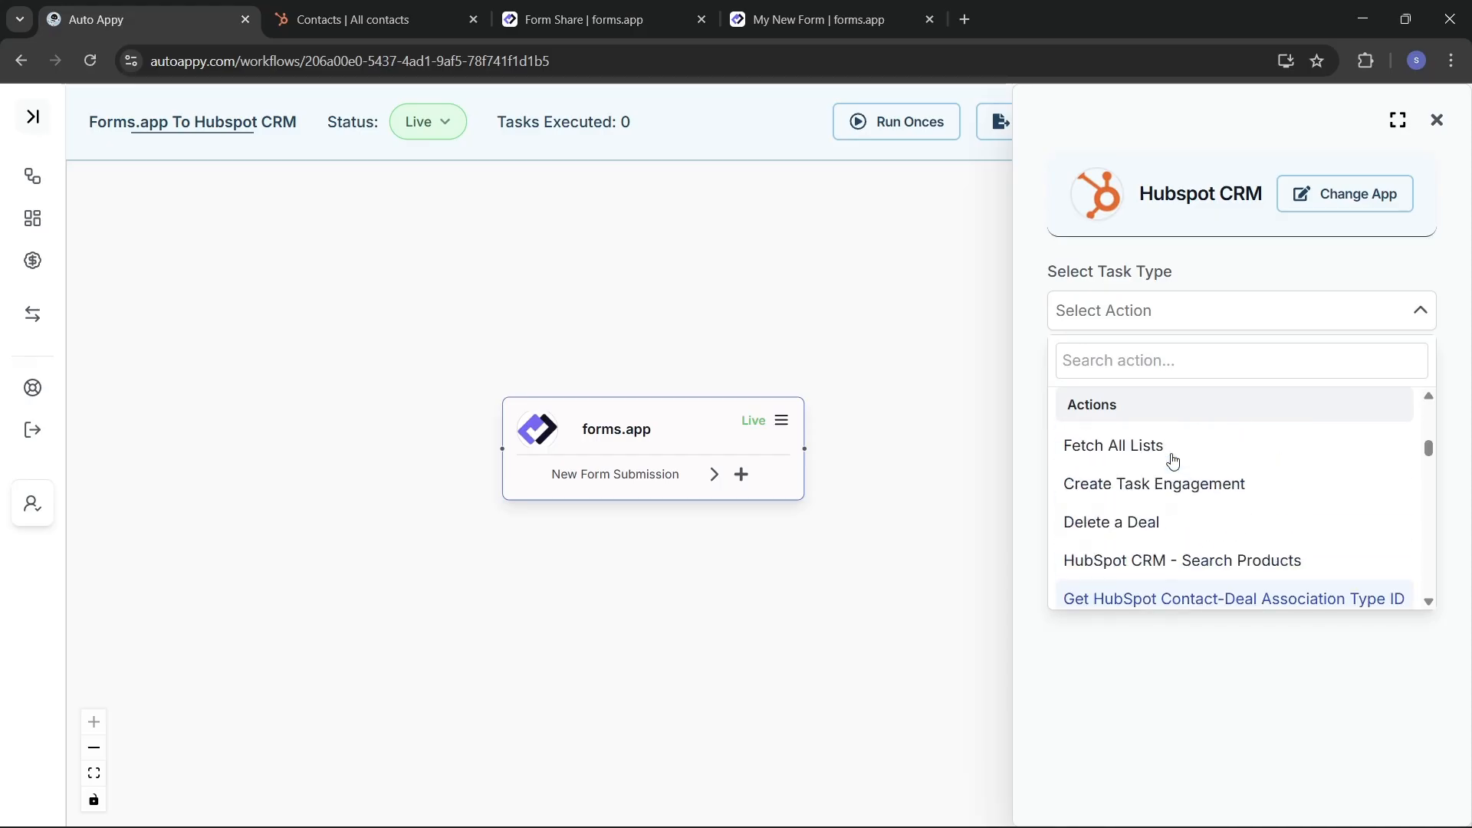
click(1118, 360)
text(create)
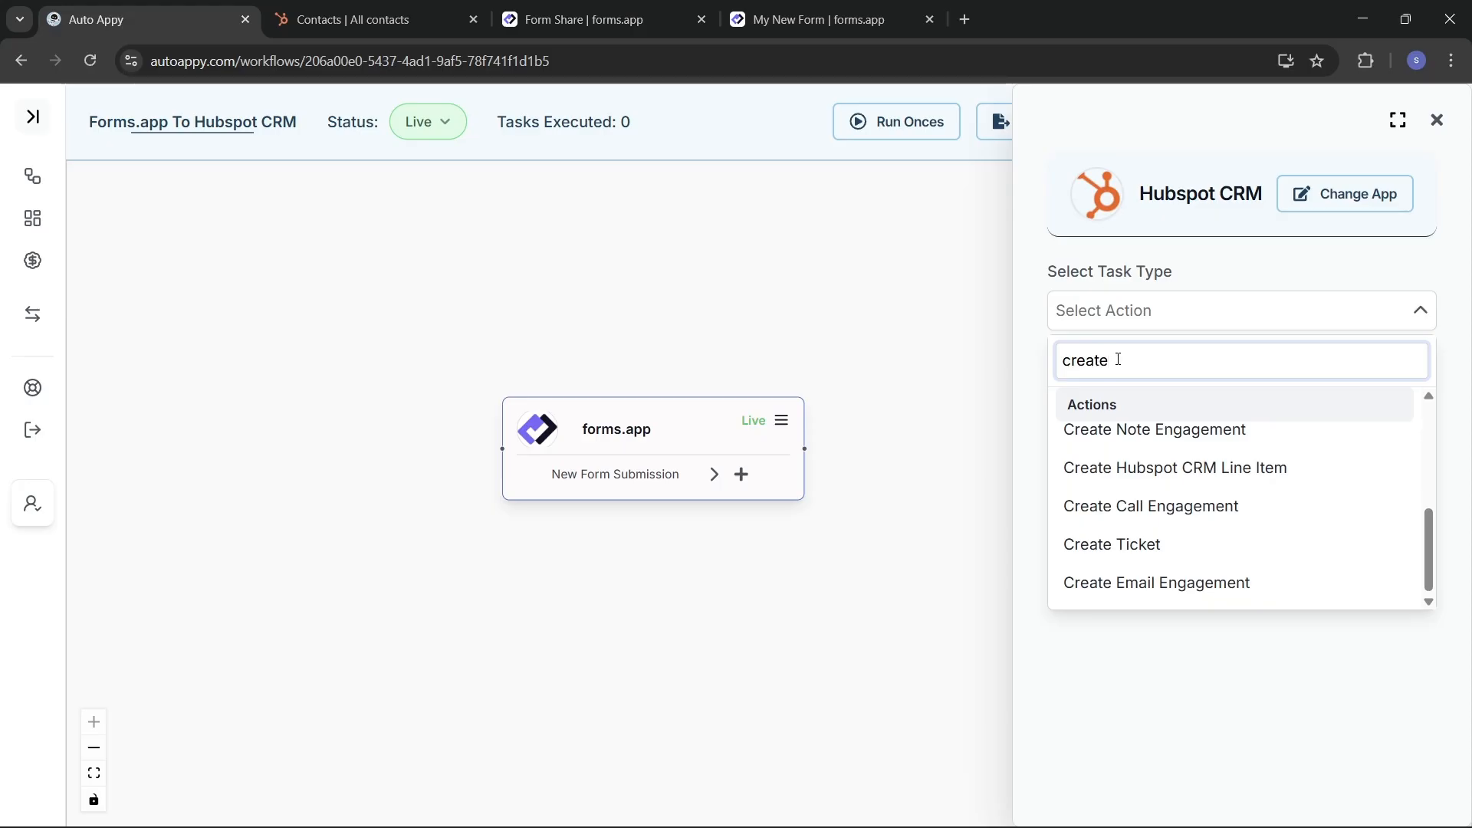
key(BackSpace)
key(BackSpace)
key(BackSpace)
key(BackSpace)
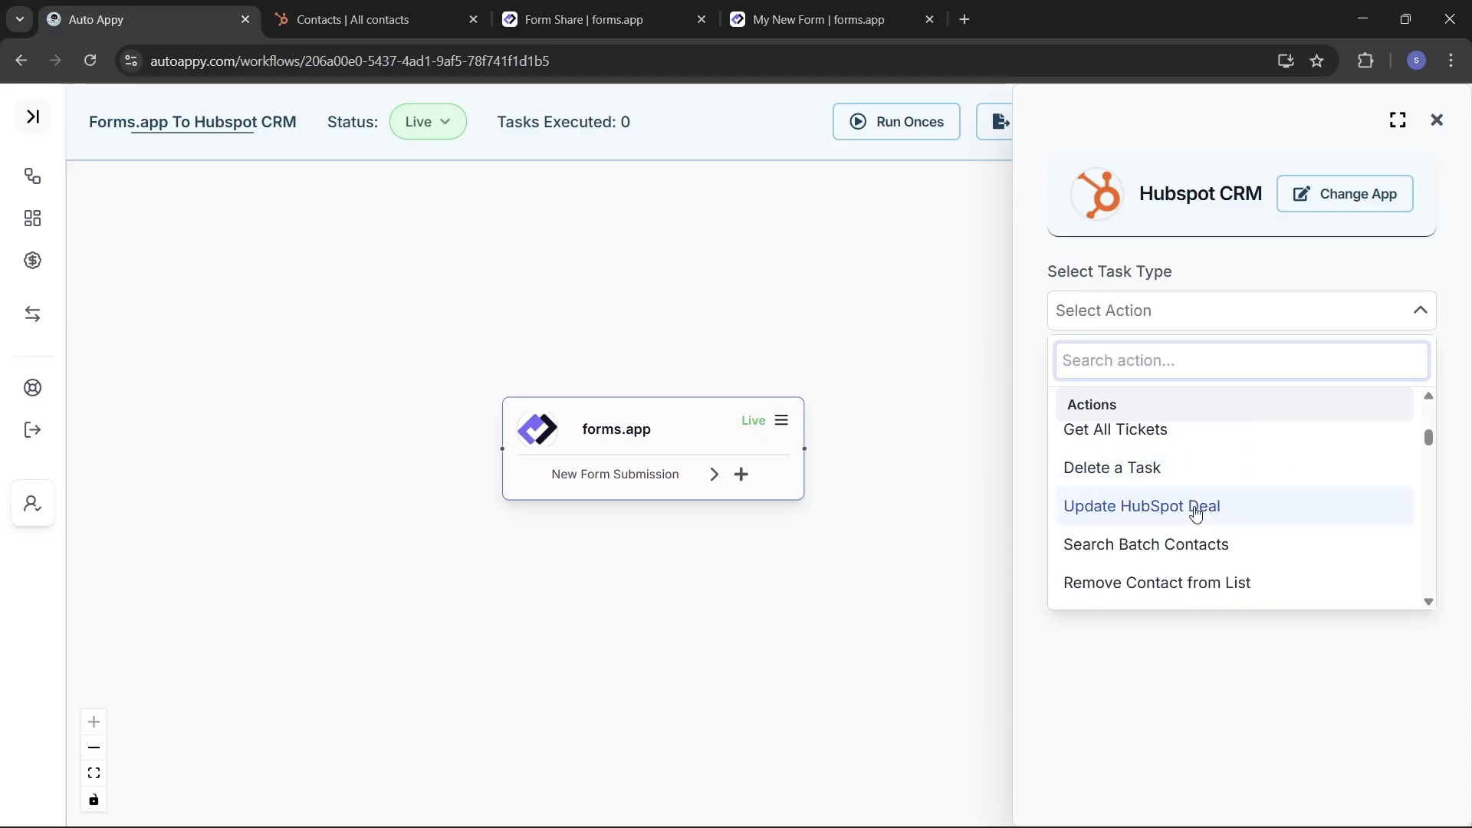
text(contact)
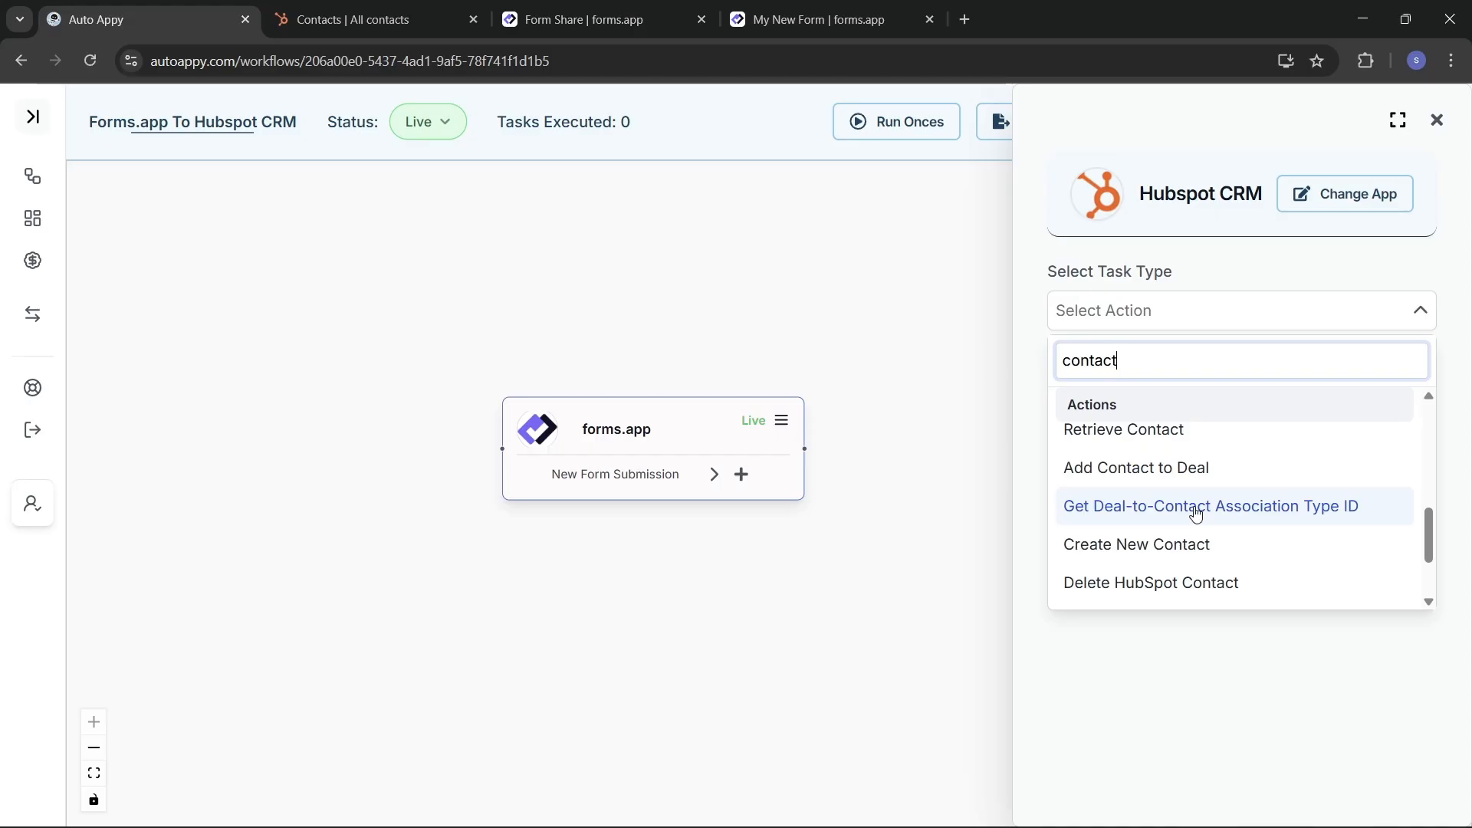
scroll(1194, 512, down, 3)
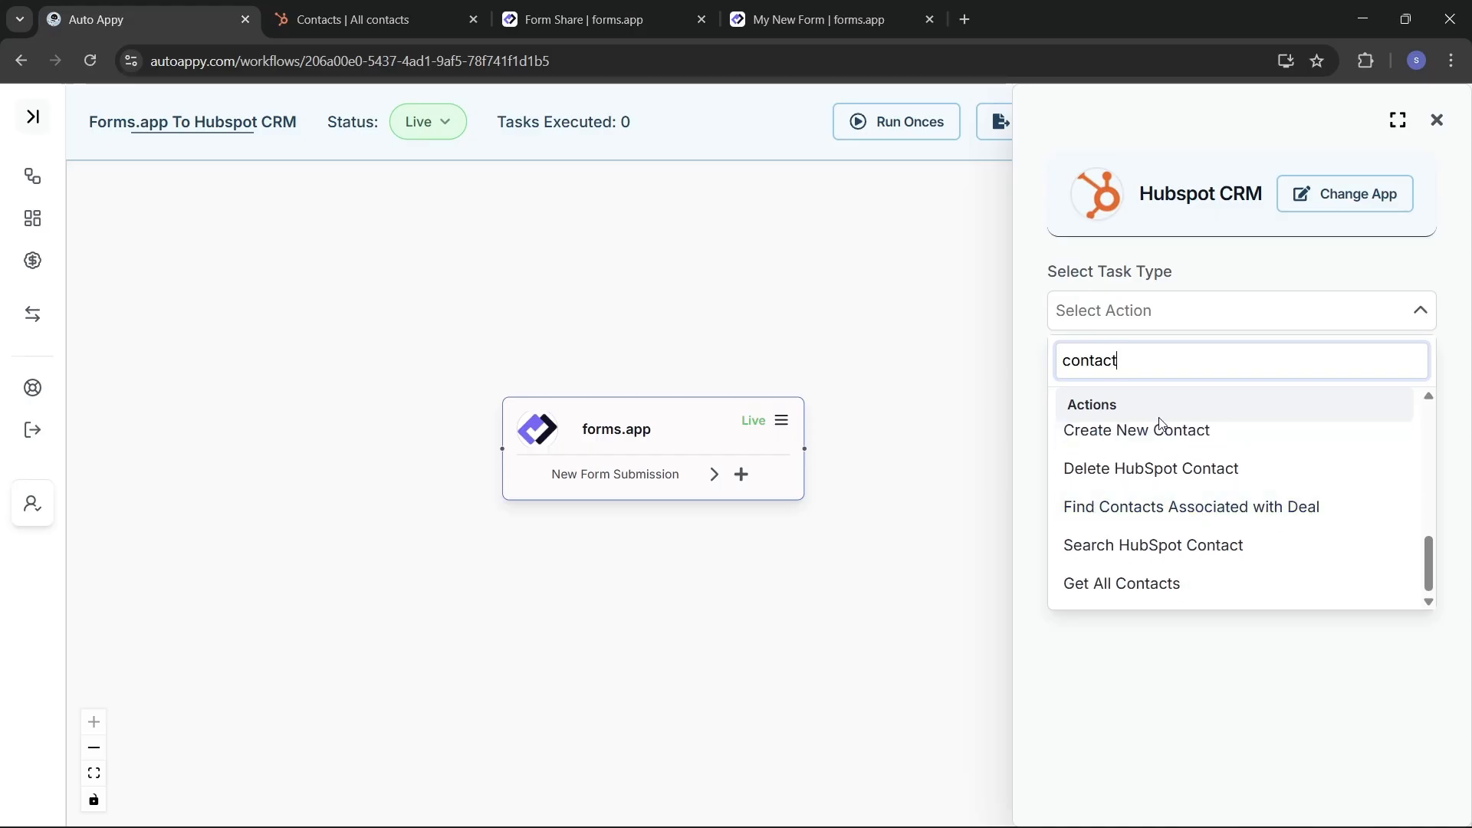
click(1167, 445)
click(1167, 376)
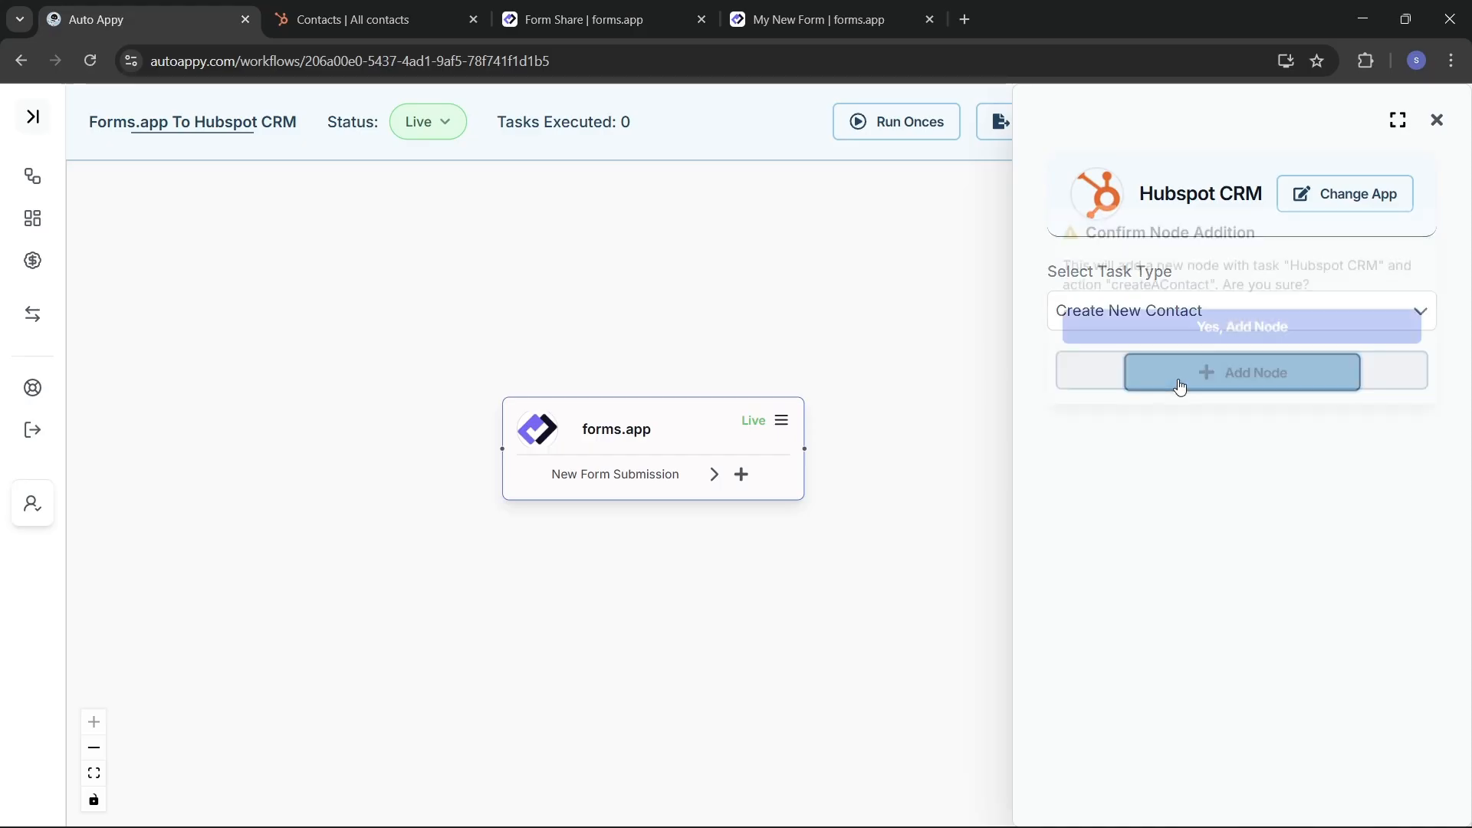
Step: Confirm the HubSpot CRM node and set up a new connection named 'Hubspot CRM #2'
click(1163, 326)
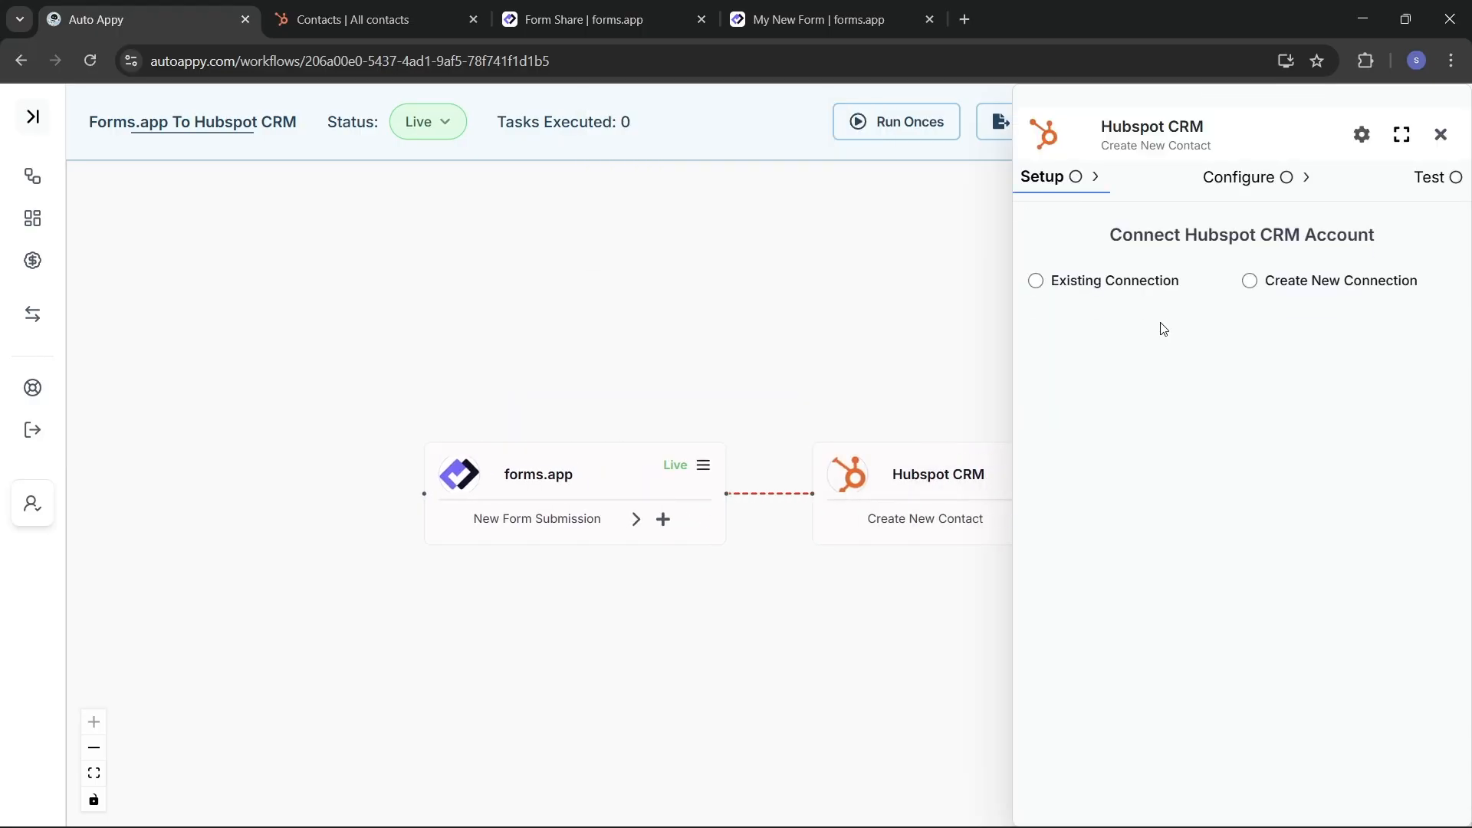
click(1079, 289)
click(1099, 383)
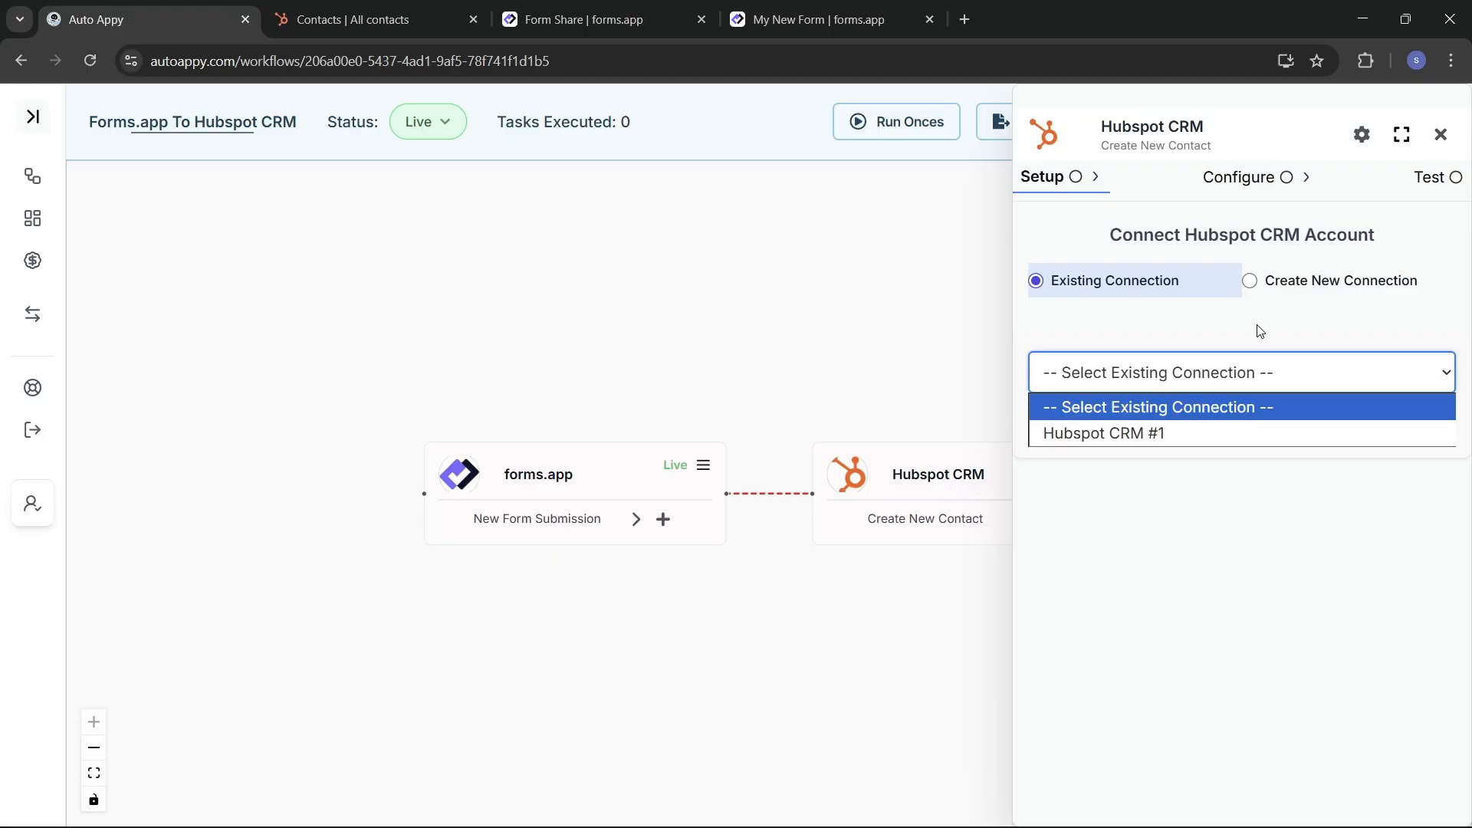
click(1272, 292)
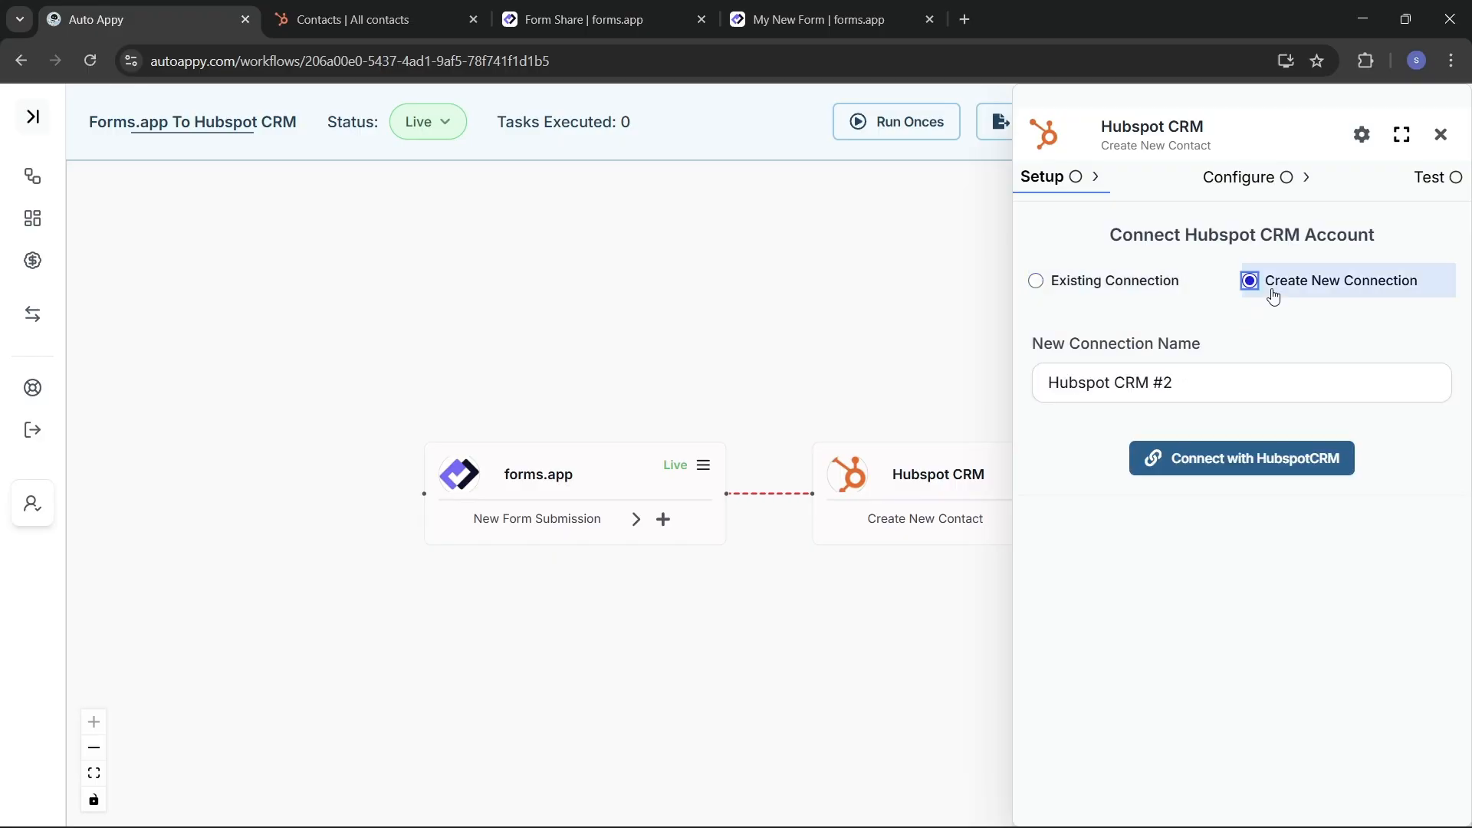
click(1209, 382)
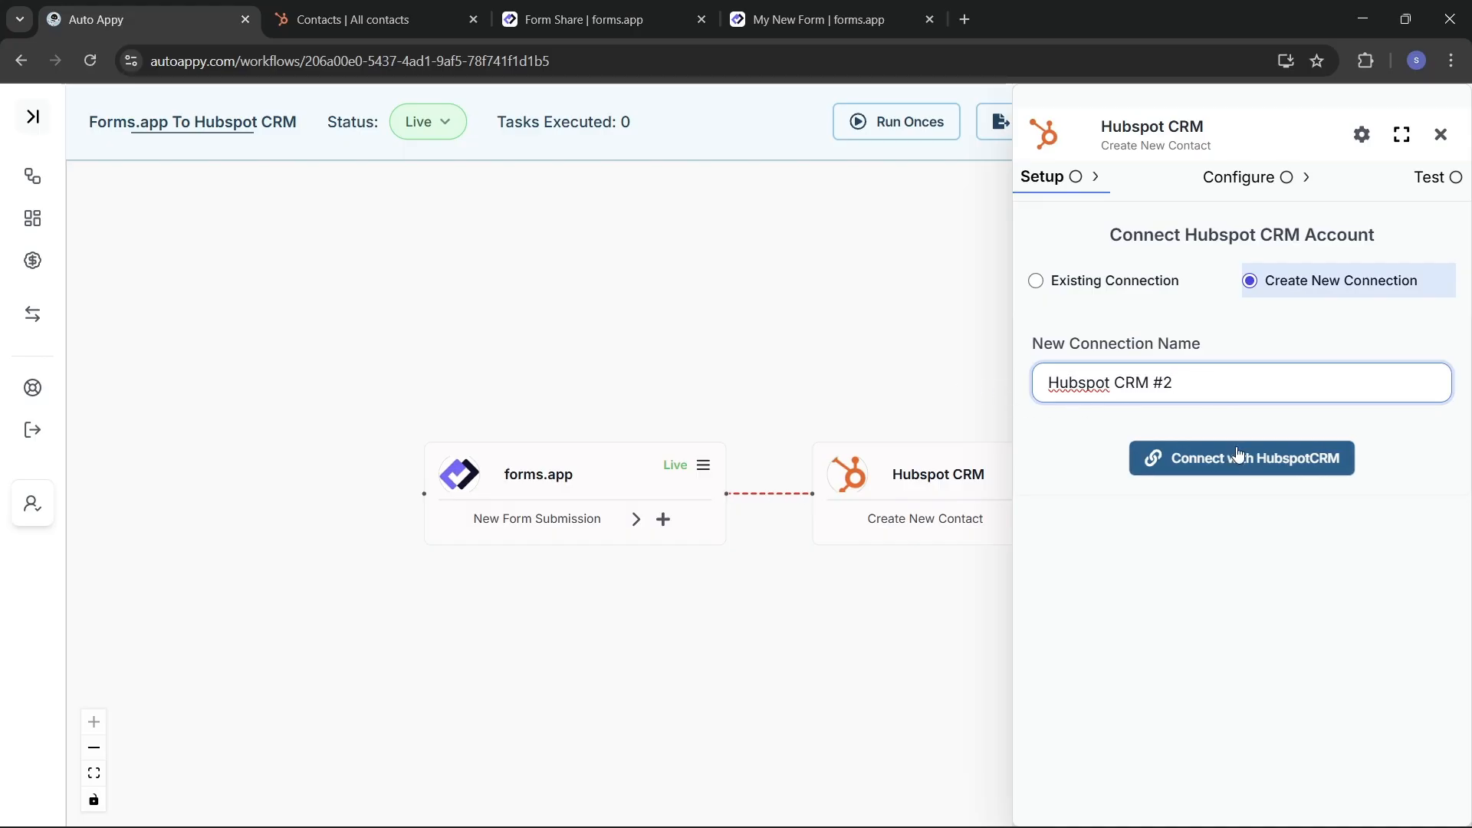
Step: Authorize the Hubspot CRM #2 connection by choosing the Auto Appy HubSpot account
click(1265, 463)
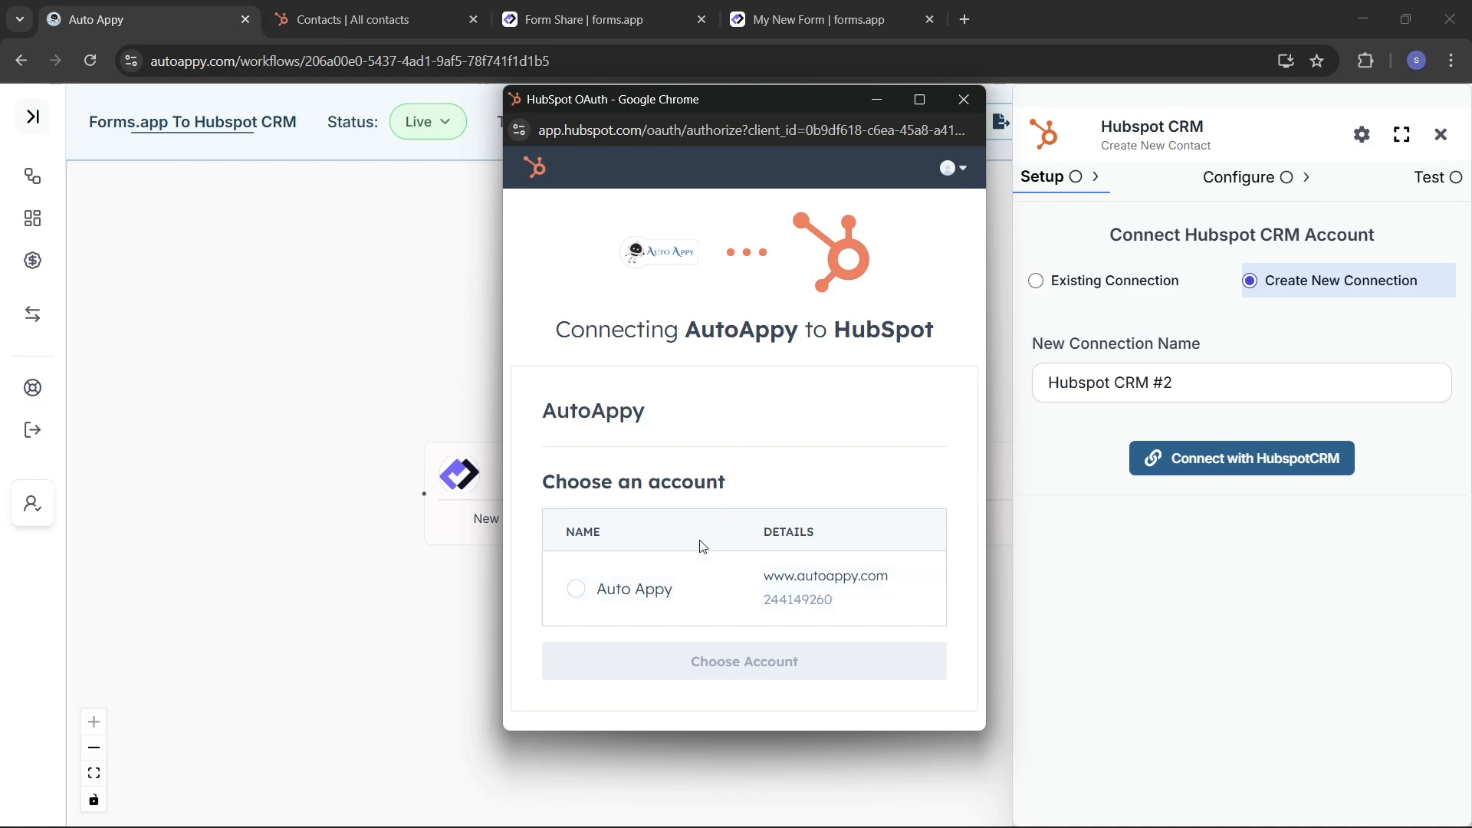
click(576, 588)
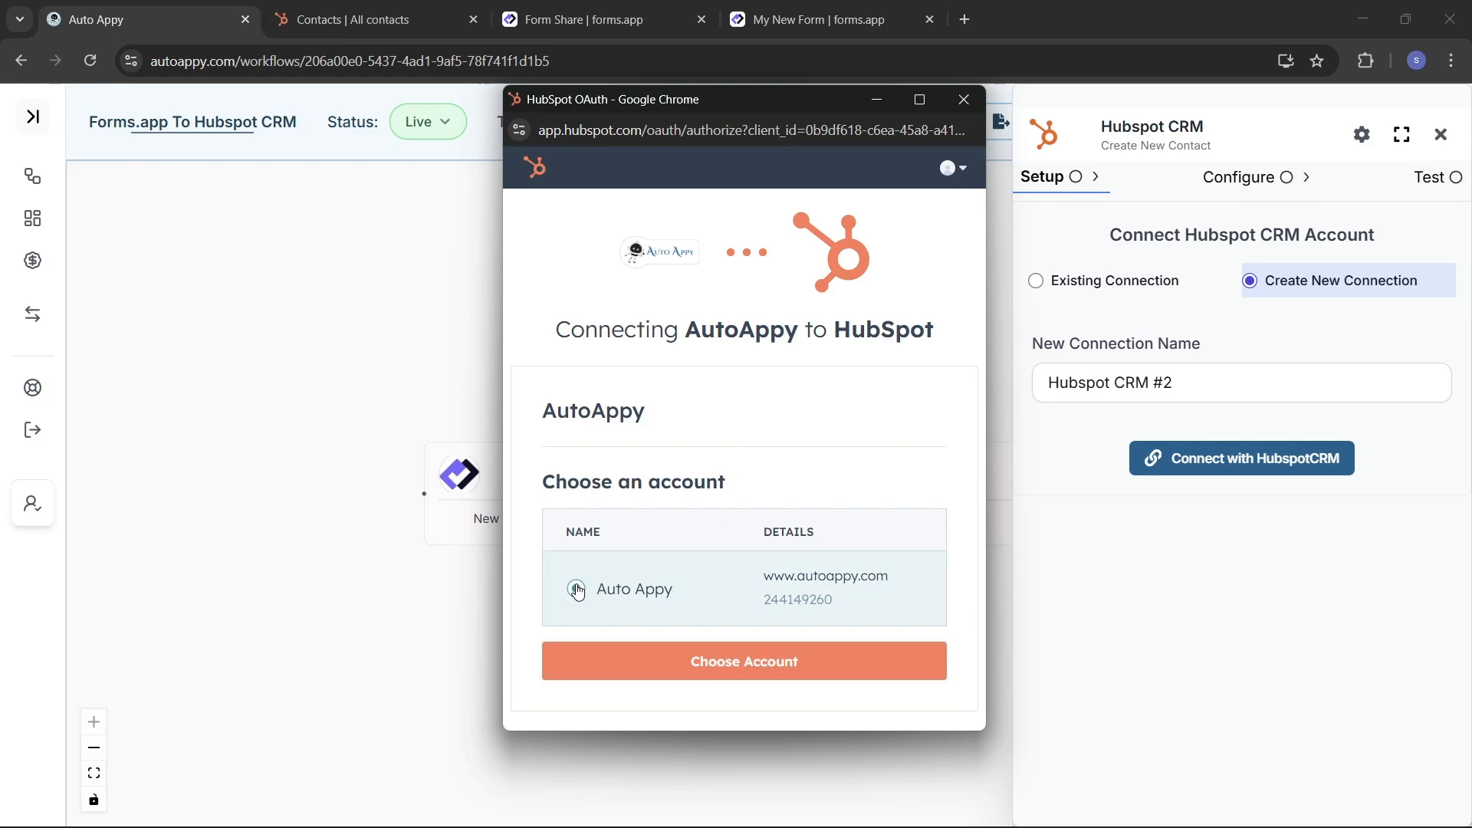
click(730, 663)
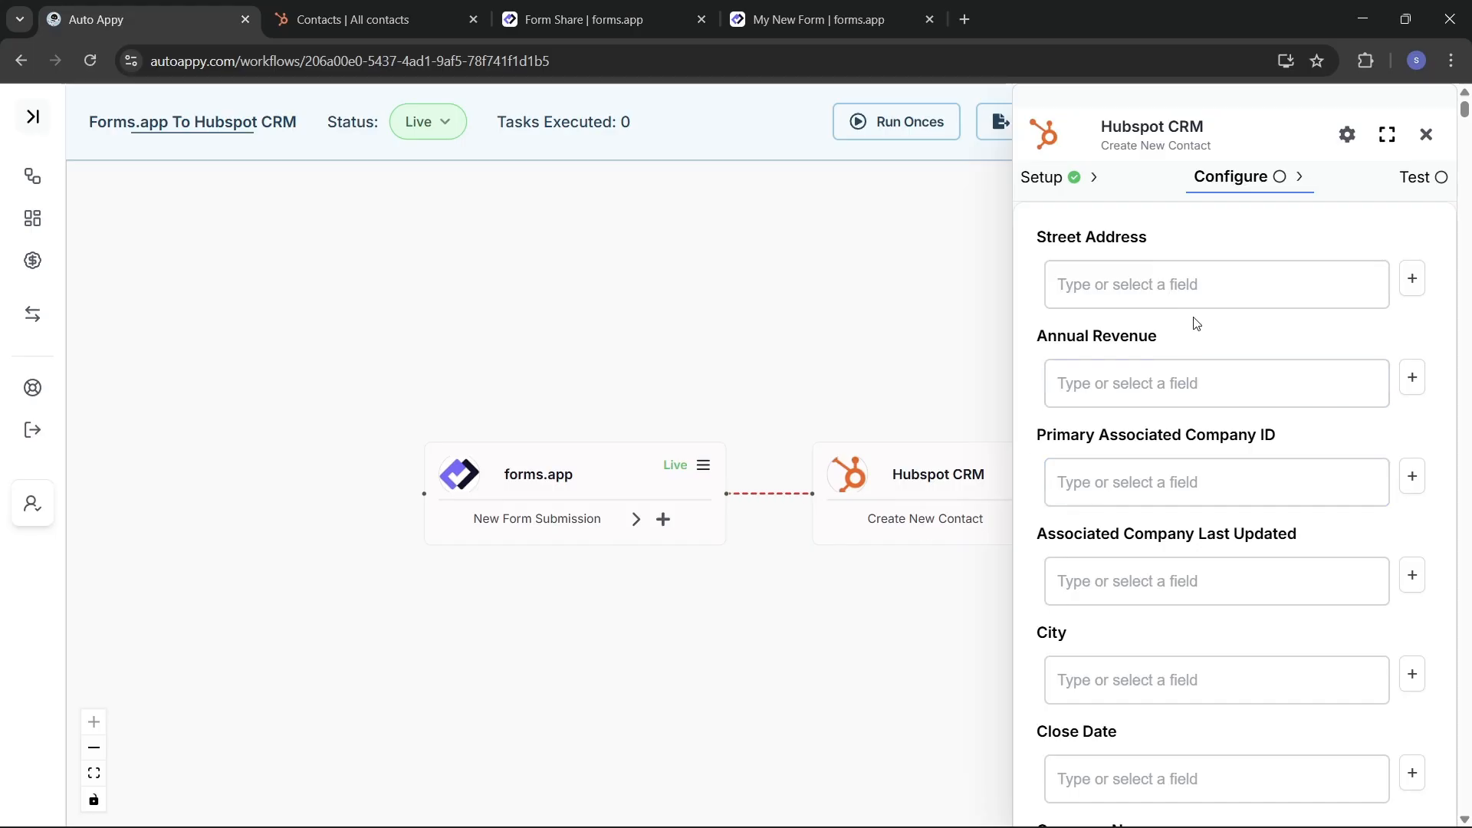
Step: Use the browser's find bar to search 'First Name' and scroll to that contact field
scroll(1201, 299, down, 1)
scroll(1202, 299, up, 1)
key(ctrl+f)
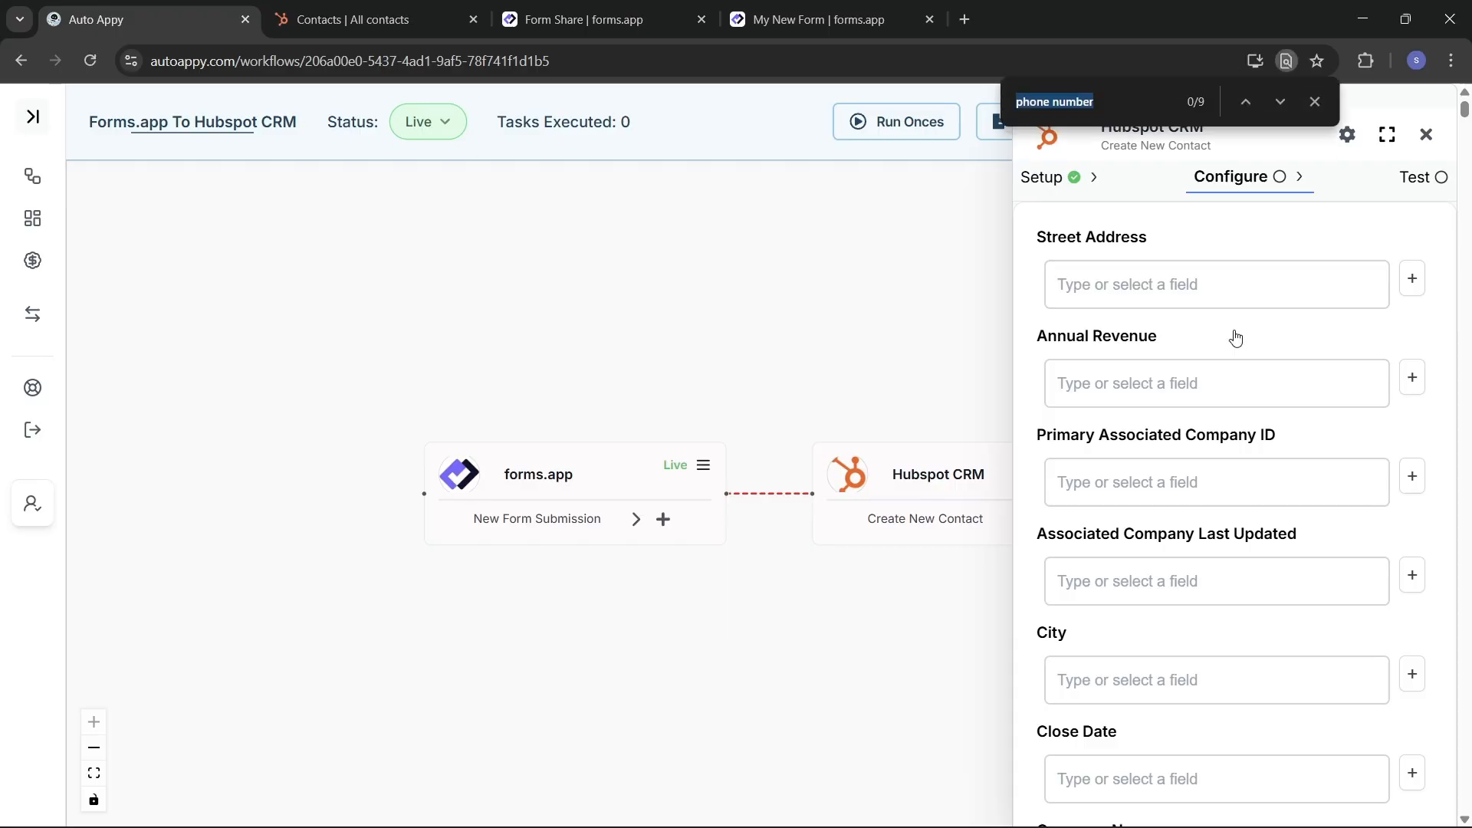
key(BackSpace)
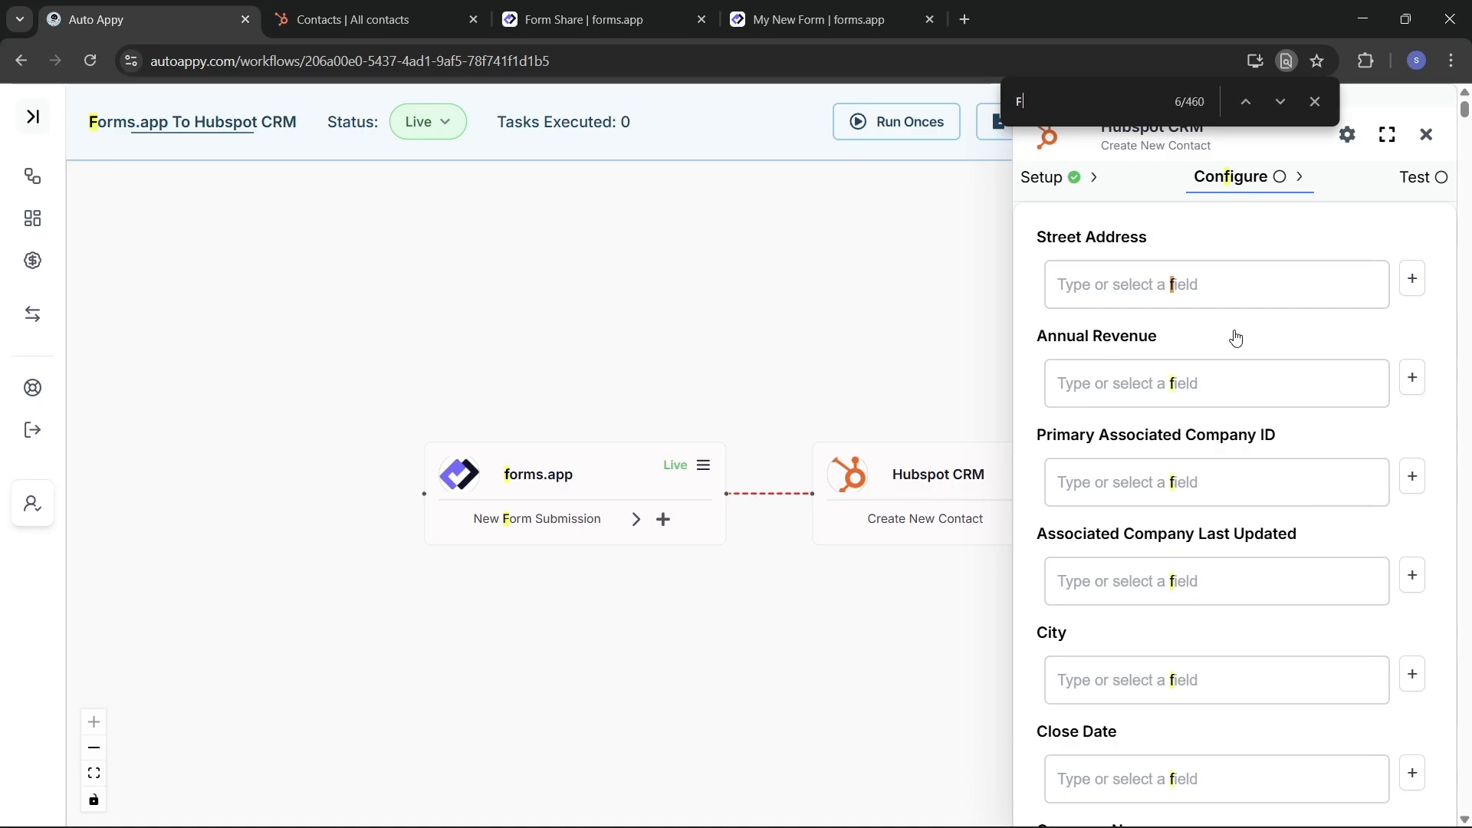
text(irst Nam)
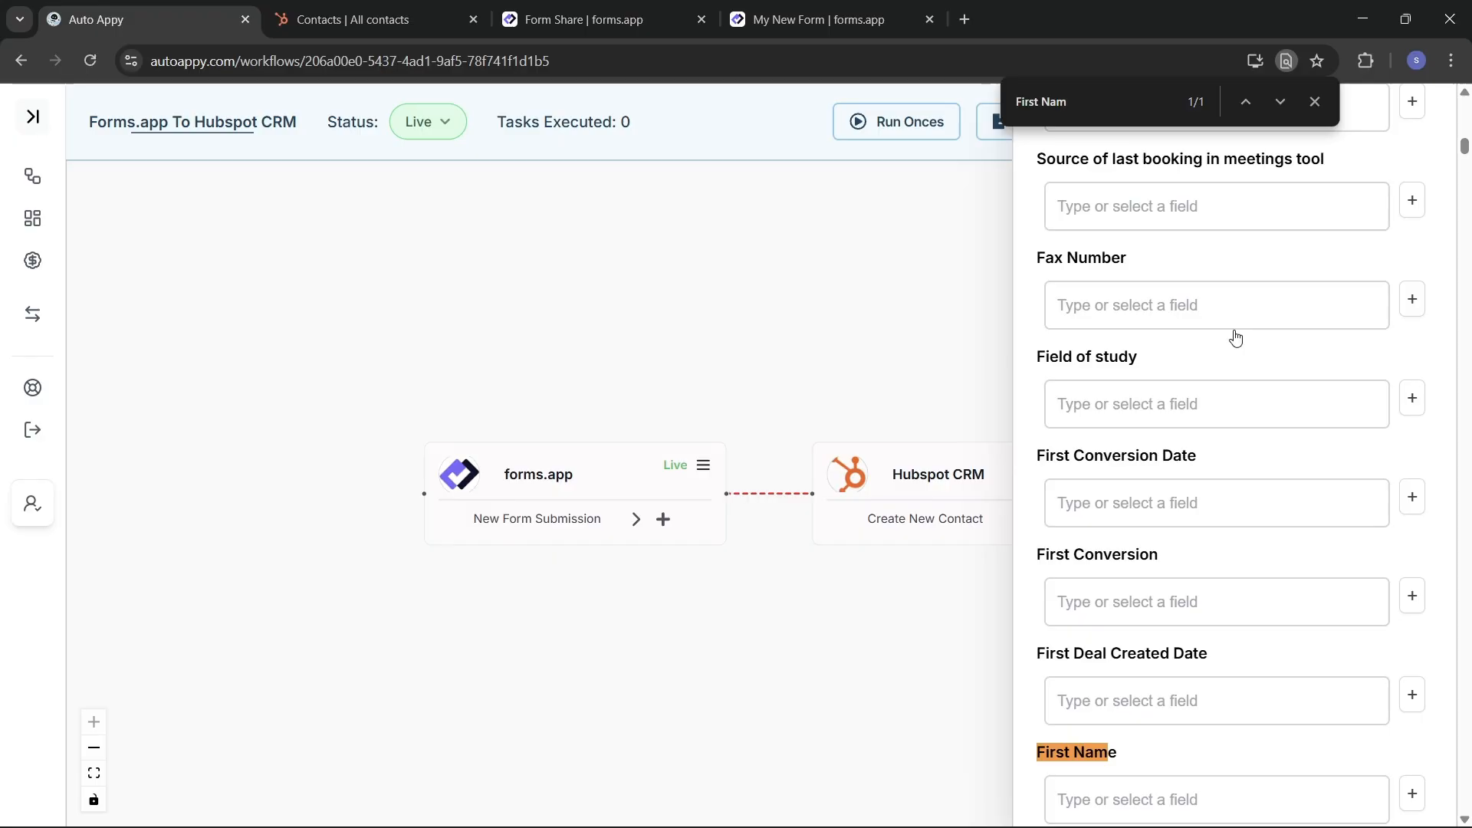
text(e)
scroll(1268, 416, down, 3)
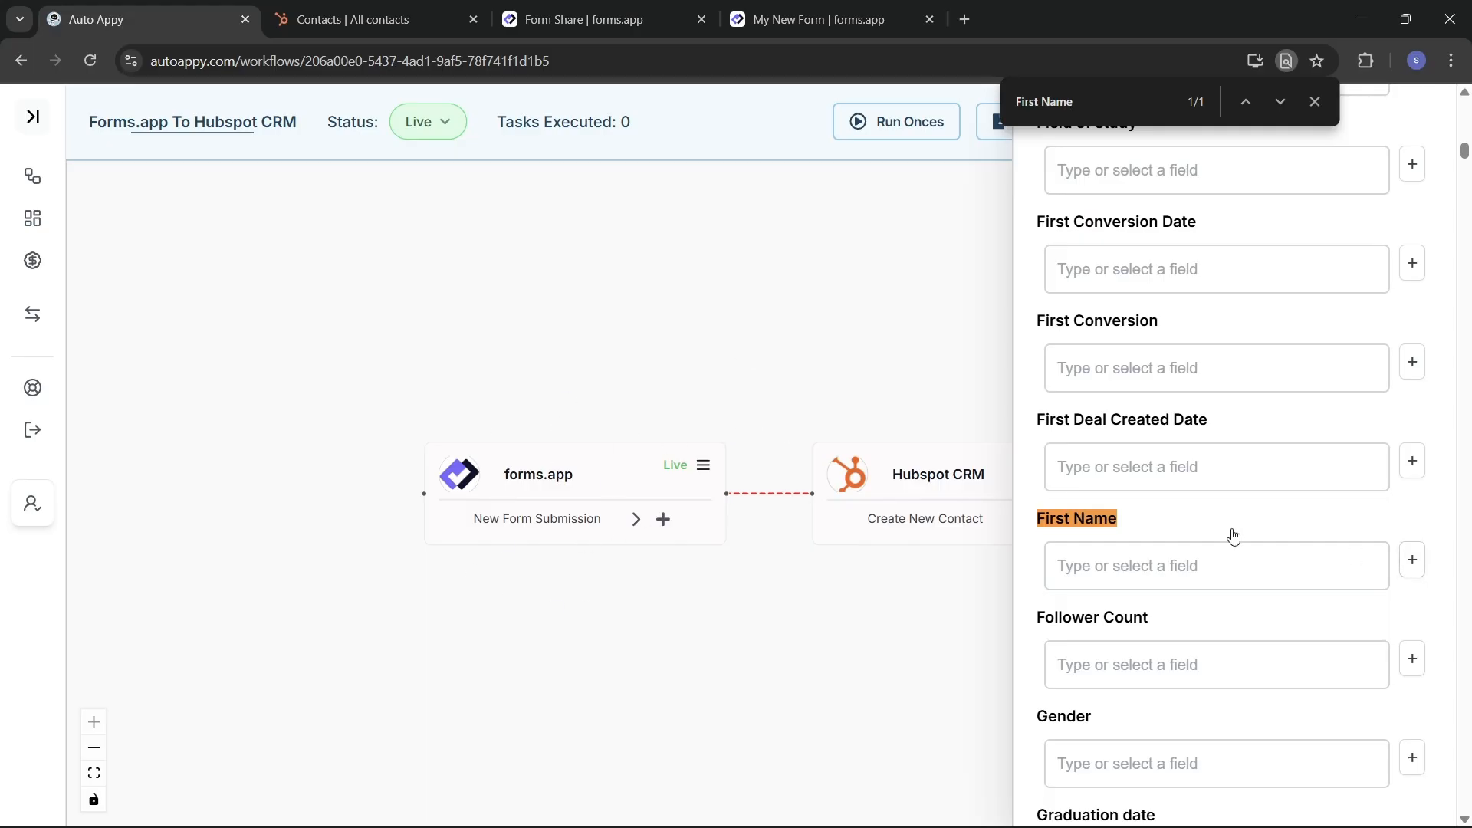
Step: Map the contact's First Name to the form's first-name answer from forms.app
click(1409, 563)
click(1131, 457)
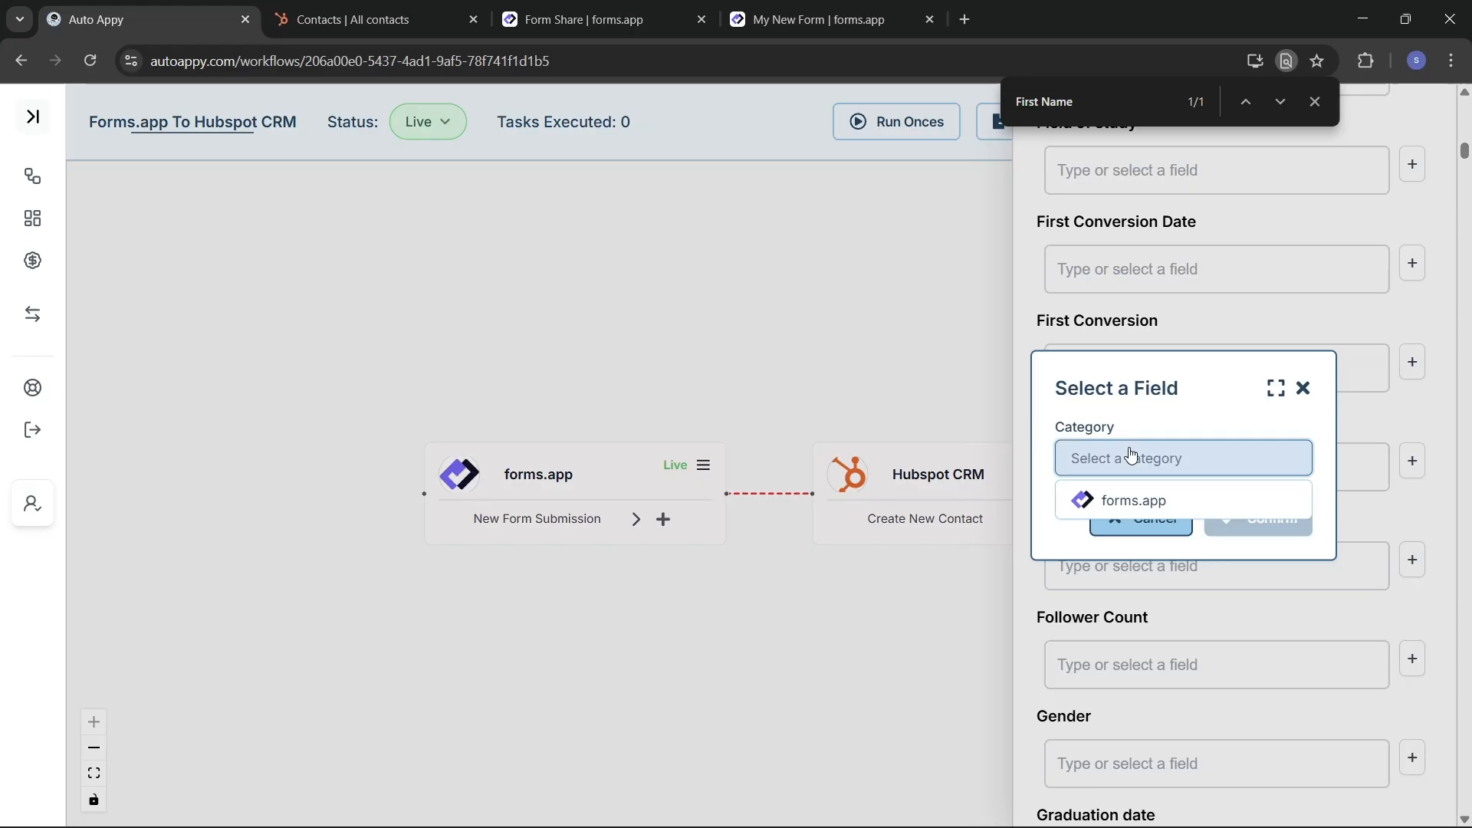
click(1179, 506)
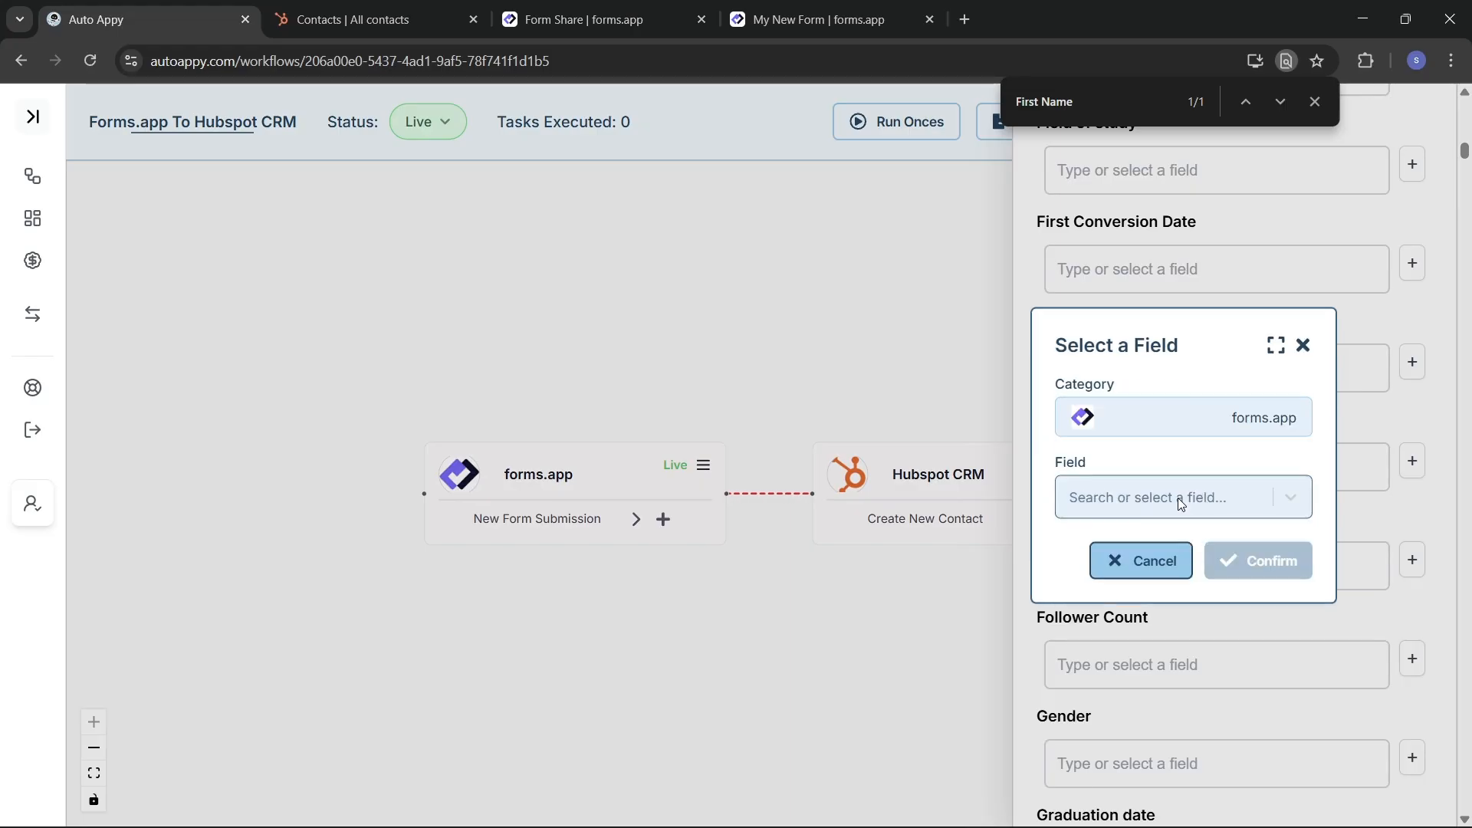
click(1120, 496)
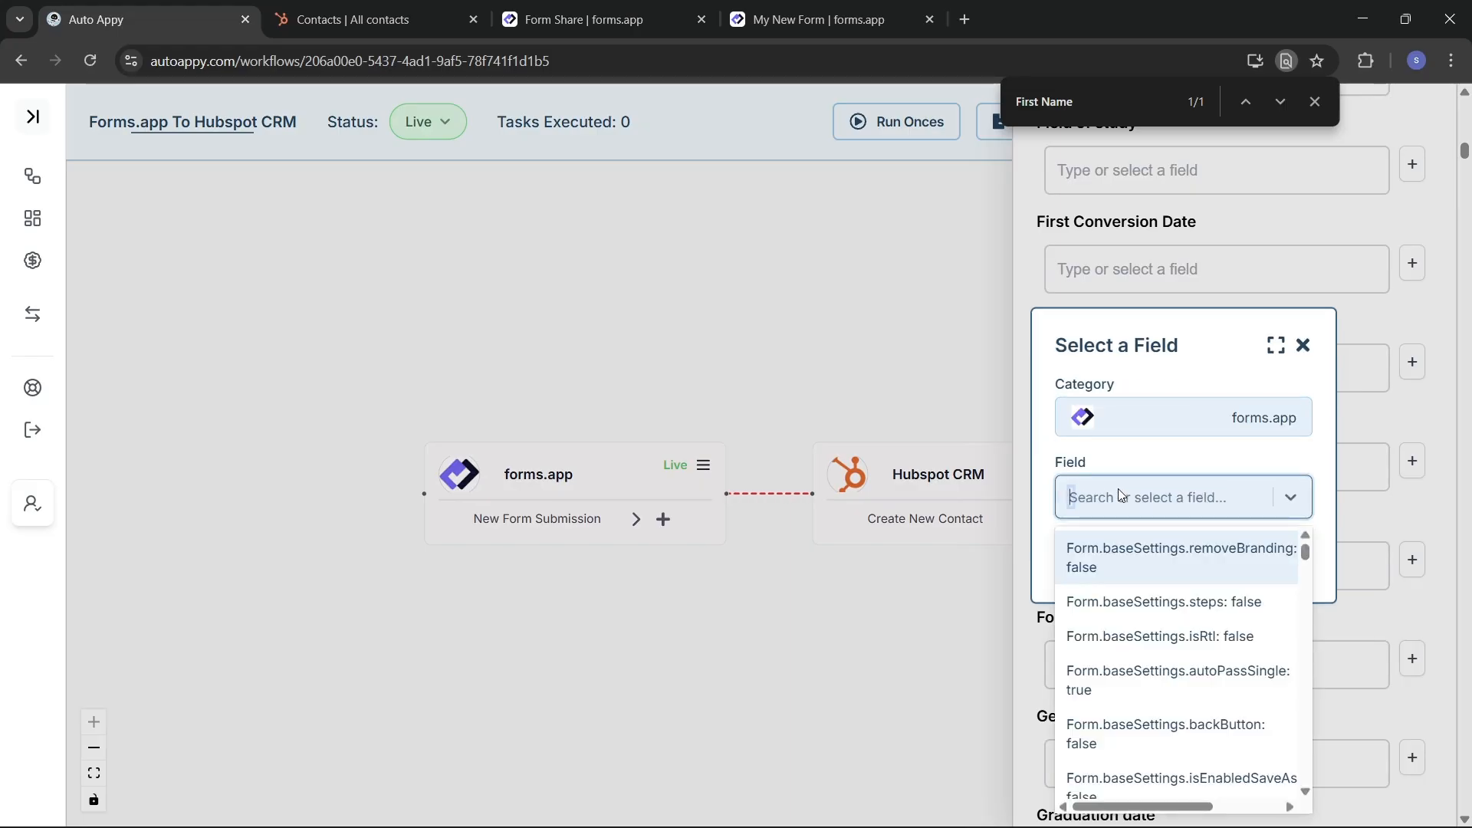
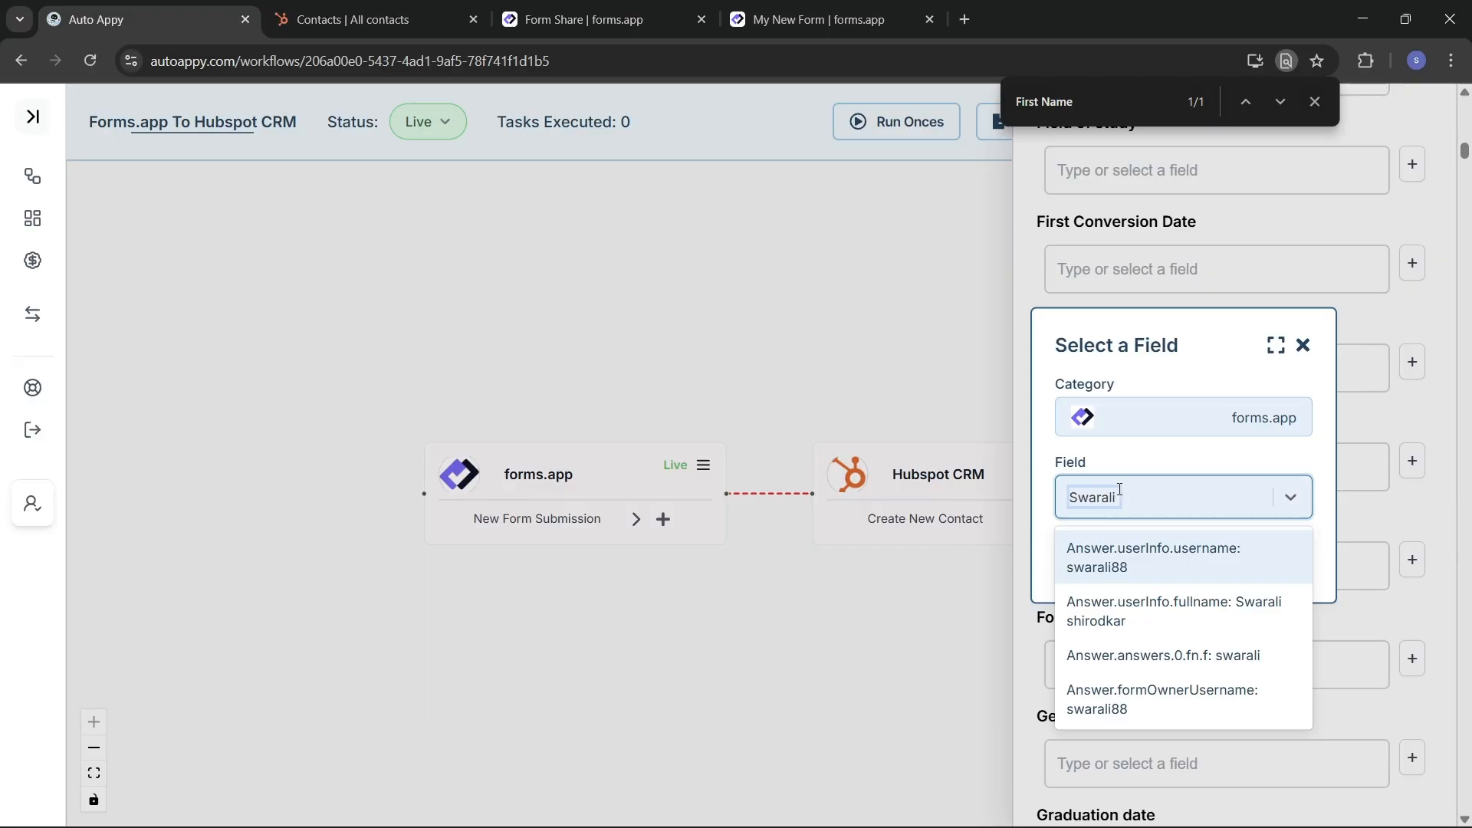
click(1214, 662)
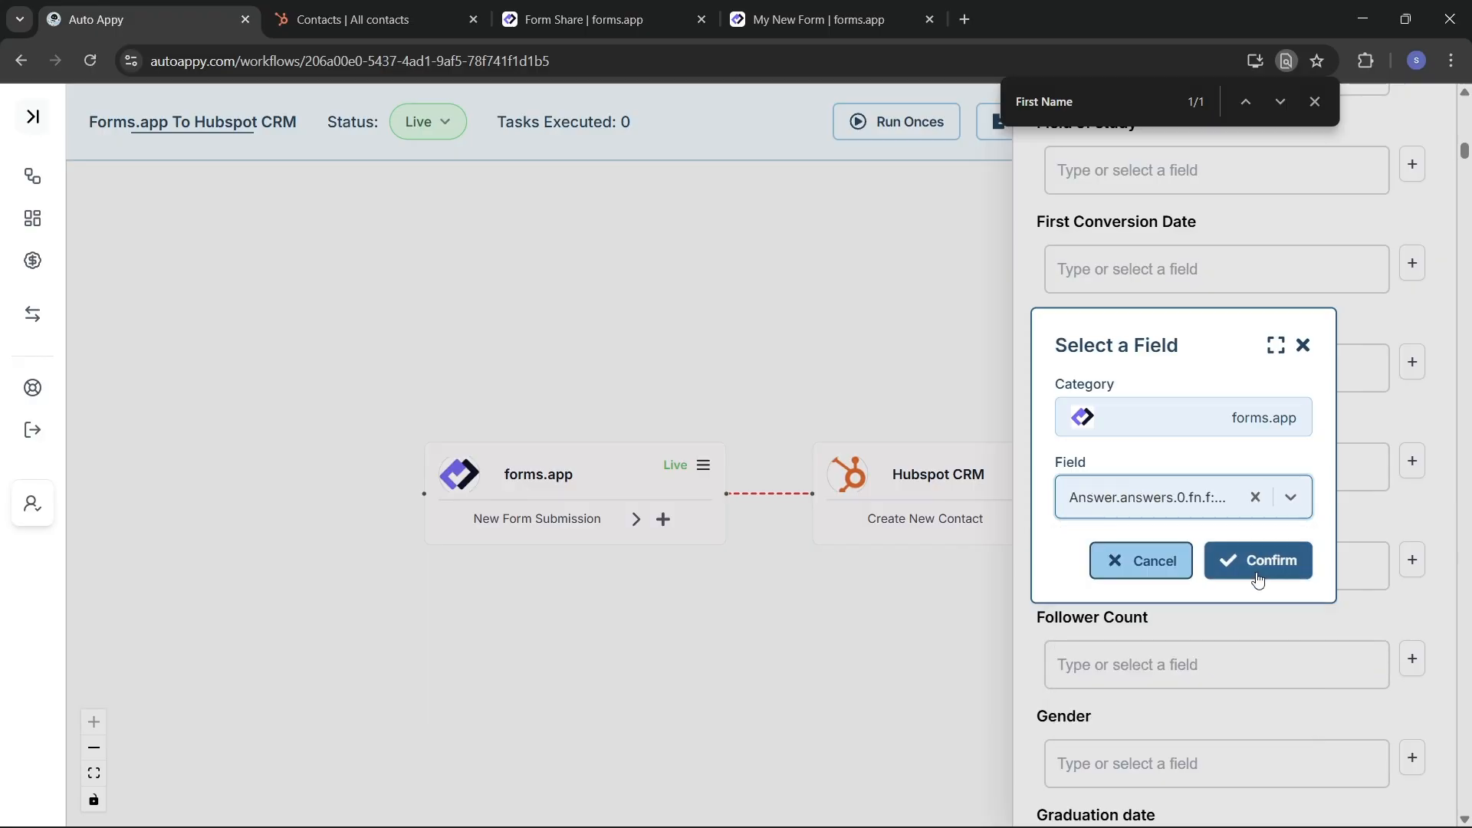
click(1261, 562)
Step: Find 'last name' and map Last Name to the forms.app Answer.userInfo.fullname value
click(1111, 114)
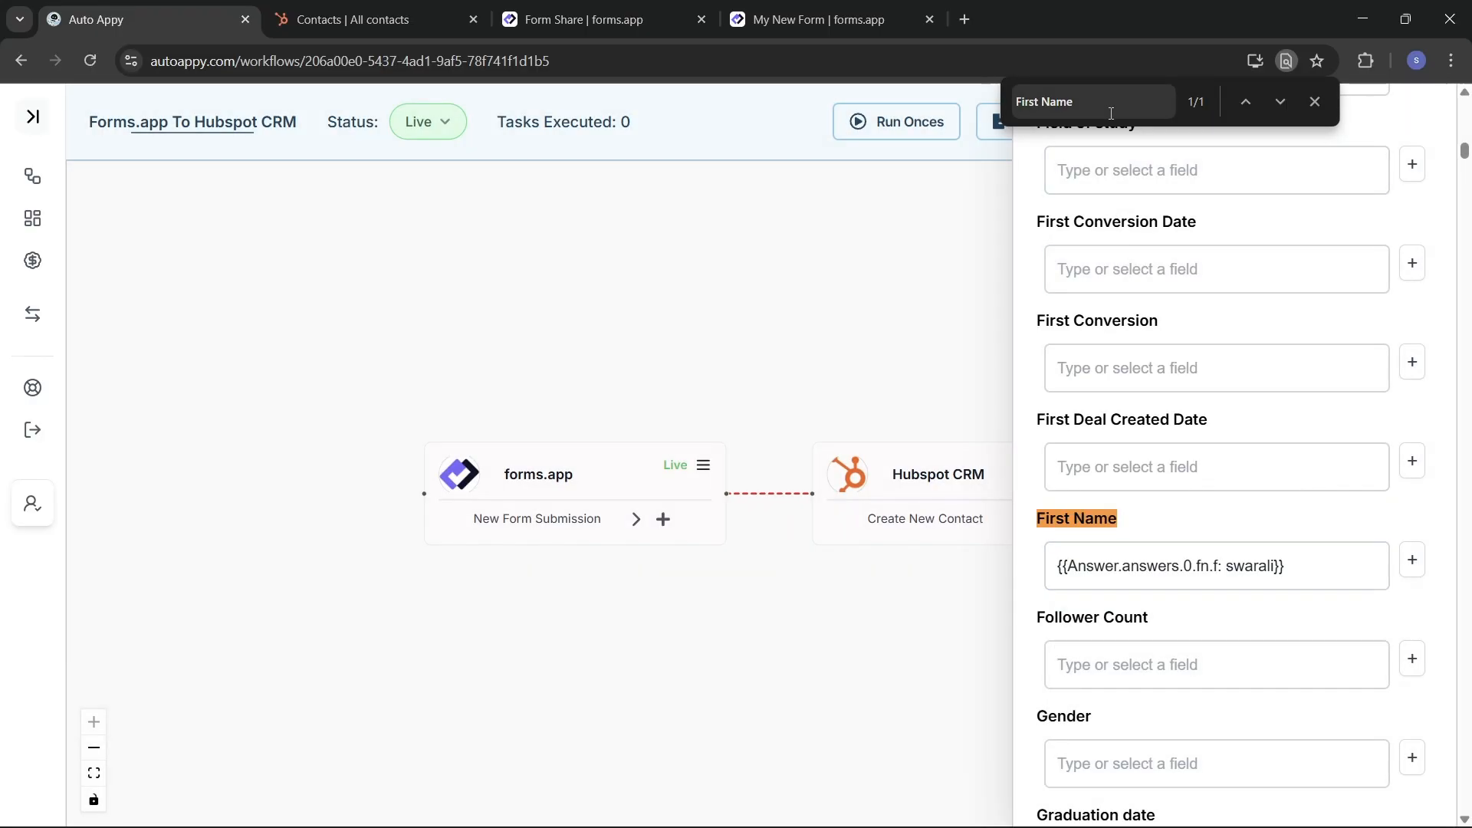
key(BackSpace)
key(BackSpace)
key(BackSpace)
key(BackSpace)
key(BackSpace)
key(BackSpace)
key(BackSpace)
key(BackSpace)
key(BackSpace)
key(BackSpace)
text(last)
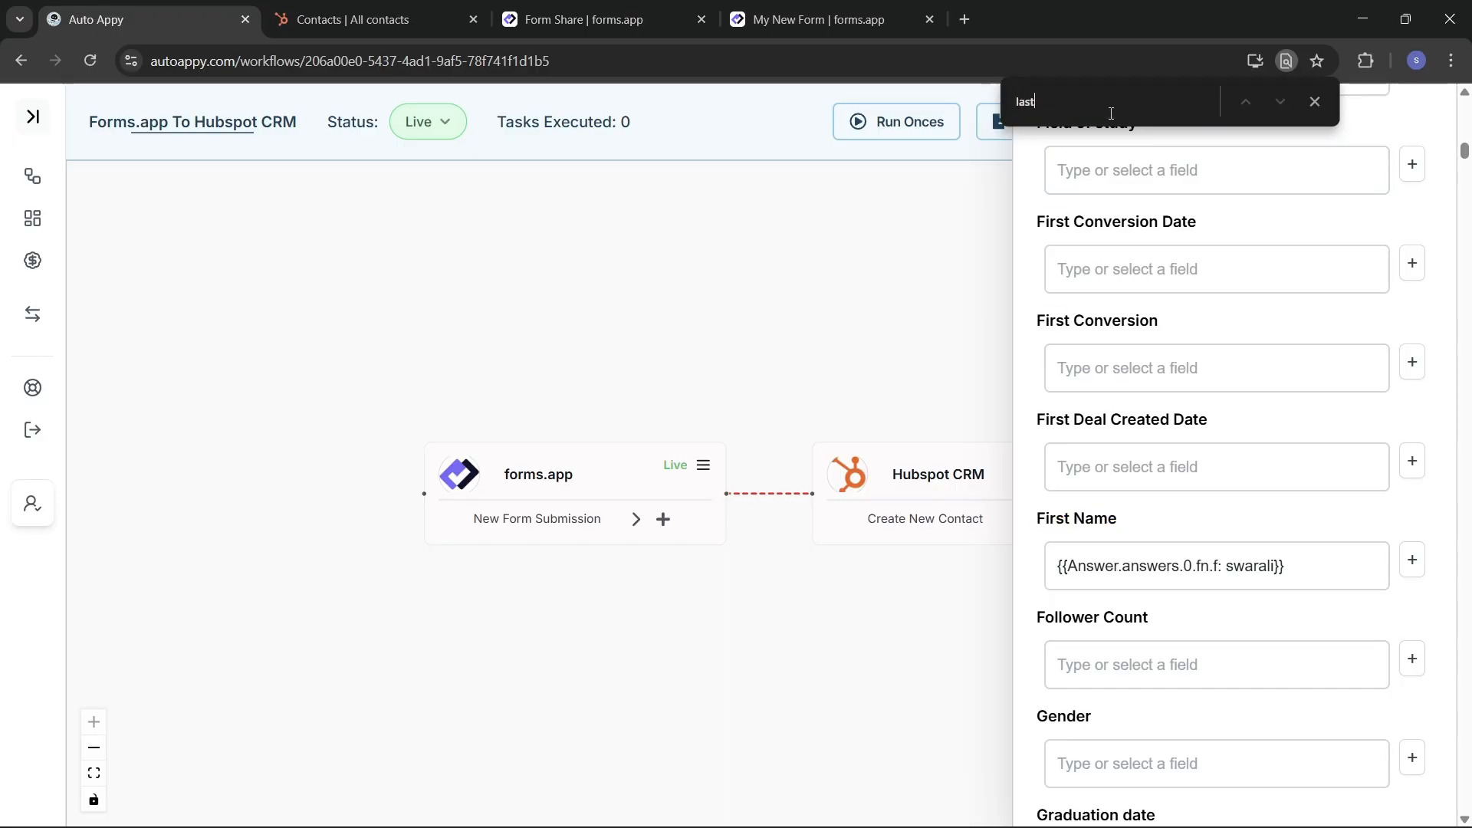
text( name)
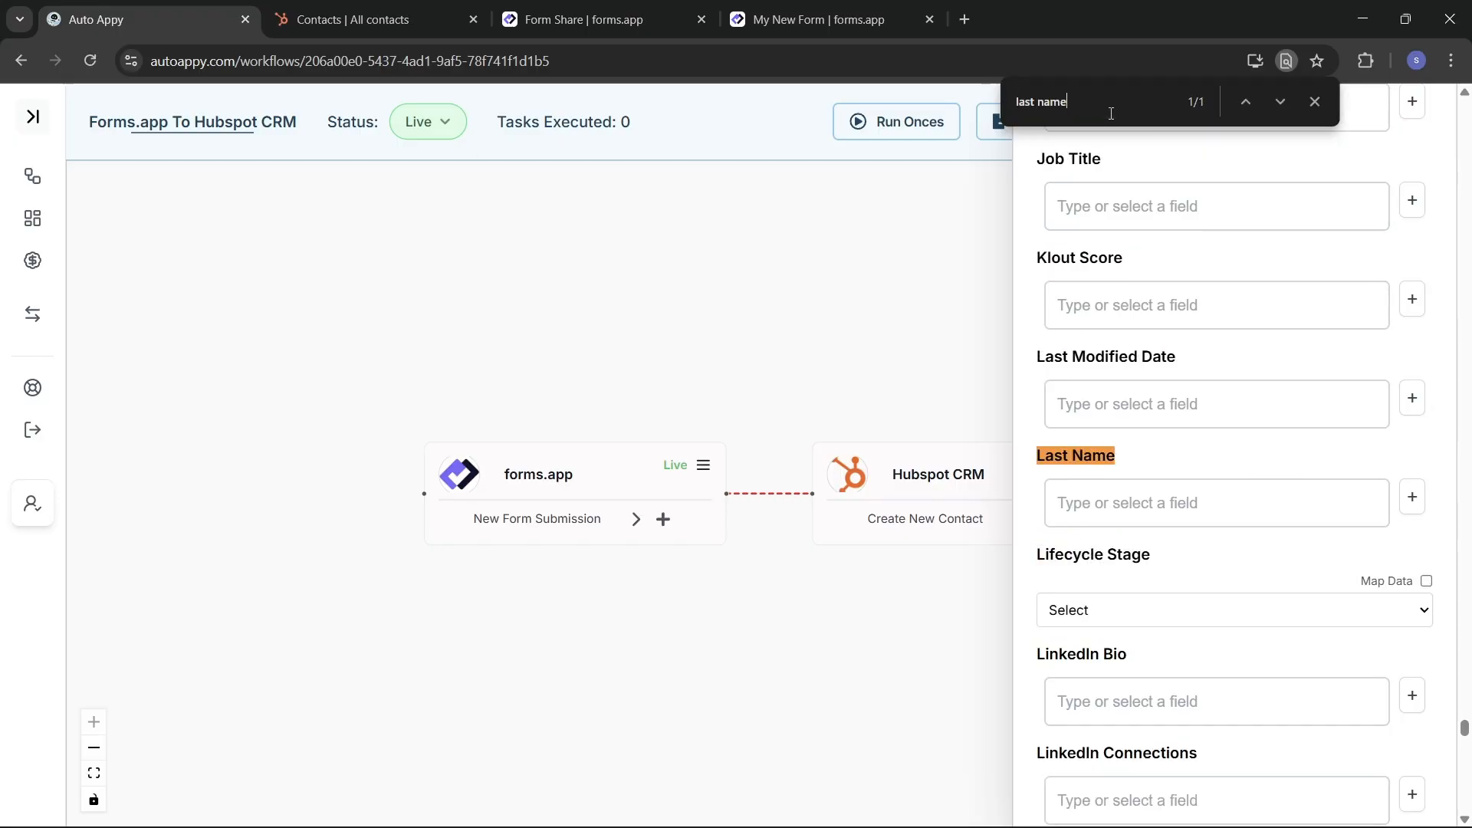
click(1412, 498)
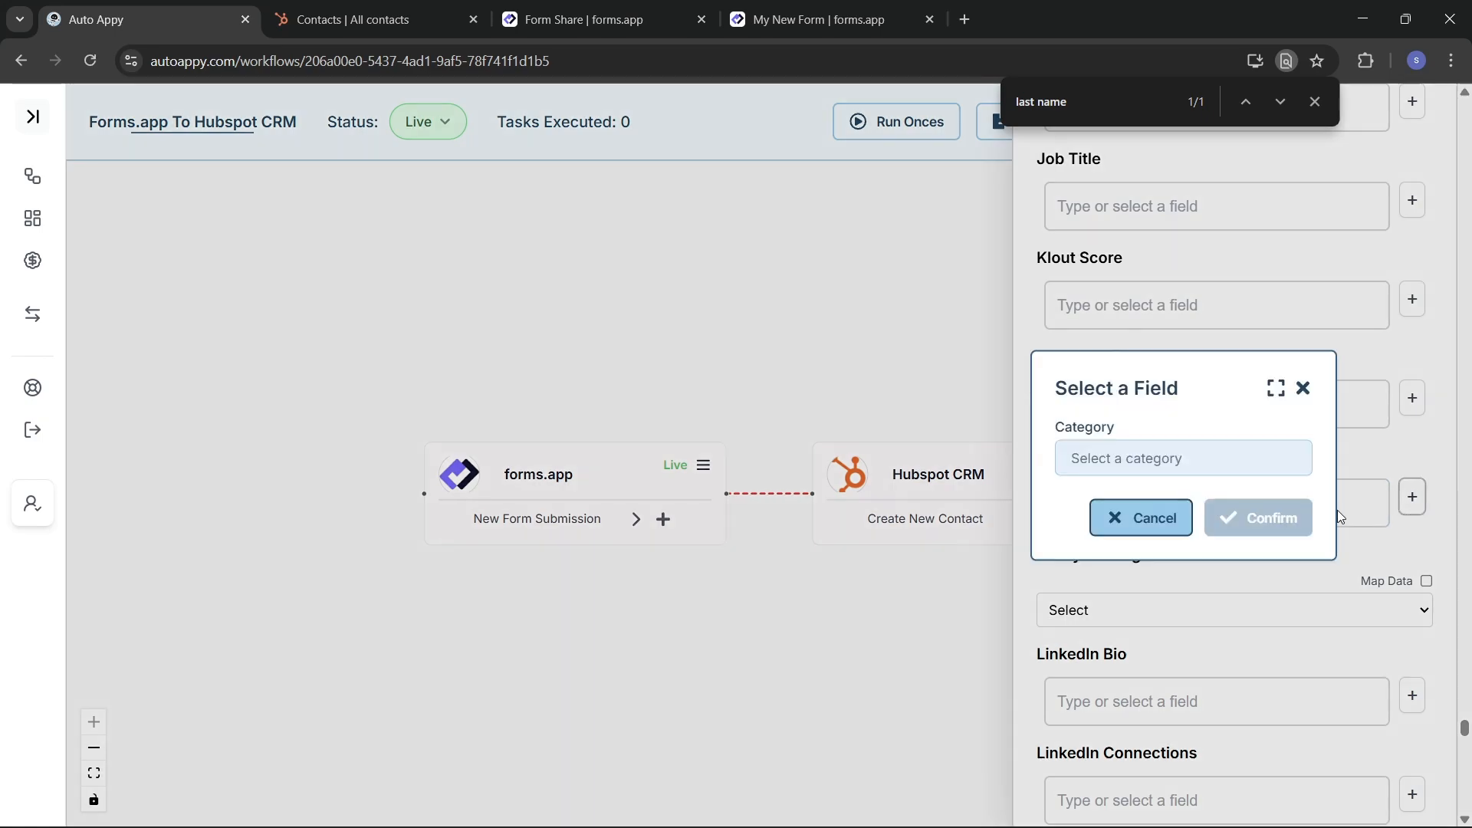
click(1252, 460)
click(1143, 506)
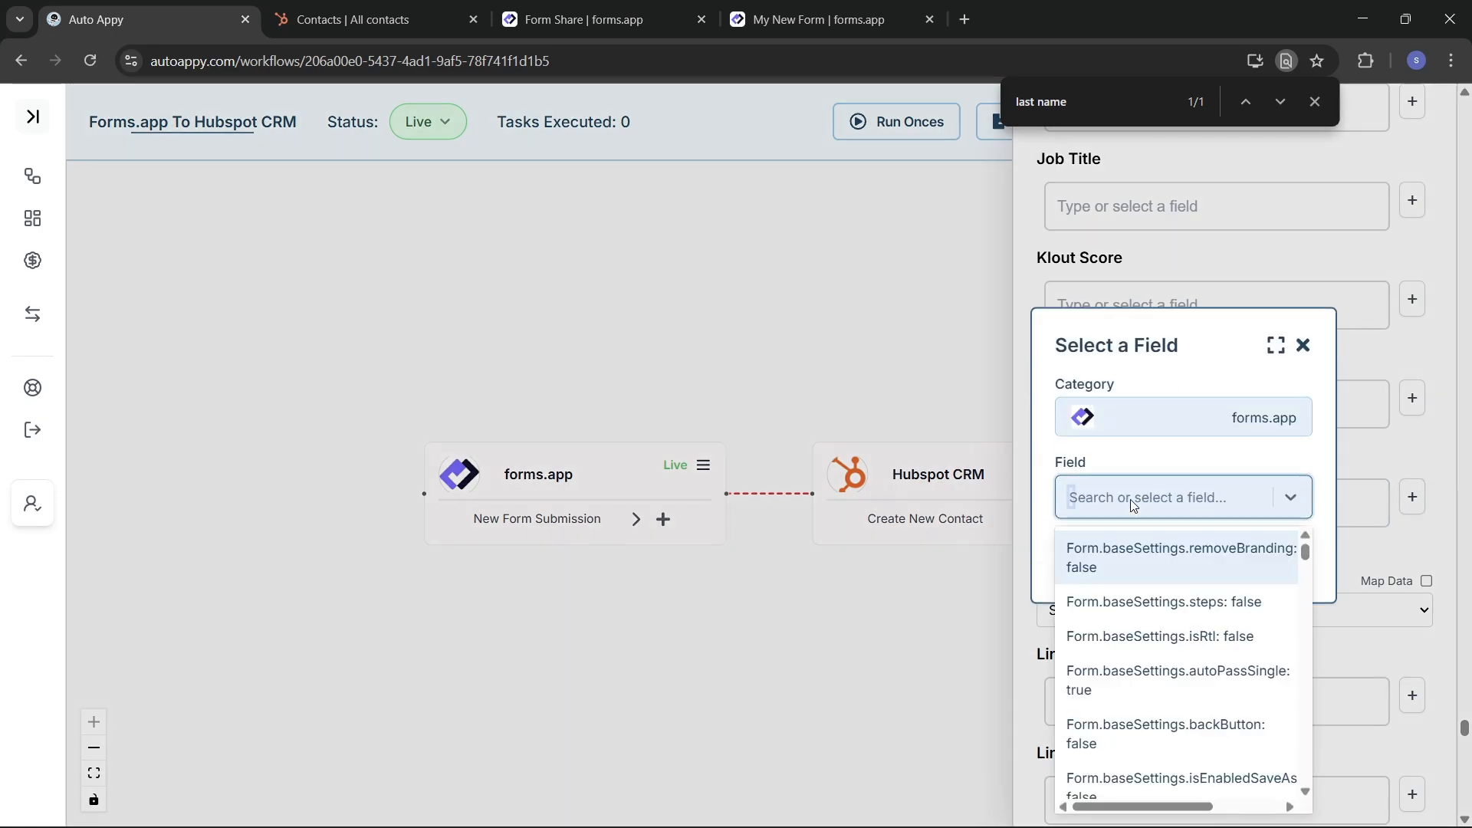
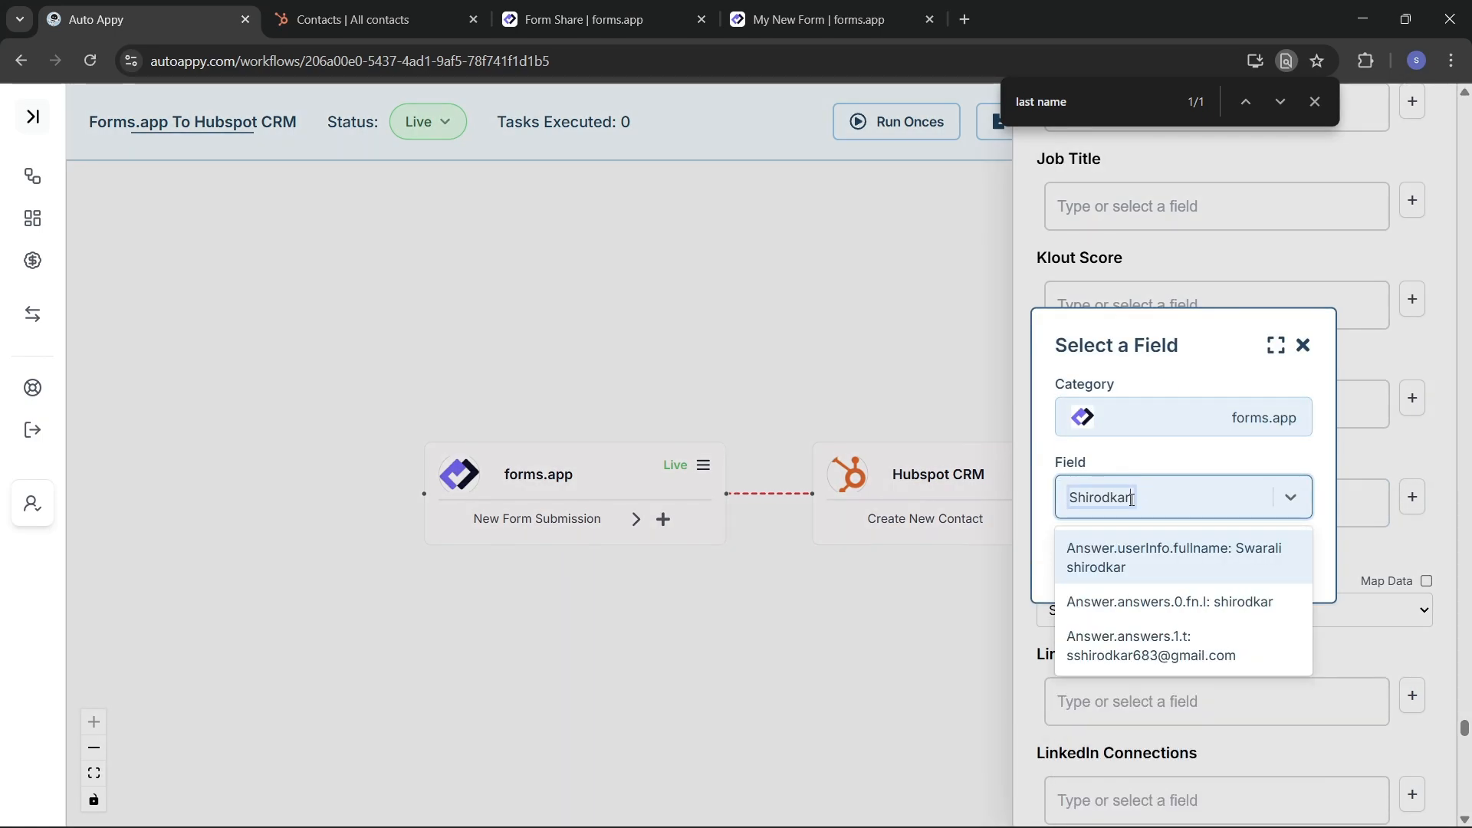
click(1193, 566)
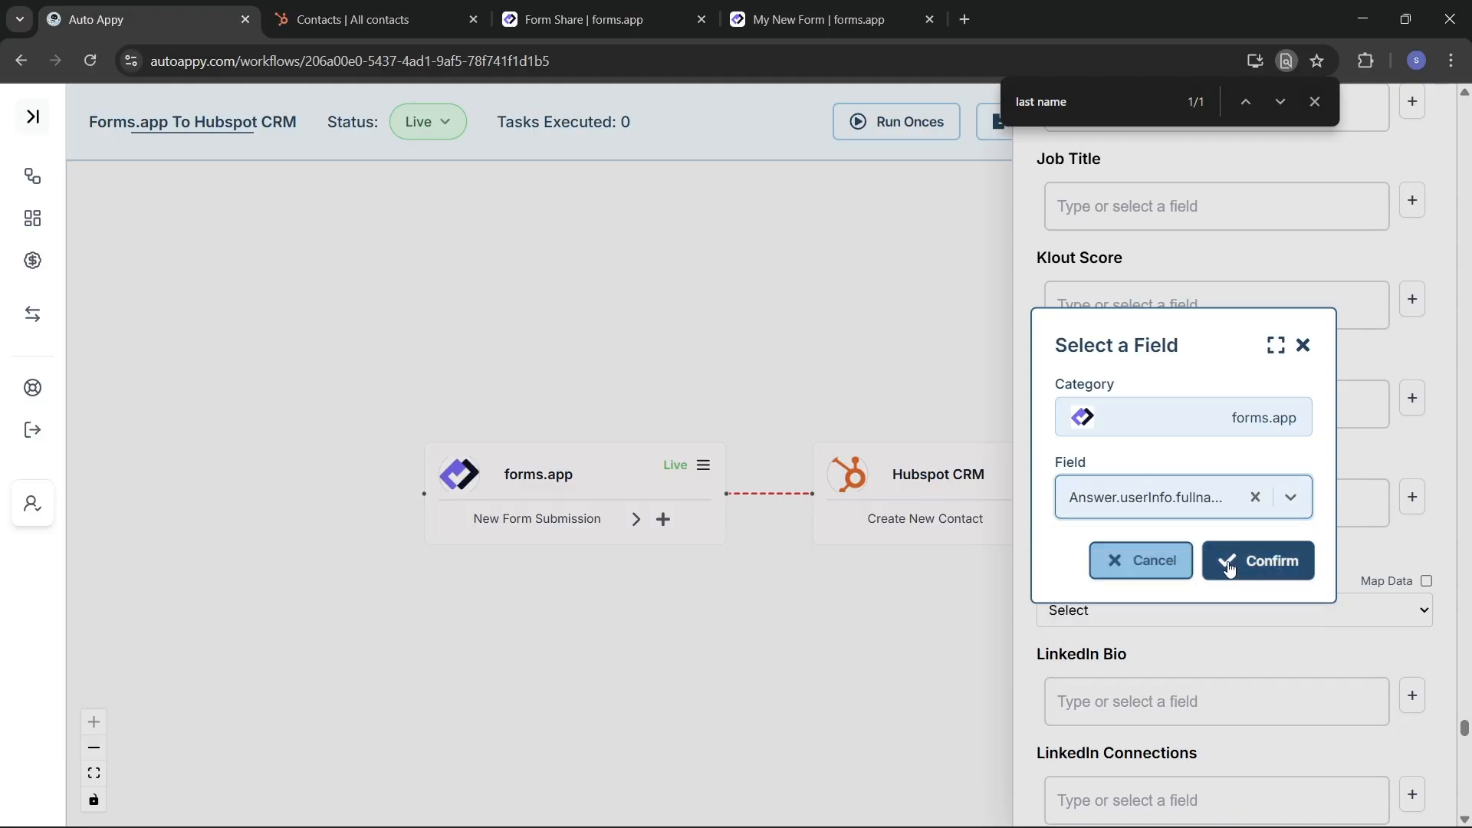
click(1237, 570)
click(1127, 92)
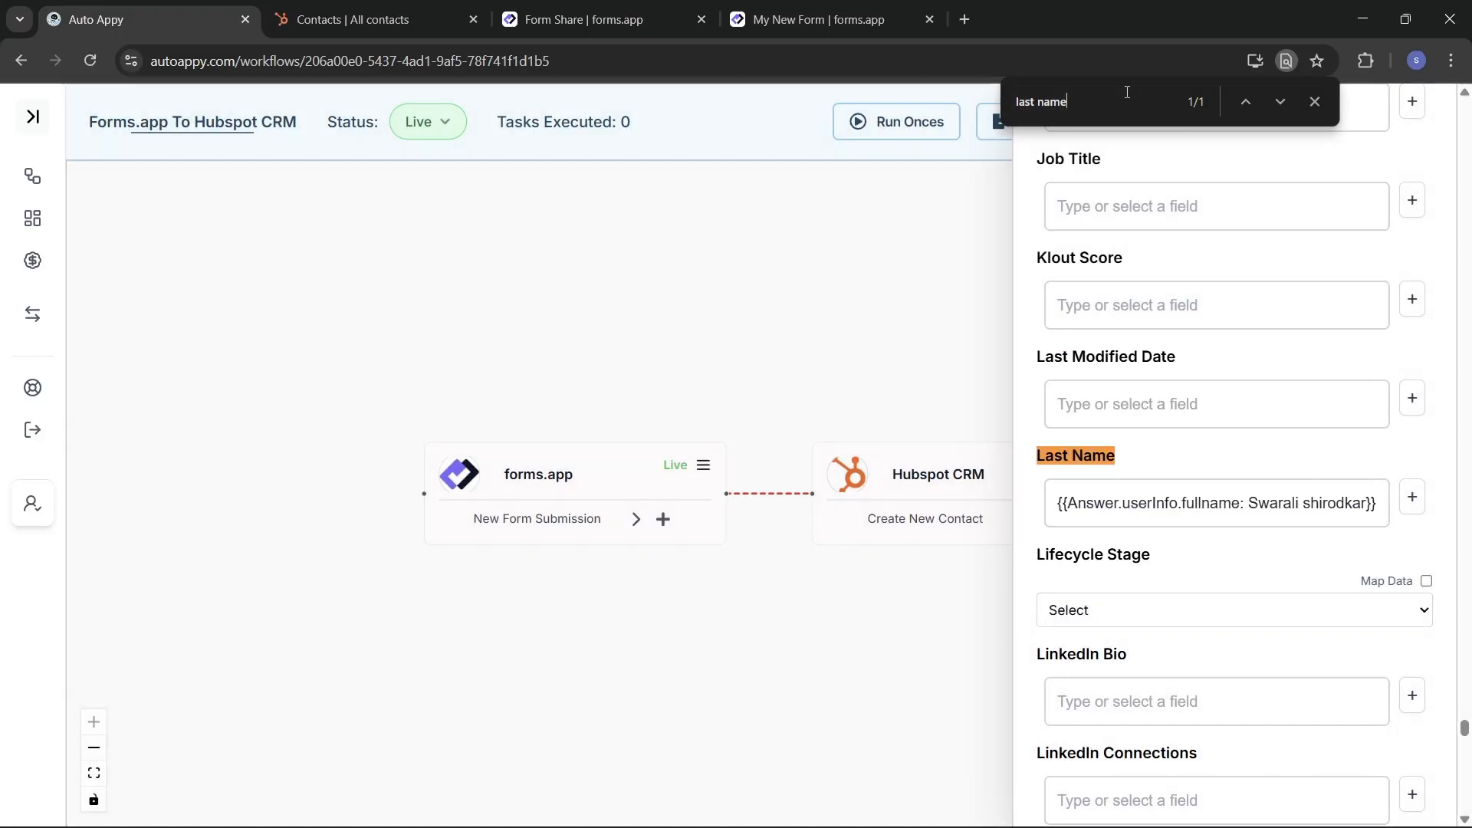
key(BackSpace)
key(BackSpace)
key(BackSpace)
key(BackSpace)
key(BackSpace)
key(BackSpace)
key(BackSpace)
key(BackSpace)
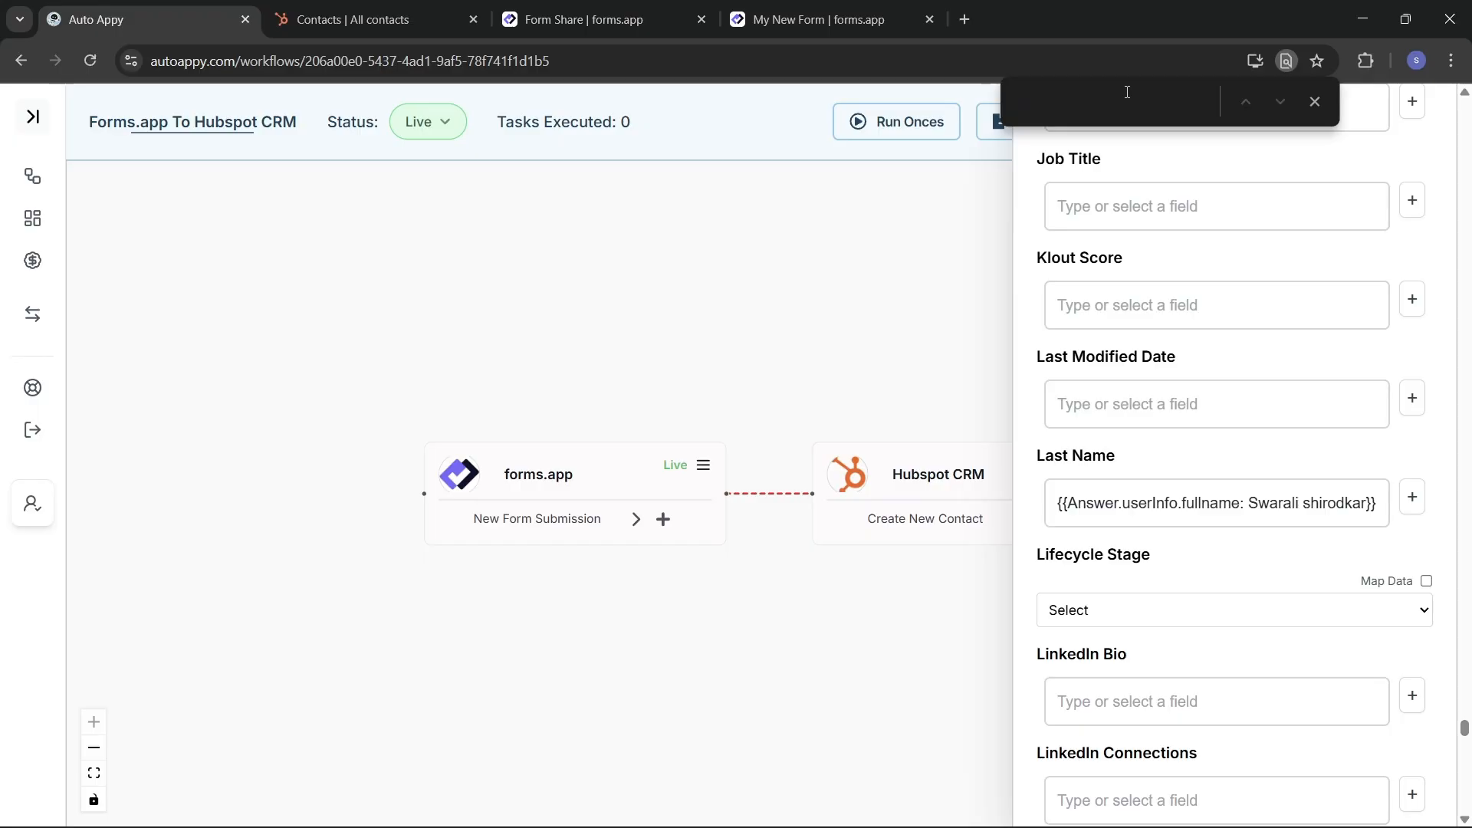
Step: Find the Email field and map it to the forms.app Answer.answers.1.t email answer
text(Email)
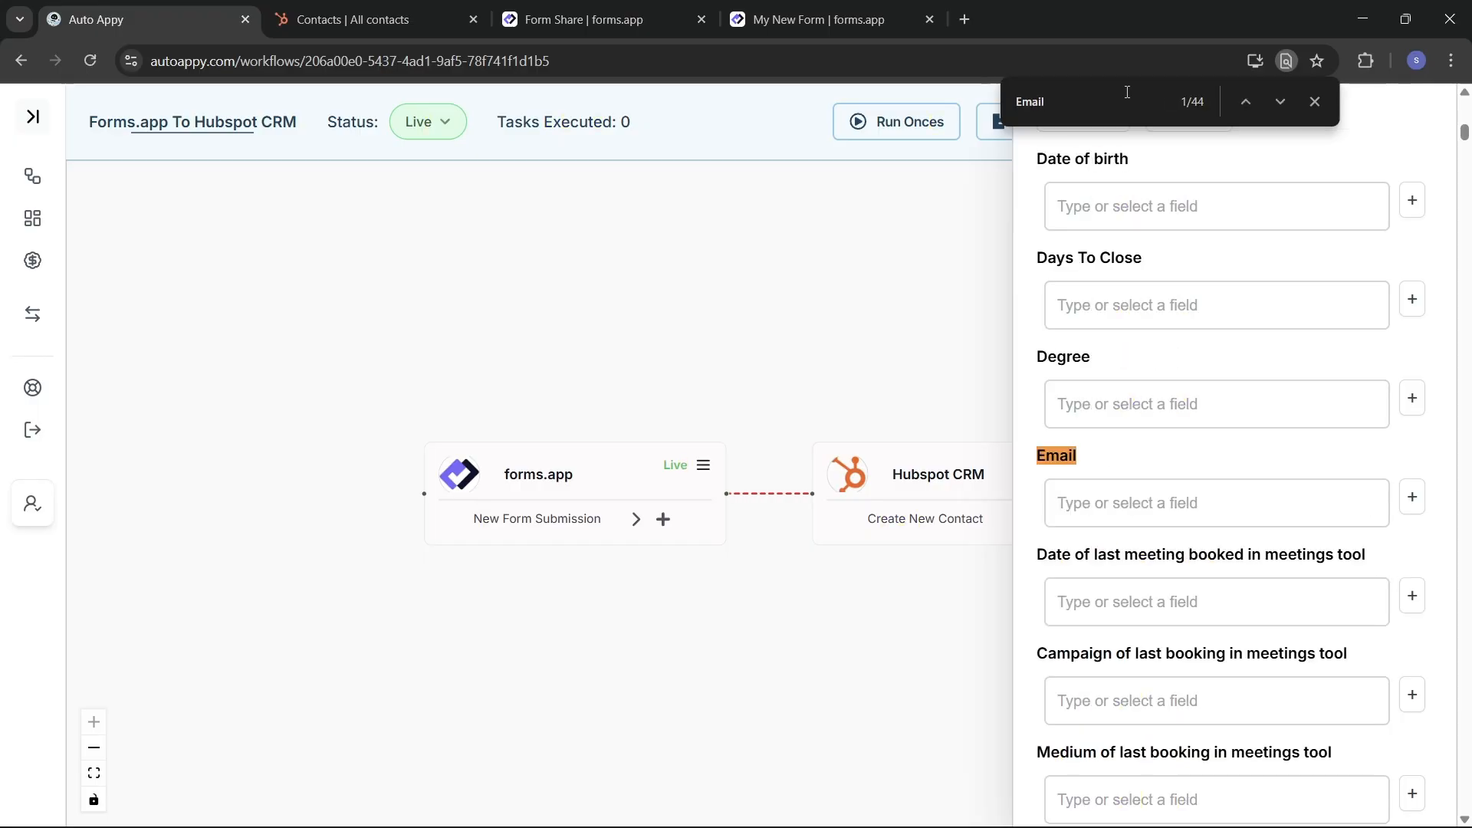
click(1412, 497)
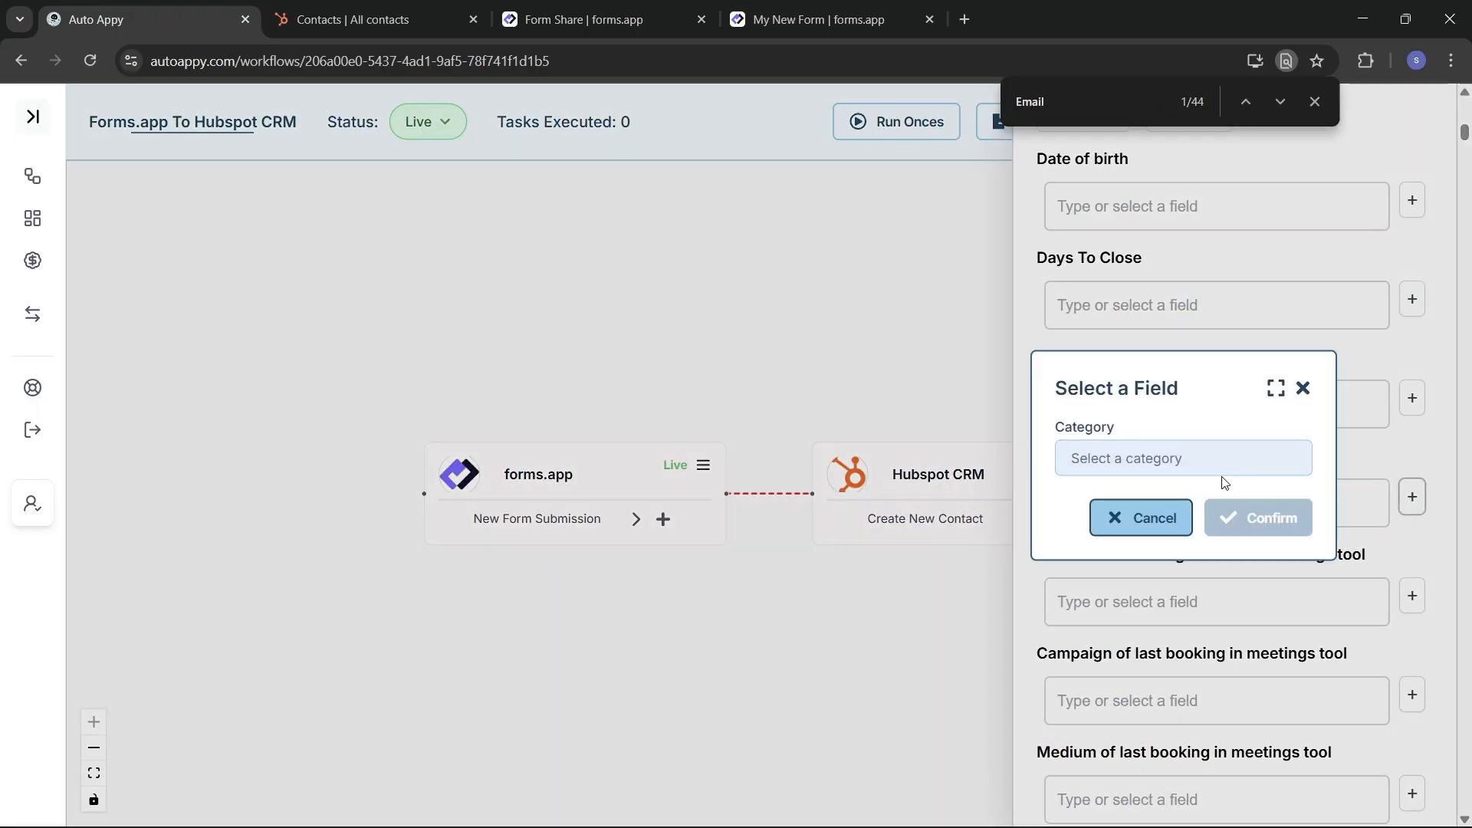
click(1204, 468)
click(1181, 494)
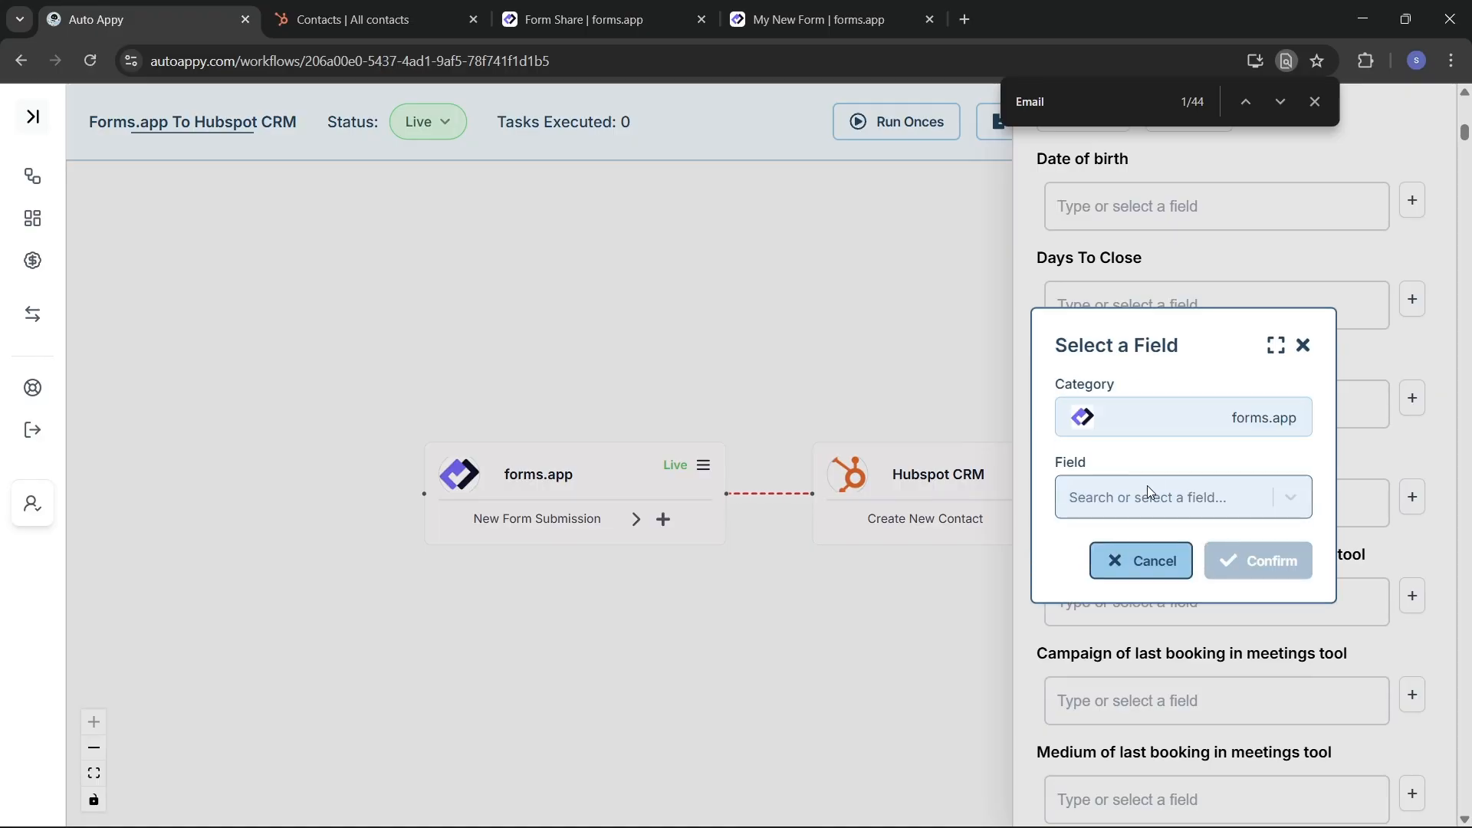
click(1148, 491)
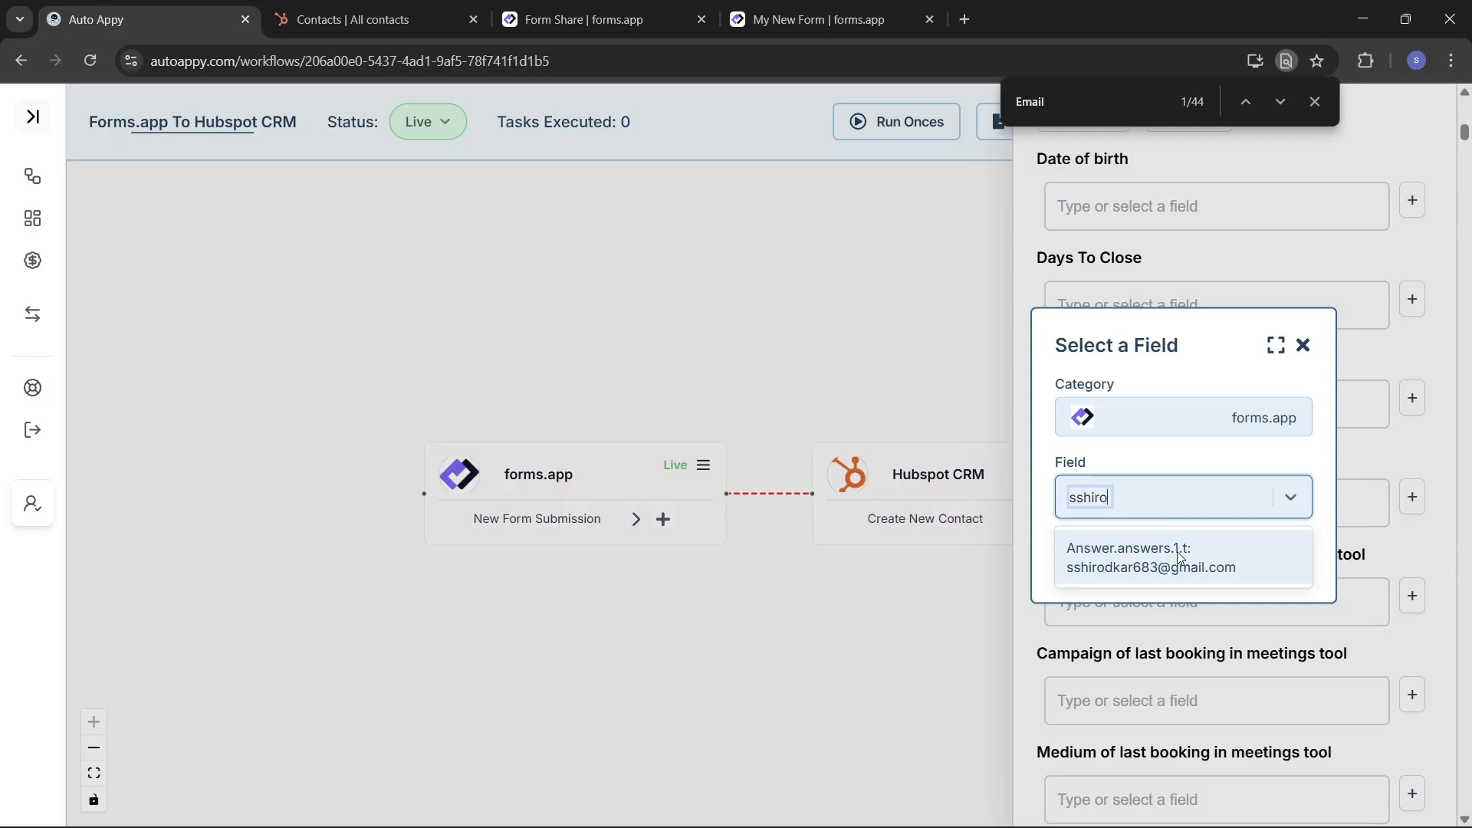
click(1176, 550)
click(1242, 560)
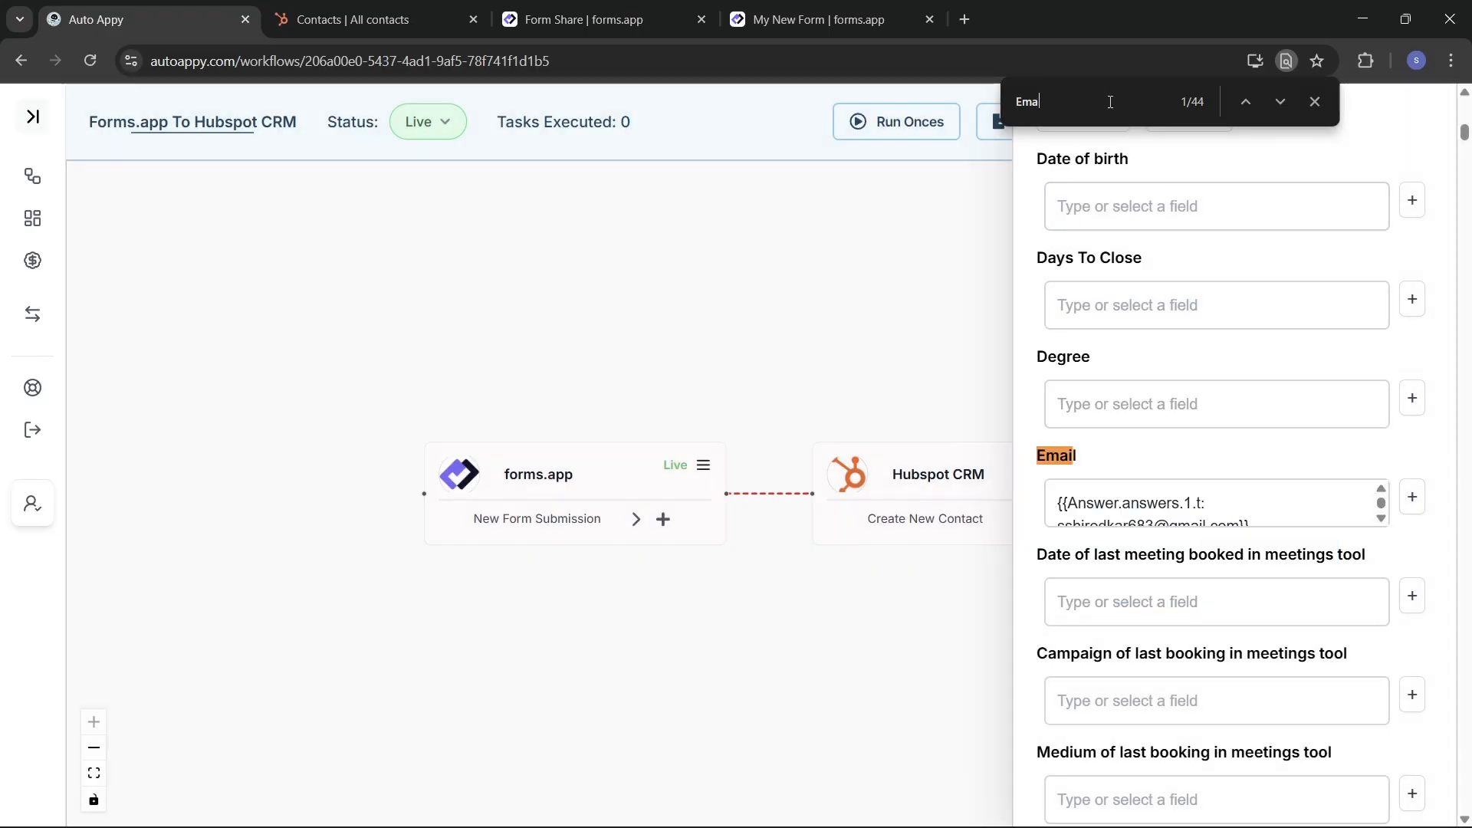
key(BackSpace)
key(BackSpace)
key(BackSpace)
text(Contact)
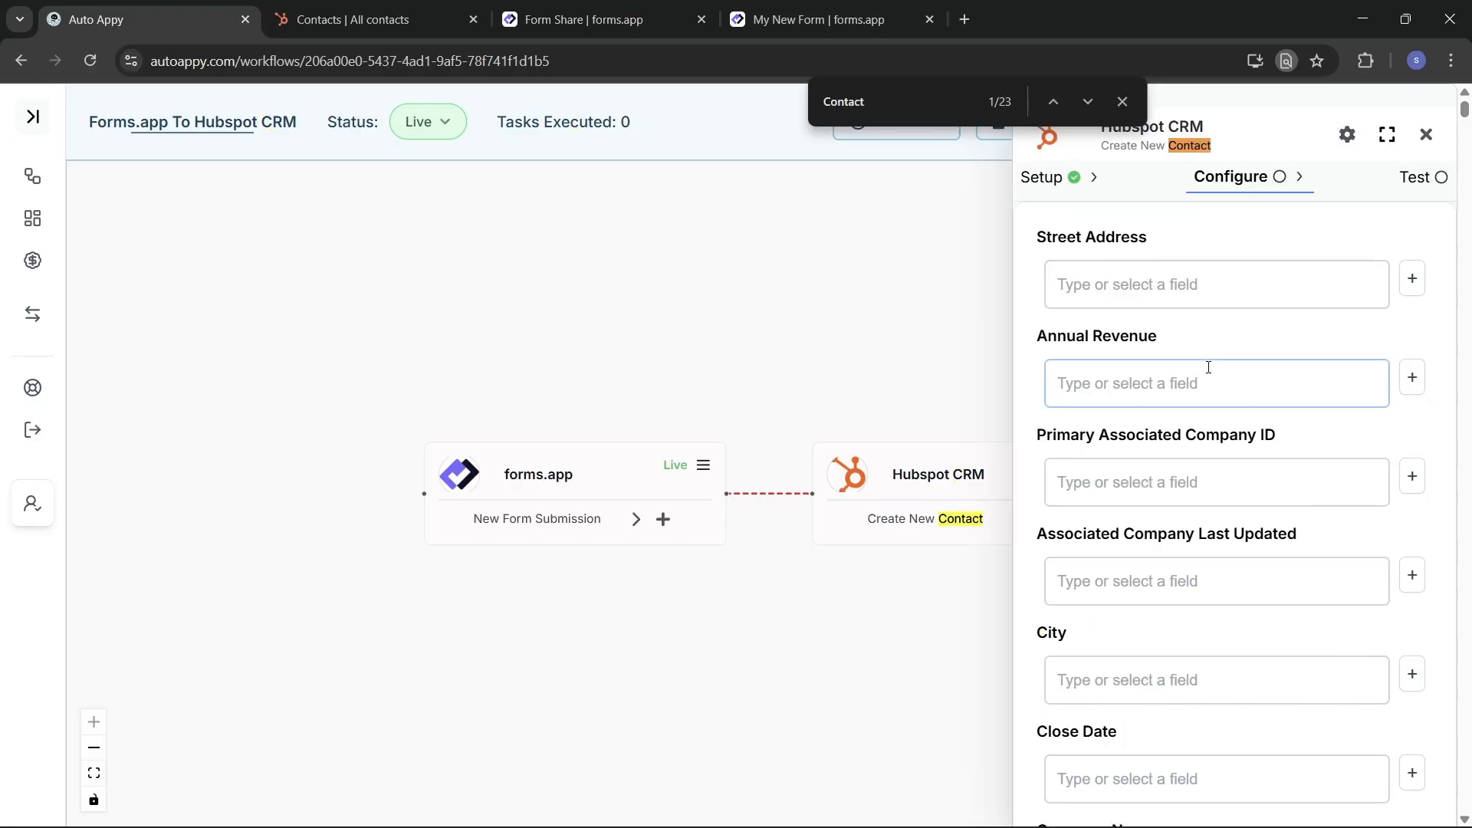
Step: Search 'phone' and step through the matches to the plain Phone Number field
key(BackSpace)
key(BackSpace)
key(BackSpace)
key(BackSpace)
key(BackSpace)
key(BackSpace)
text(phone)
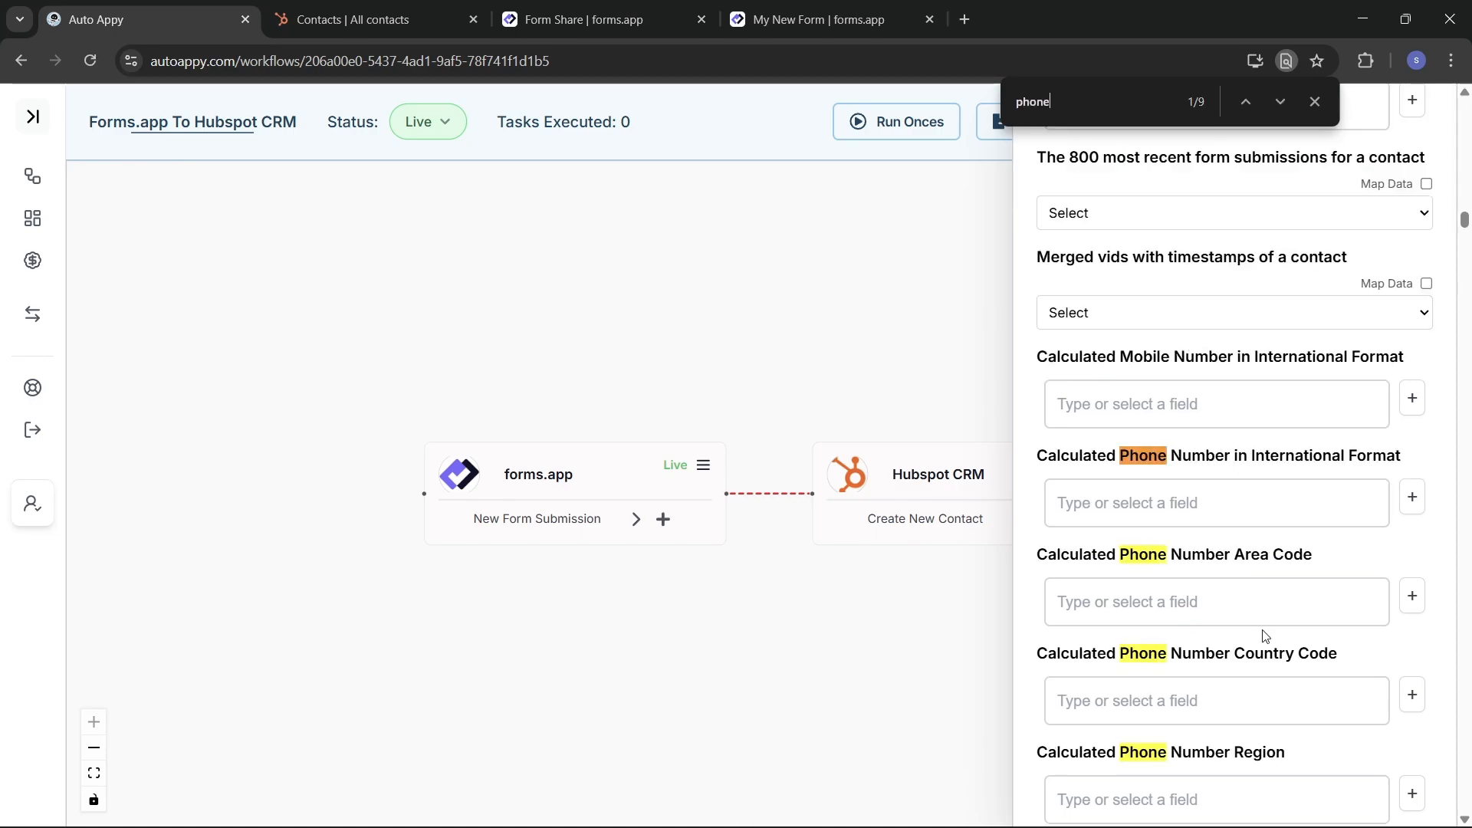
scroll(1265, 635, down, 2)
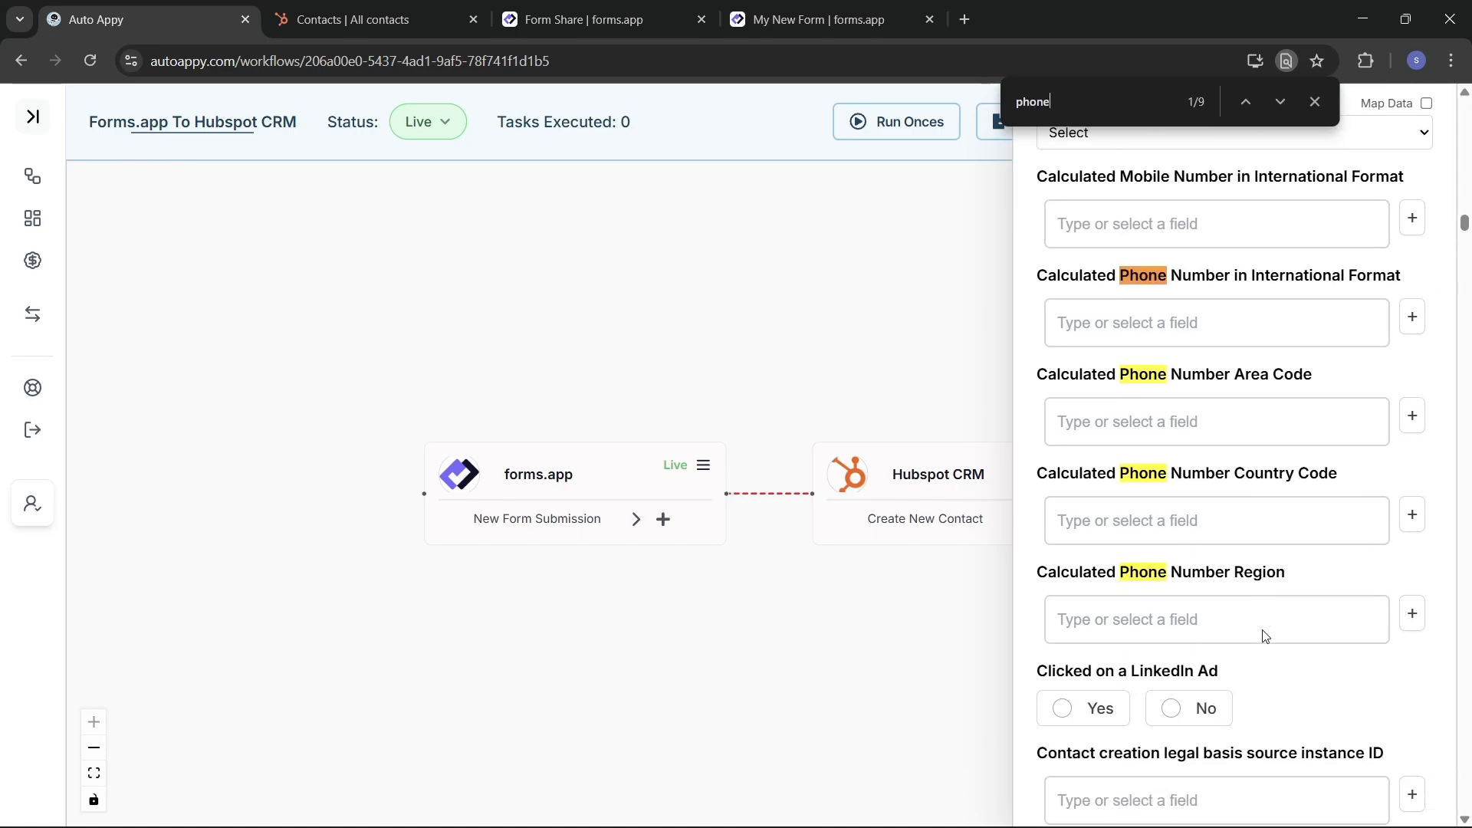
scroll(1265, 636, up, 1)
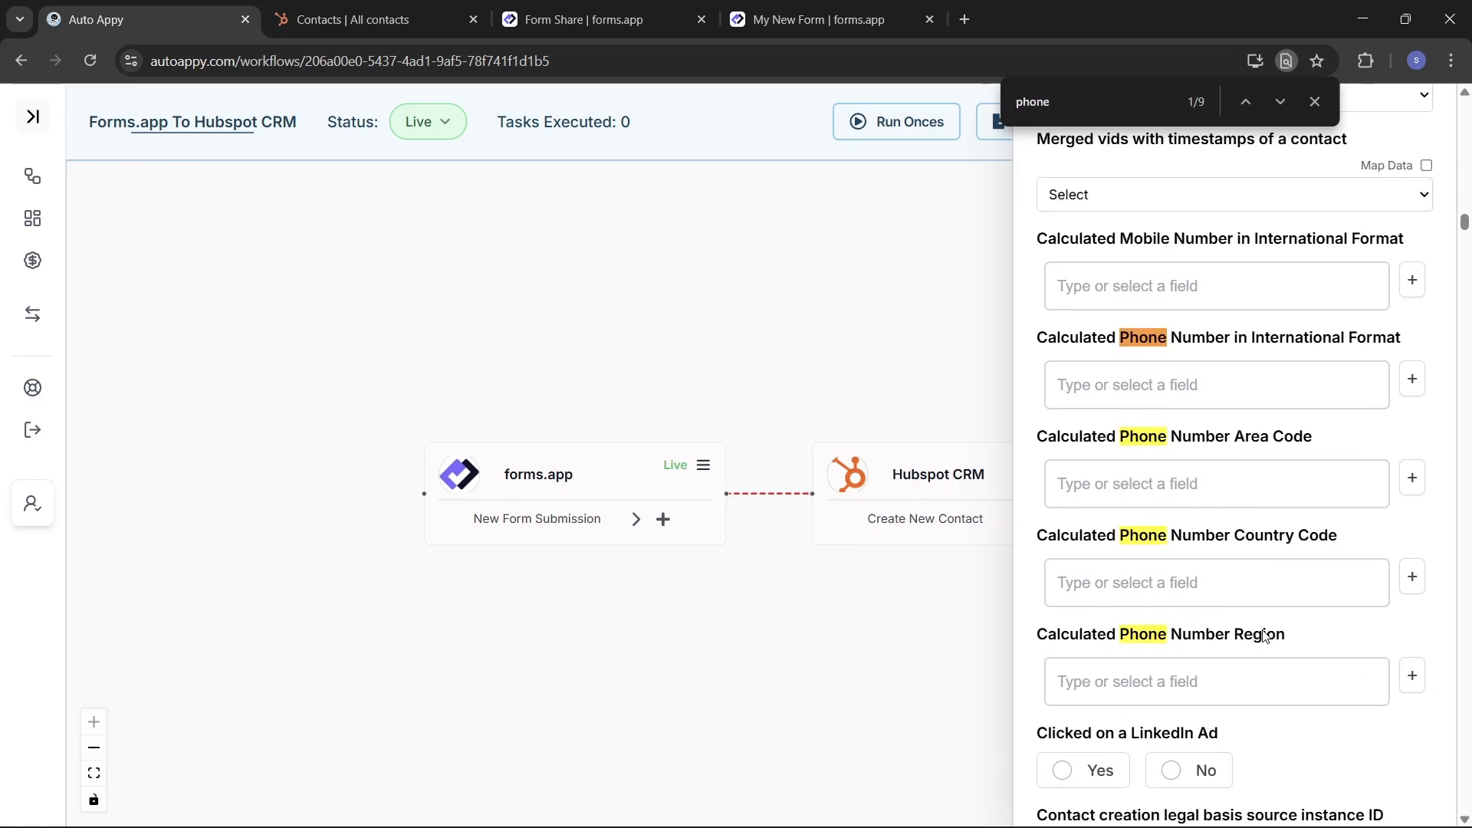
click(1278, 102)
click(1271, 108)
click(1271, 108)
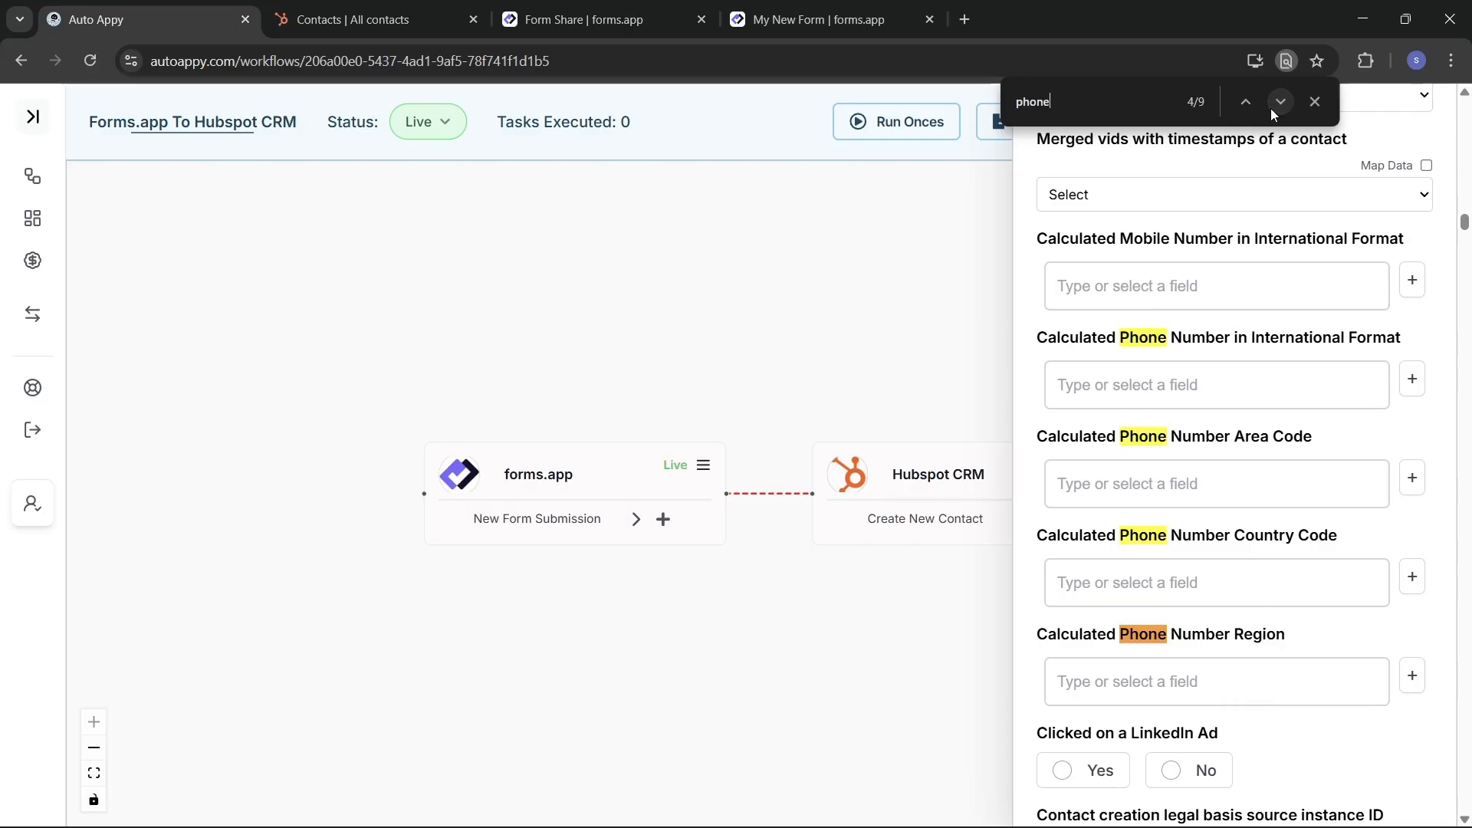
click(1271, 108)
click(1271, 109)
click(1271, 108)
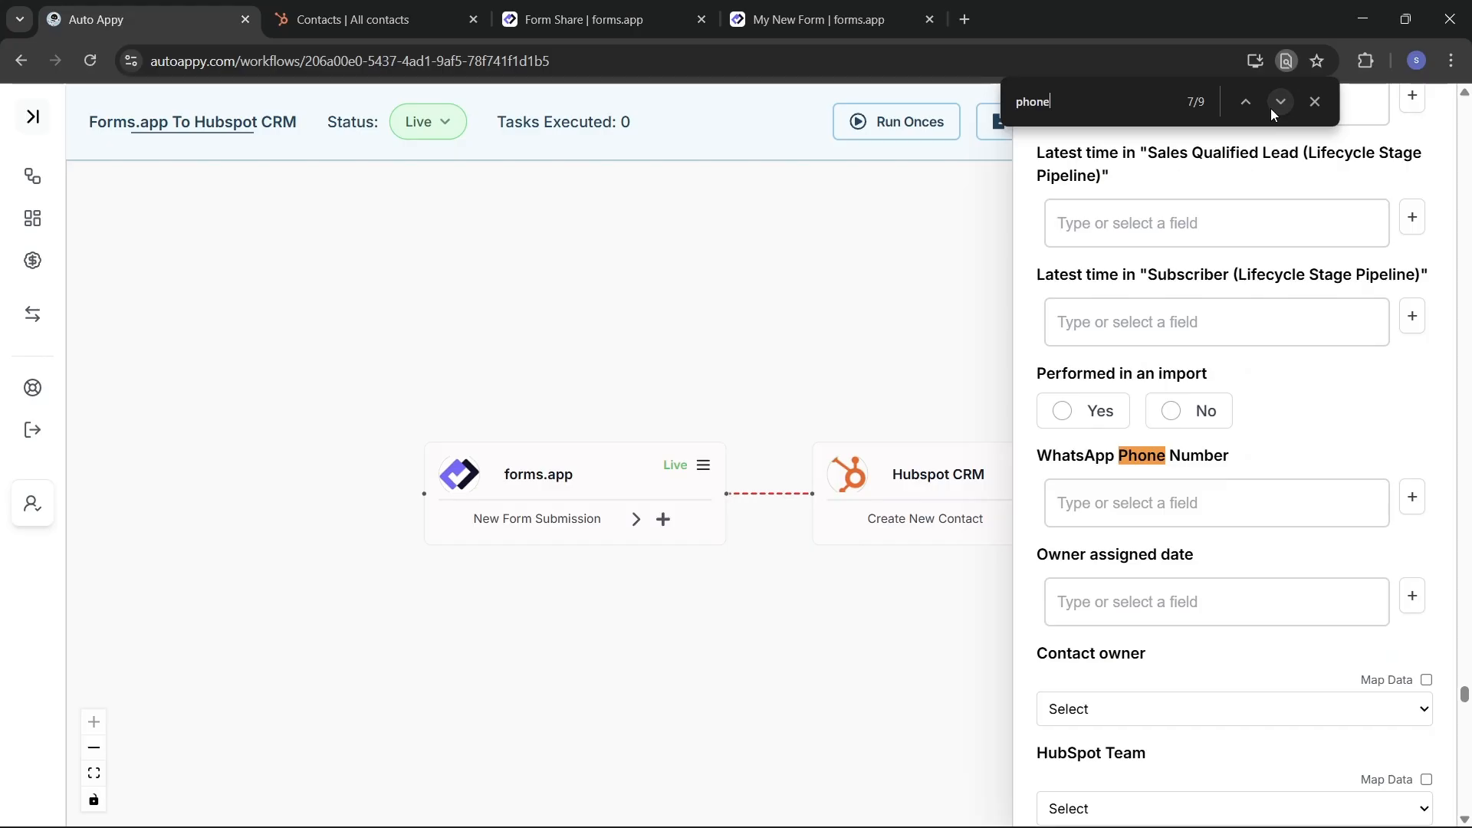
click(1271, 108)
click(1271, 108)
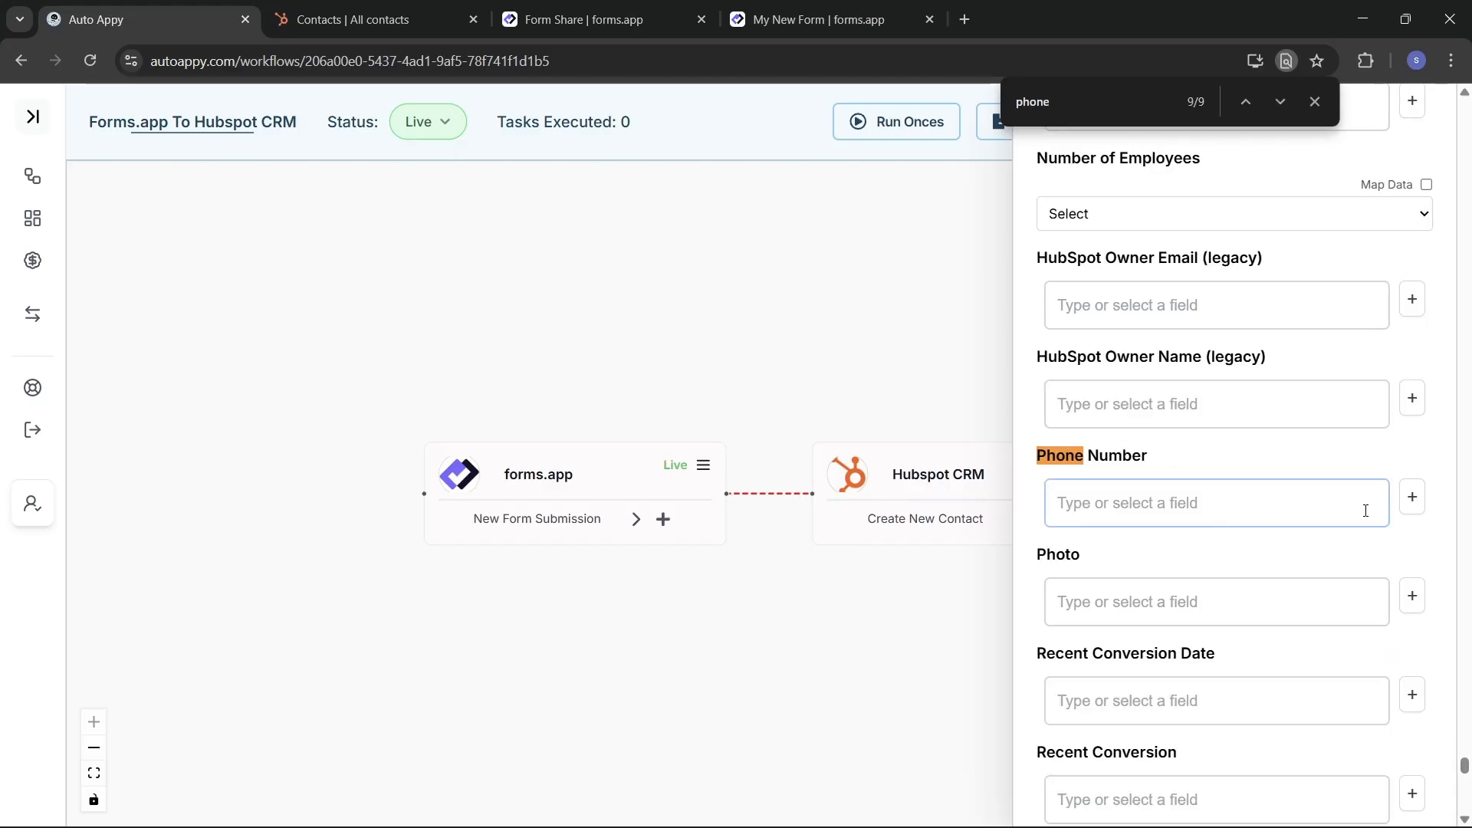
Step: Map Phone Number to the forms.app Answer.answers.3.p.p phone answer
click(1414, 498)
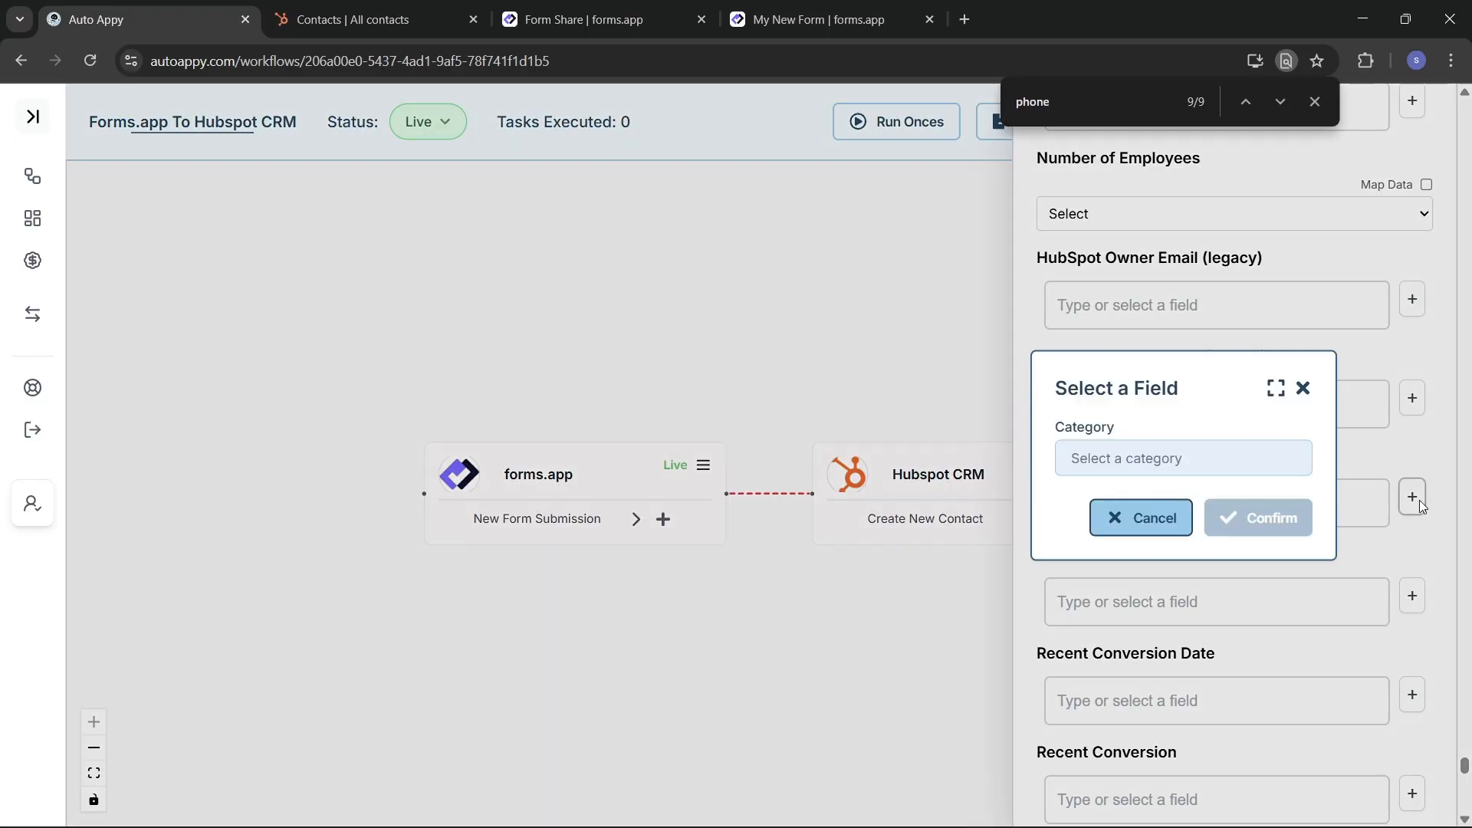
click(1162, 468)
click(1150, 499)
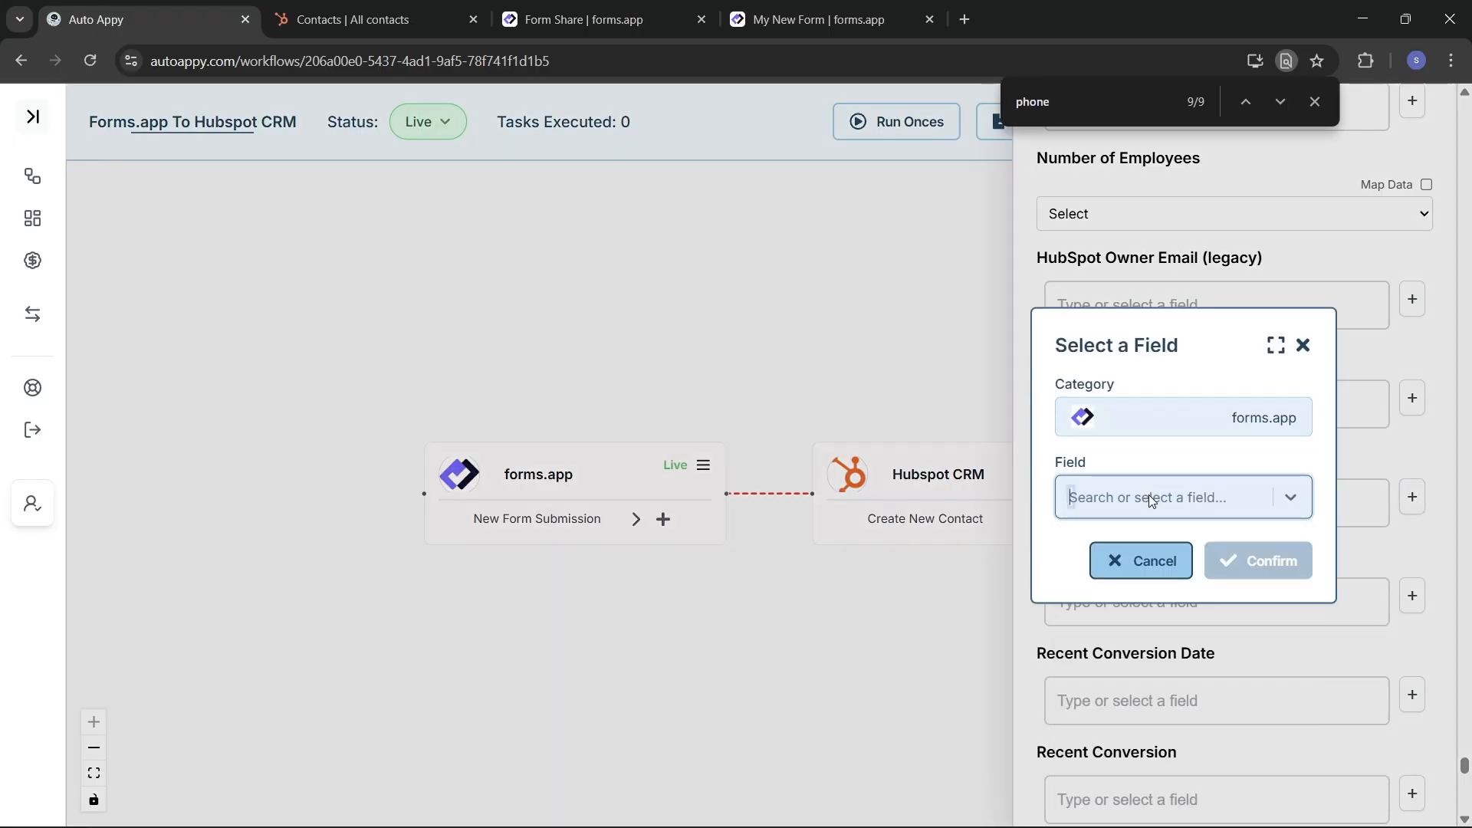
text(808)
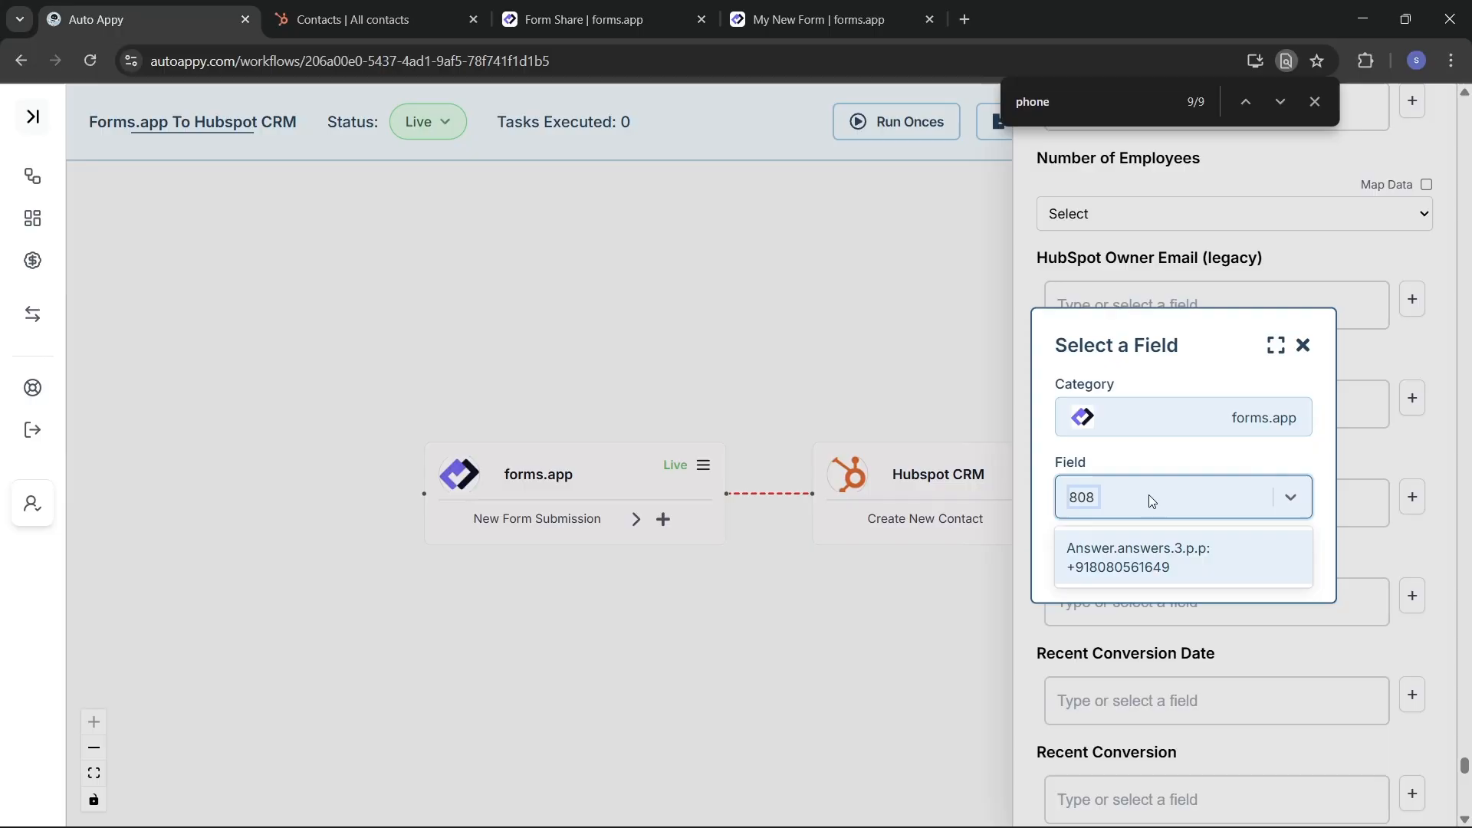
click(1165, 567)
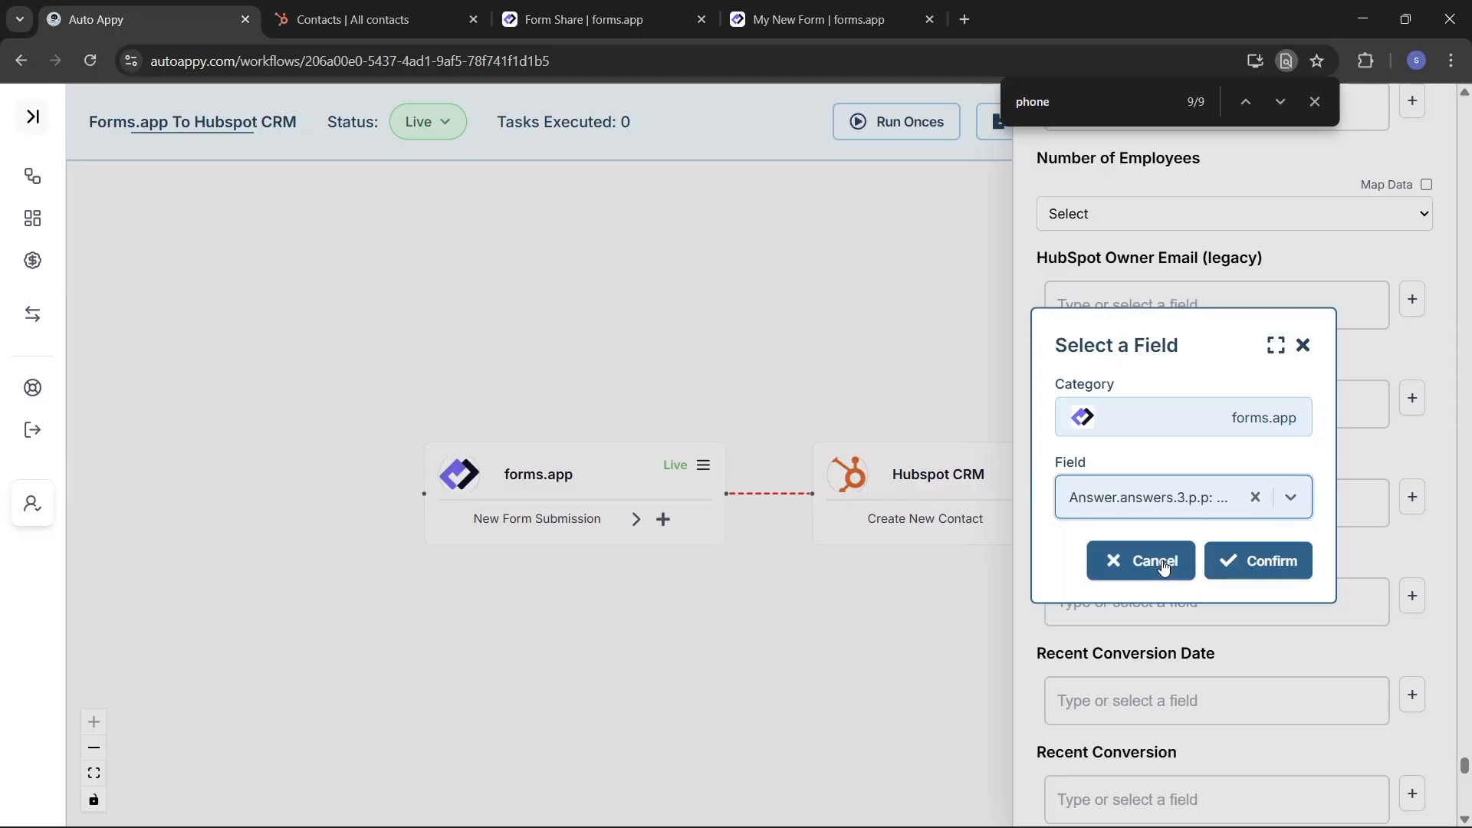
click(1258, 563)
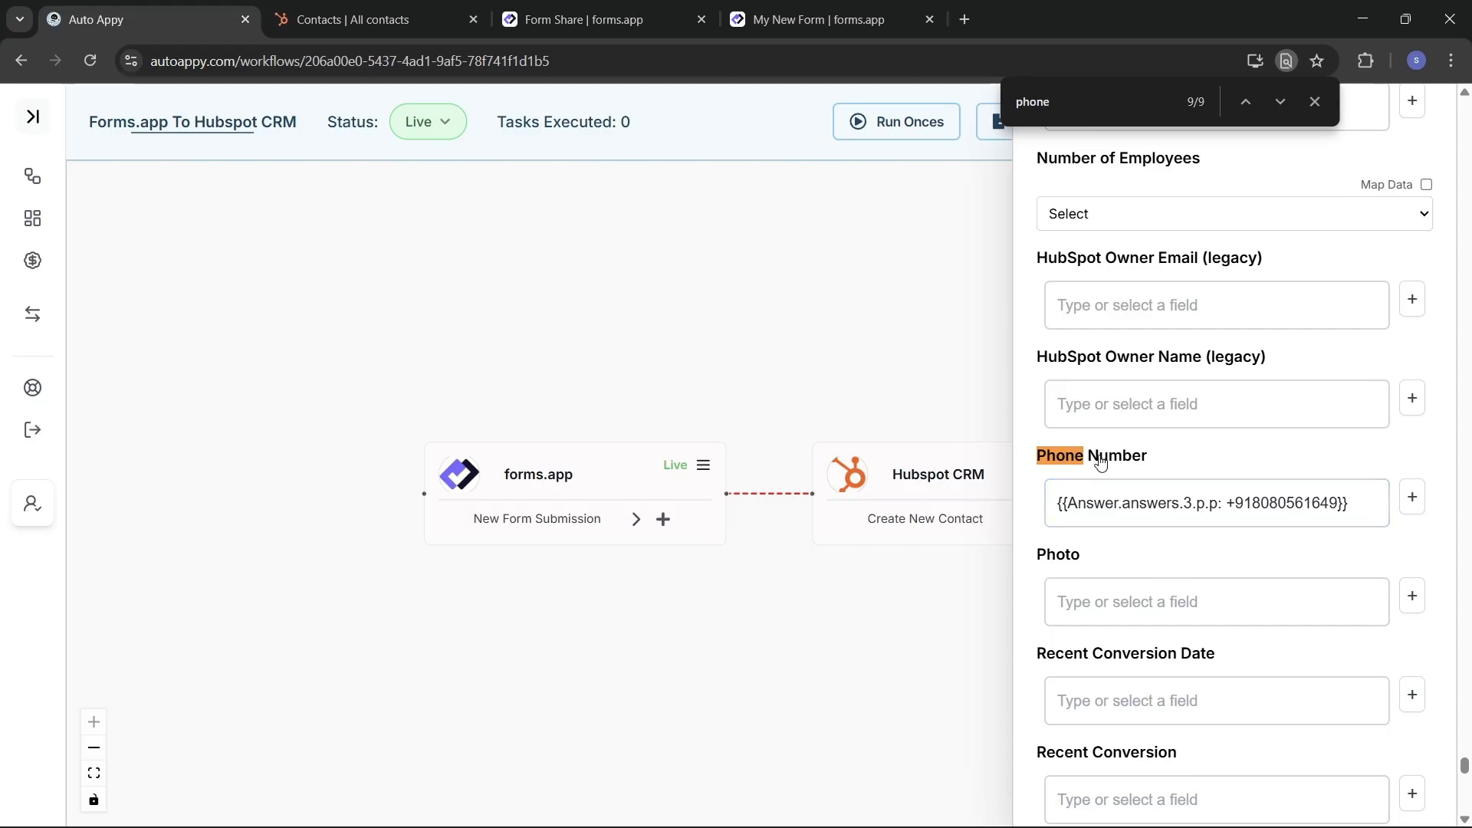
Step: From the forms.app My Forms dashboard, open My New Form for editing
click(595, 17)
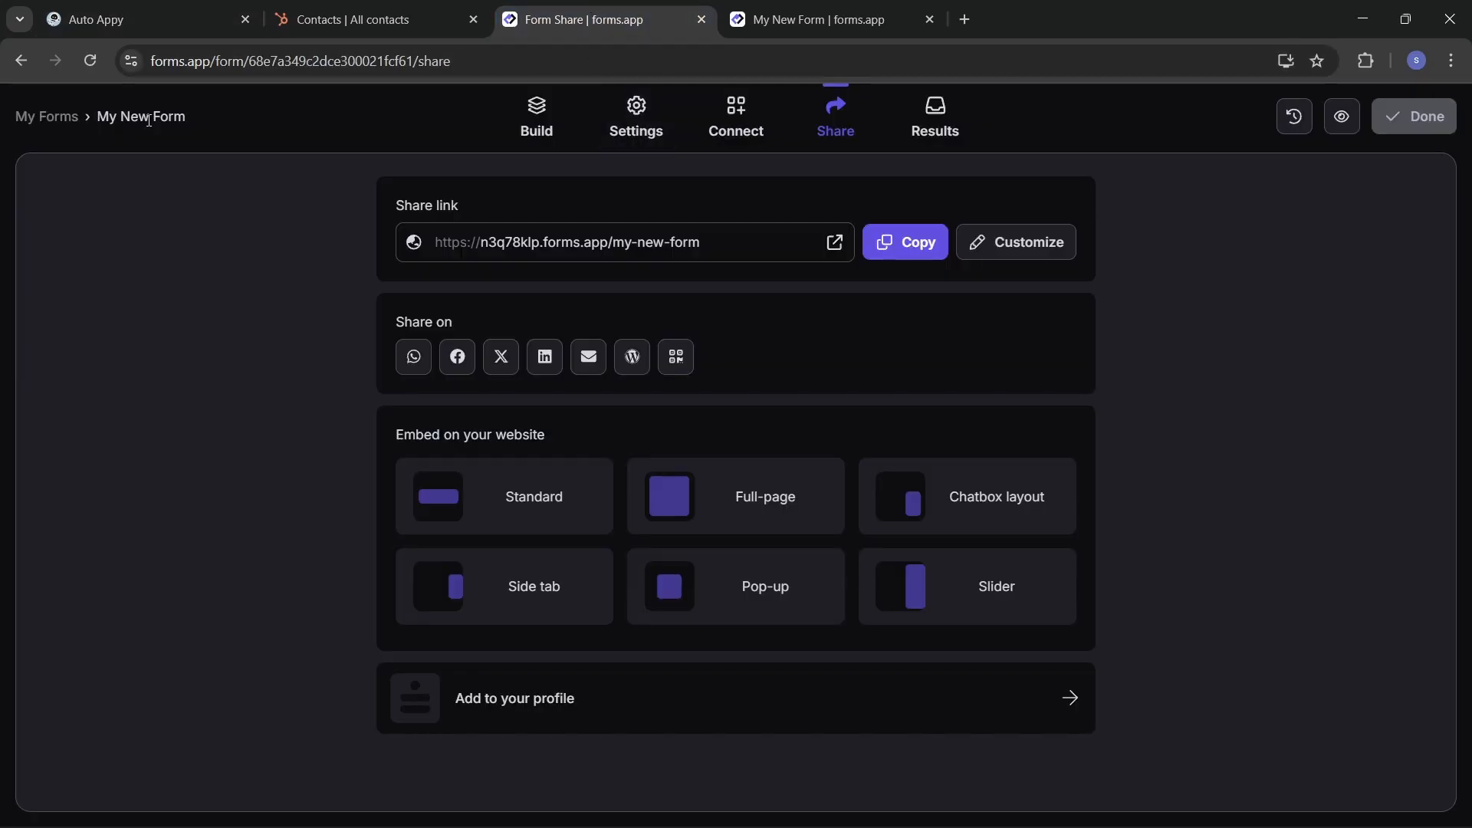
click(58, 117)
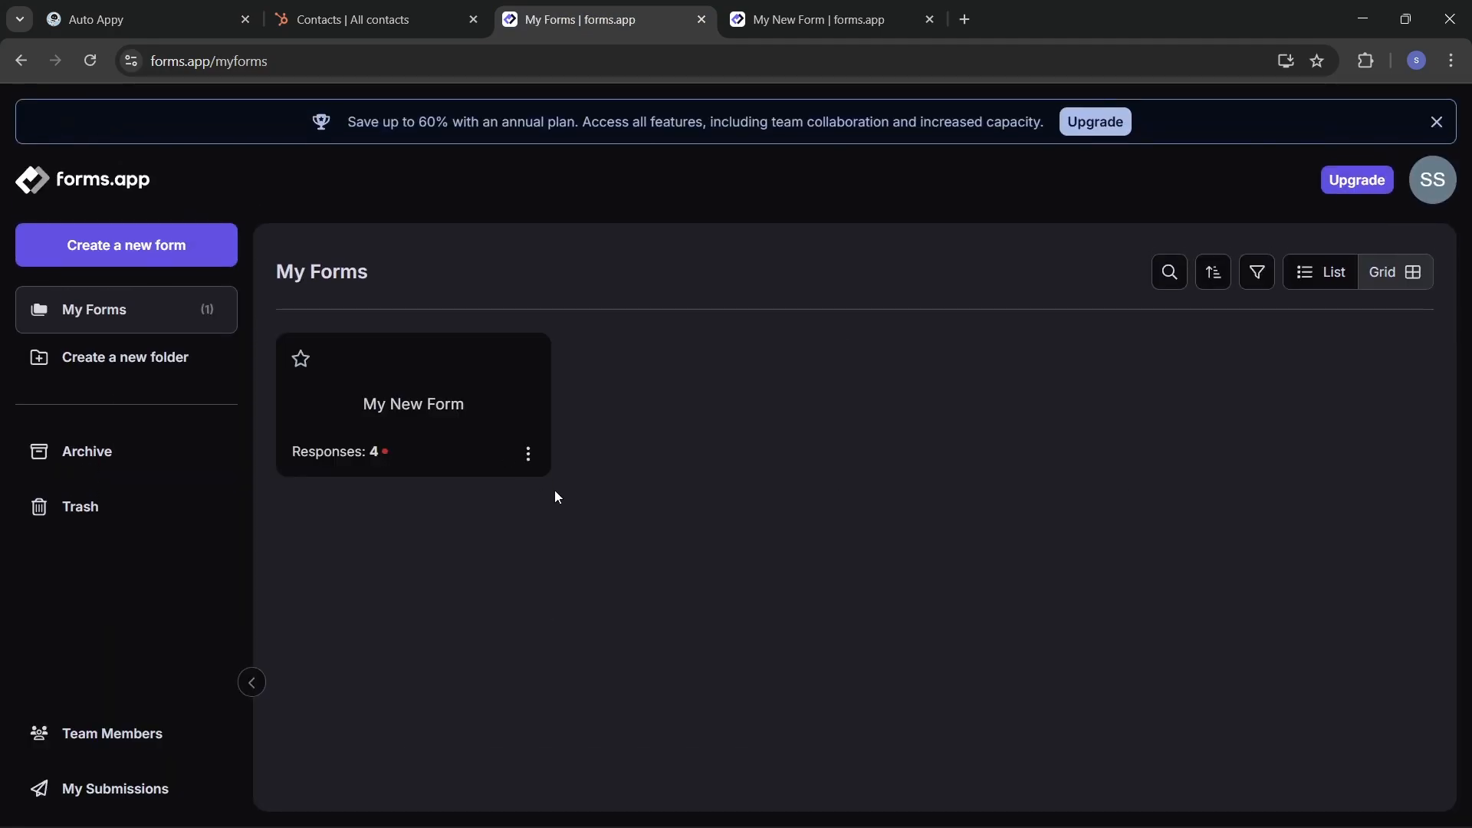
click(534, 454)
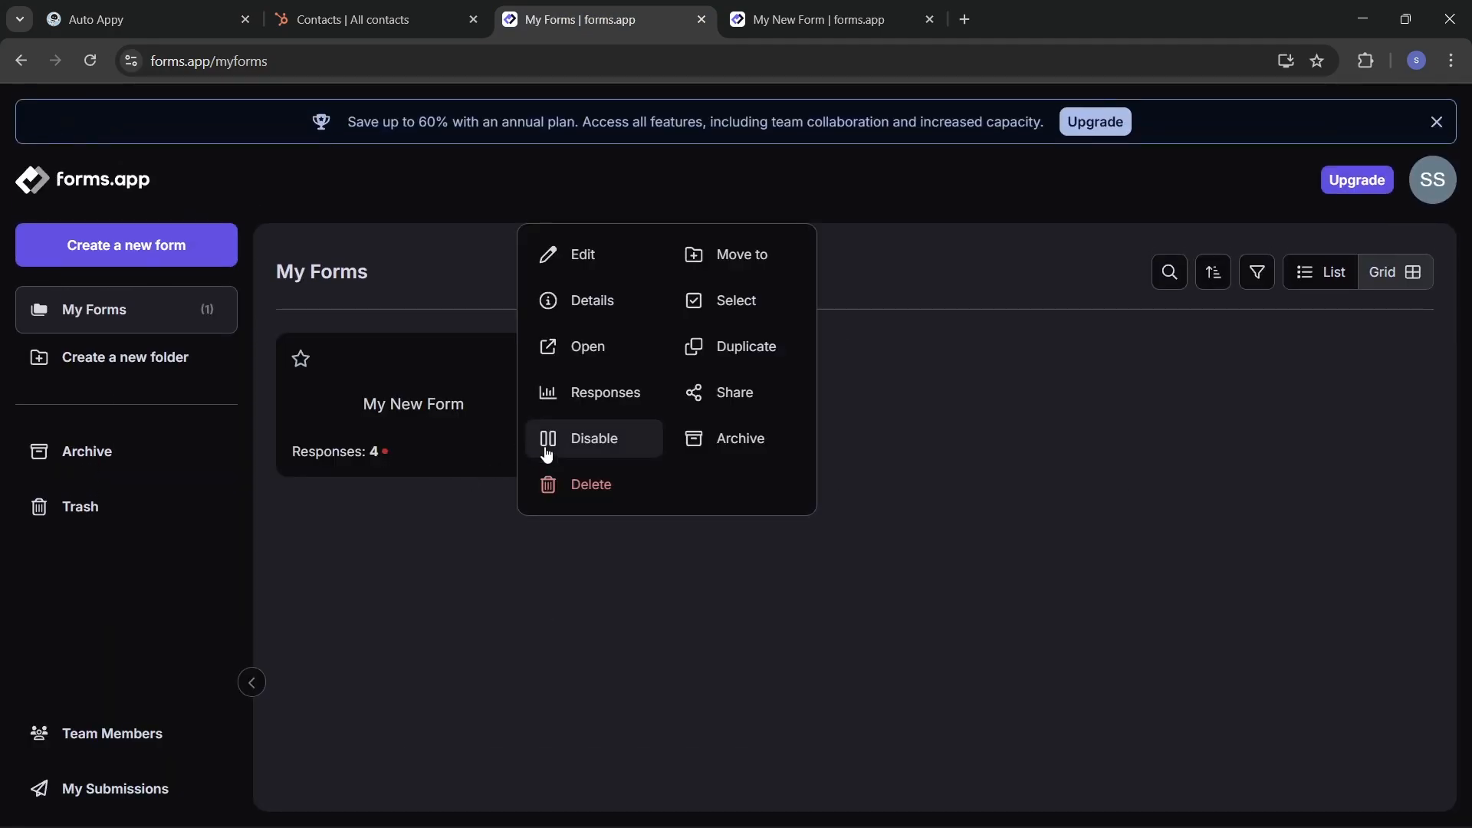
click(567, 254)
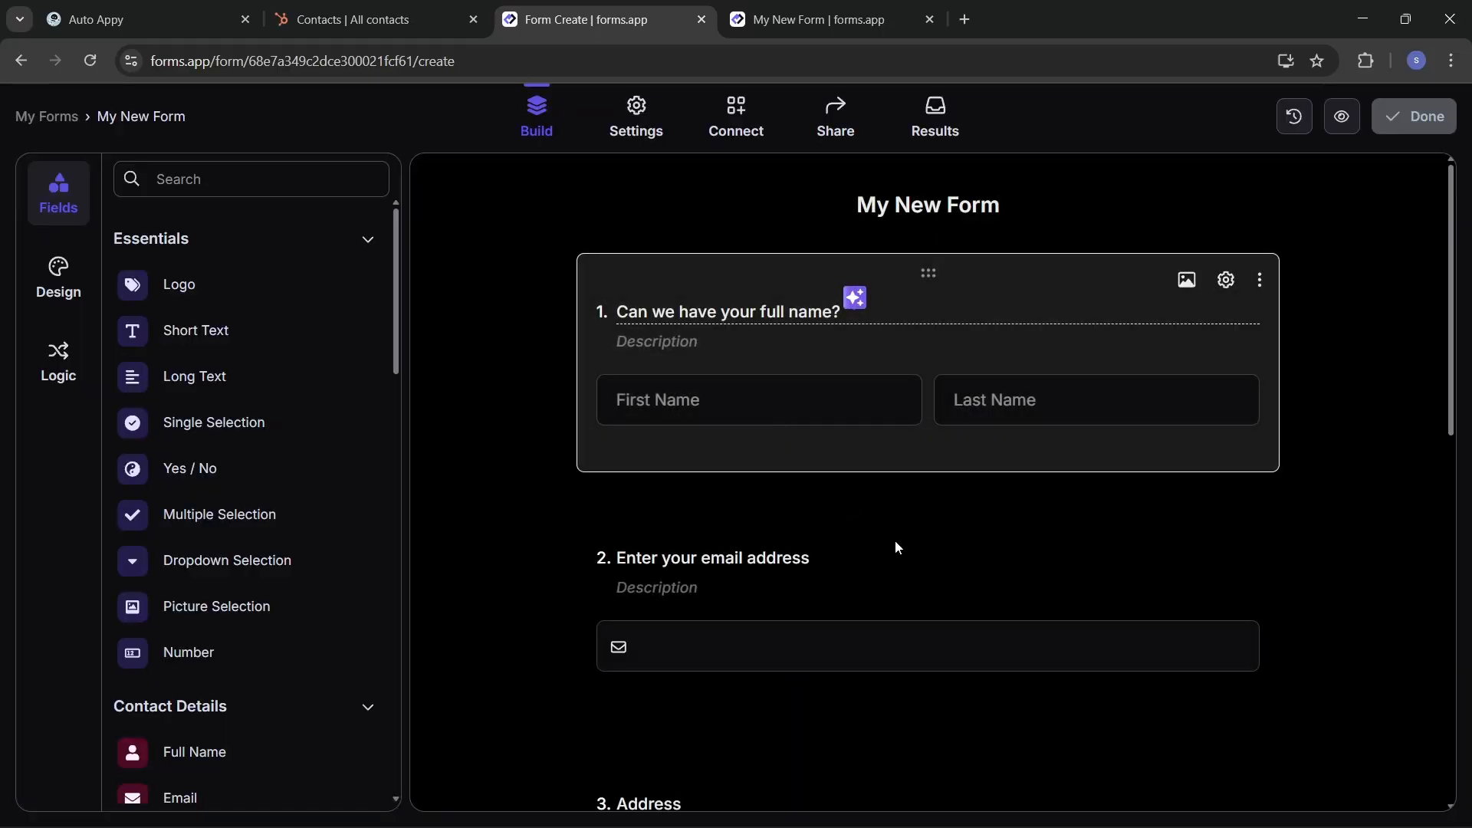
Step: Look through the form's questions, then check the HubSpot contacts list with two records
scroll(882, 550, down, 1)
scroll(881, 550, down, 4)
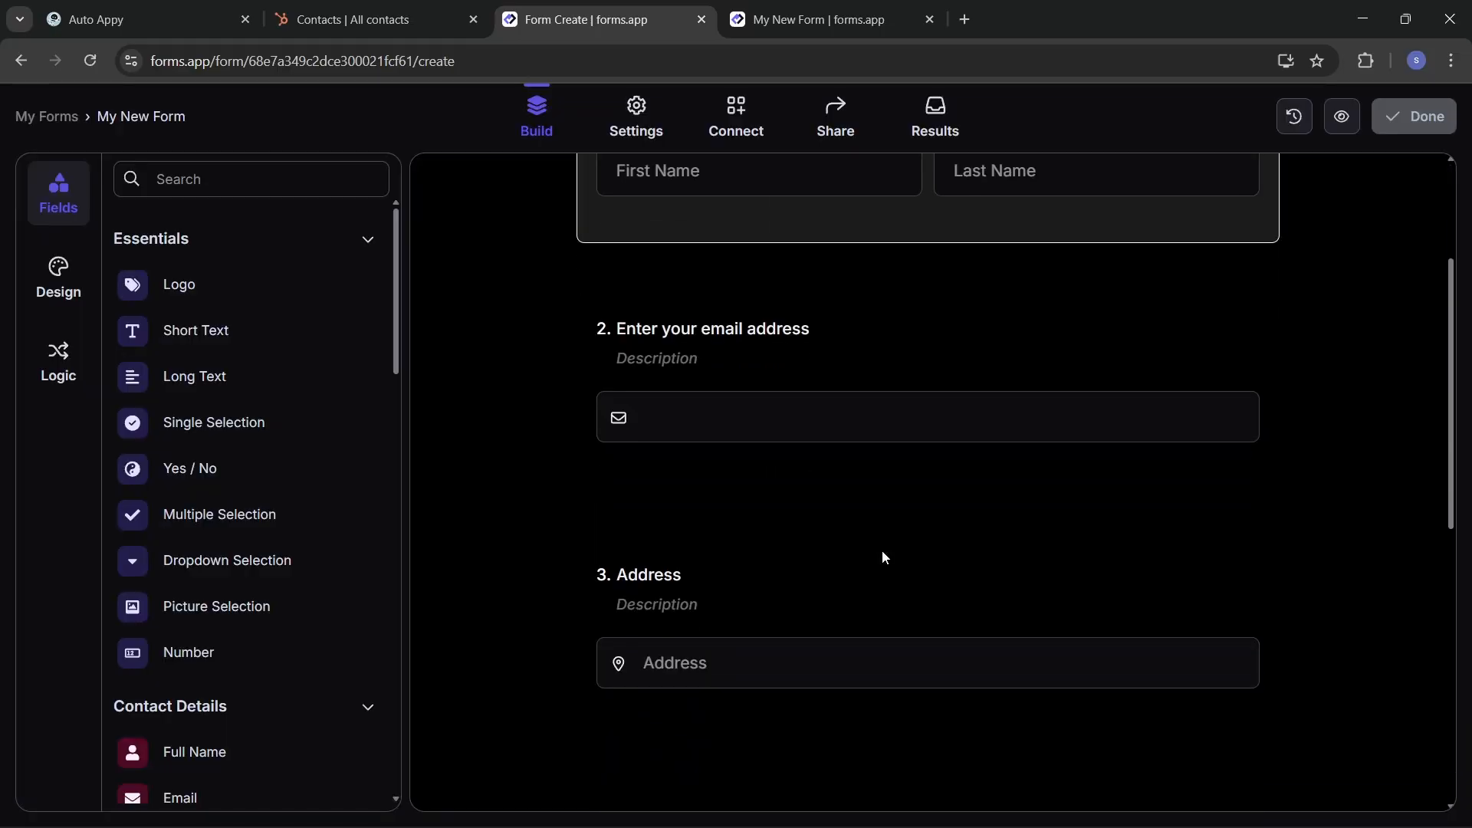
scroll(812, 544, down, 5)
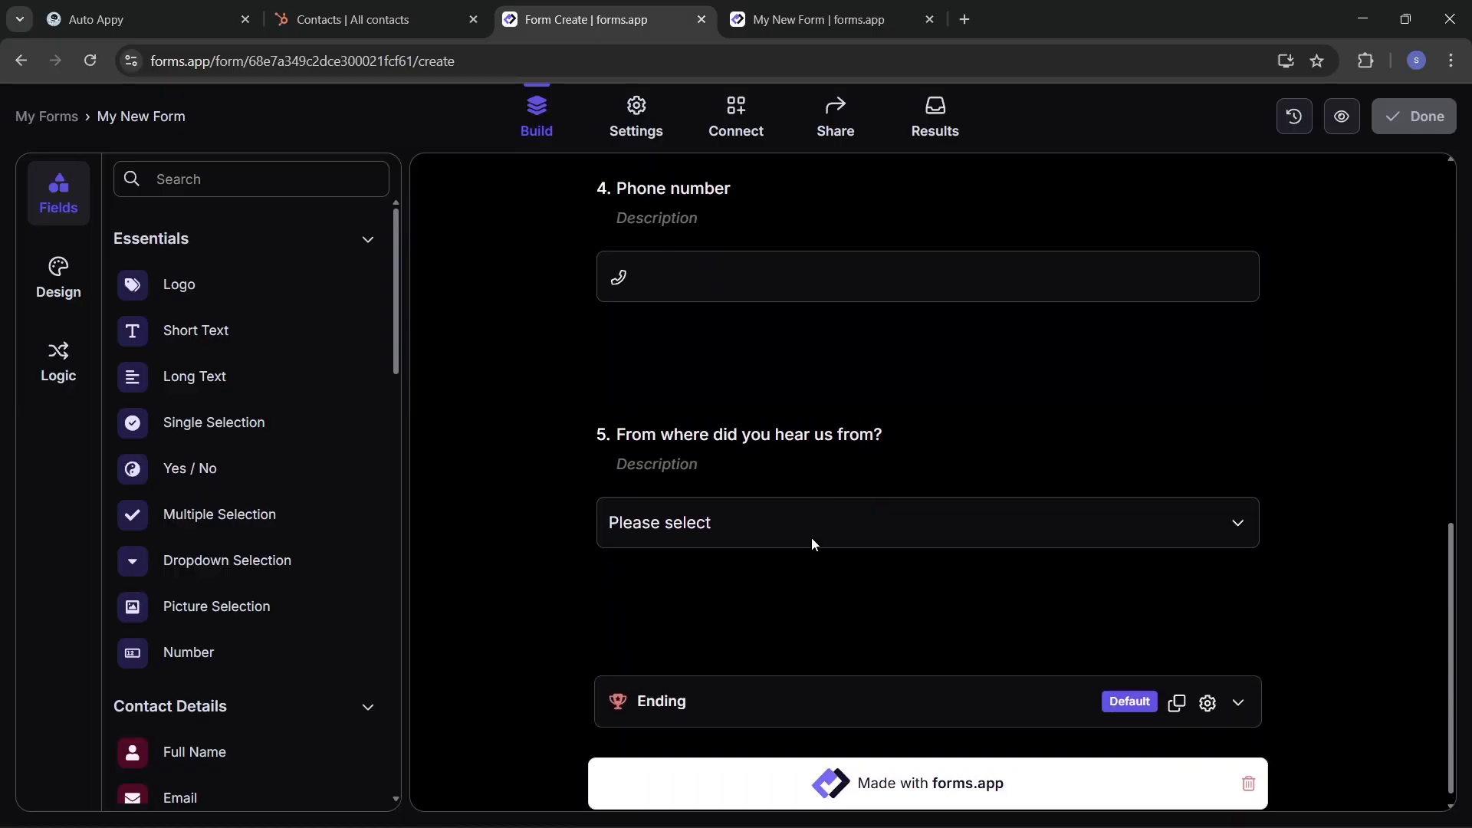
scroll(811, 537, up, 2)
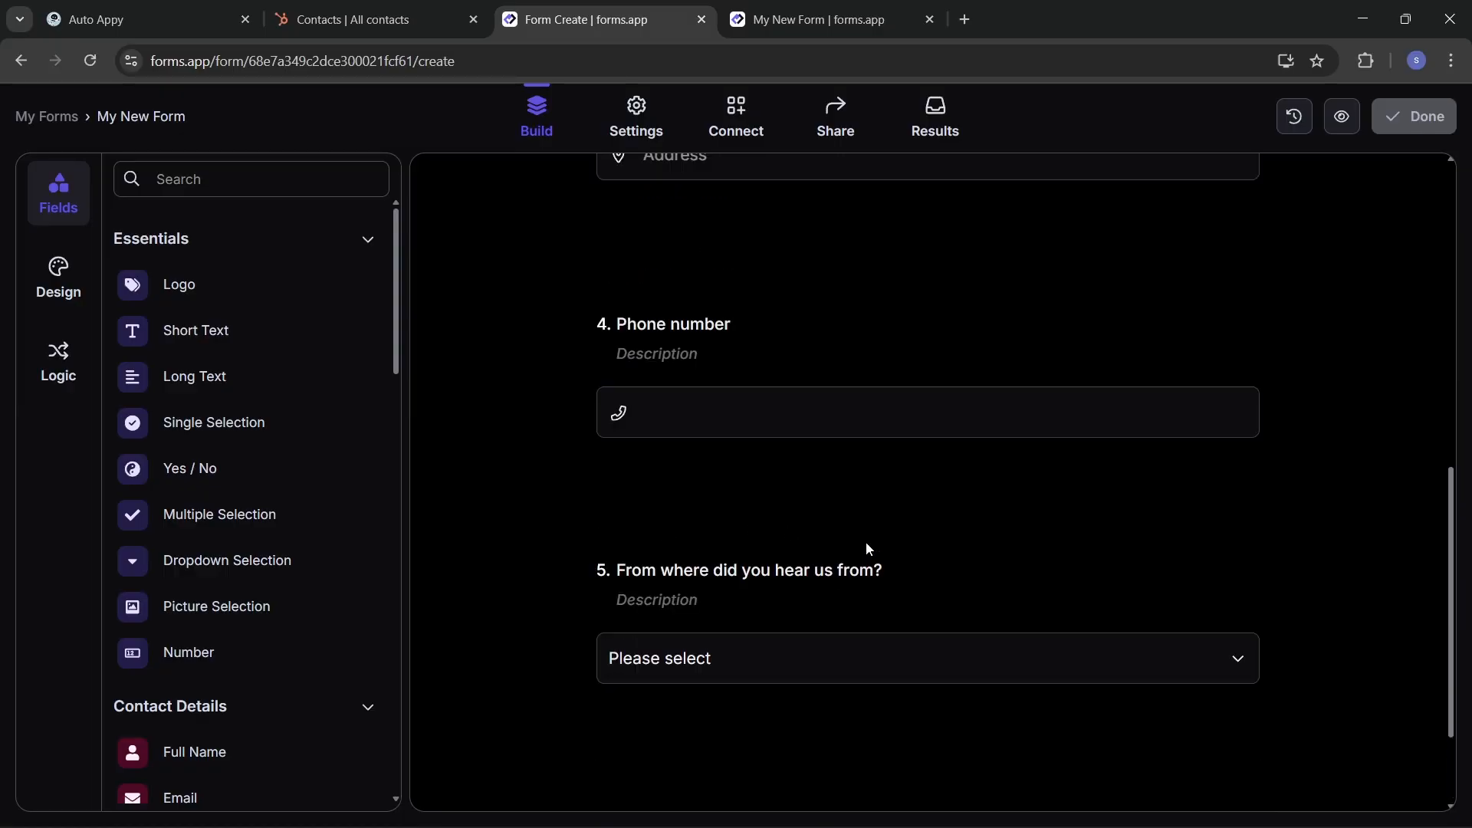
scroll(797, 490, up, 6)
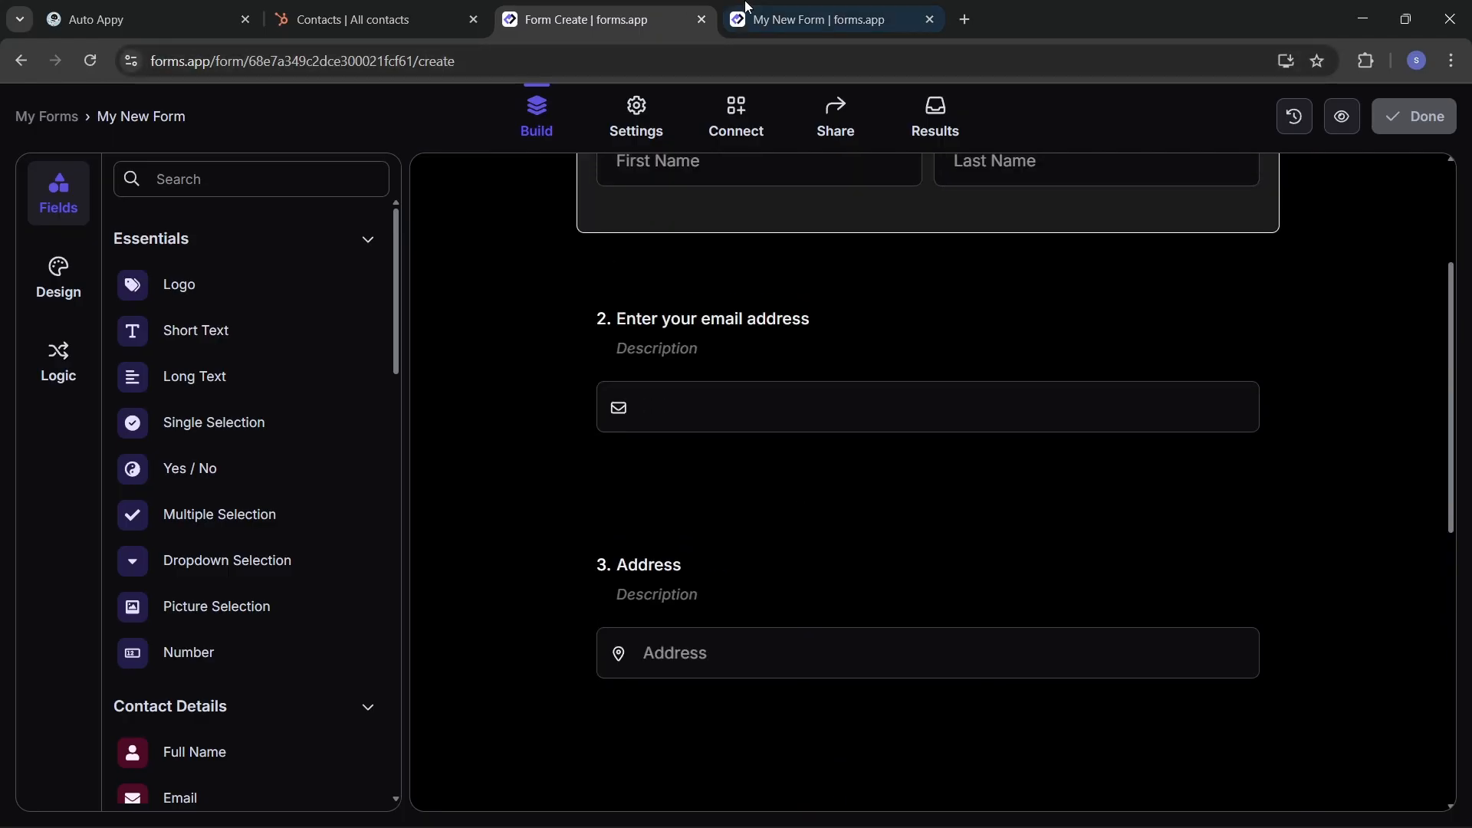
click(368, 6)
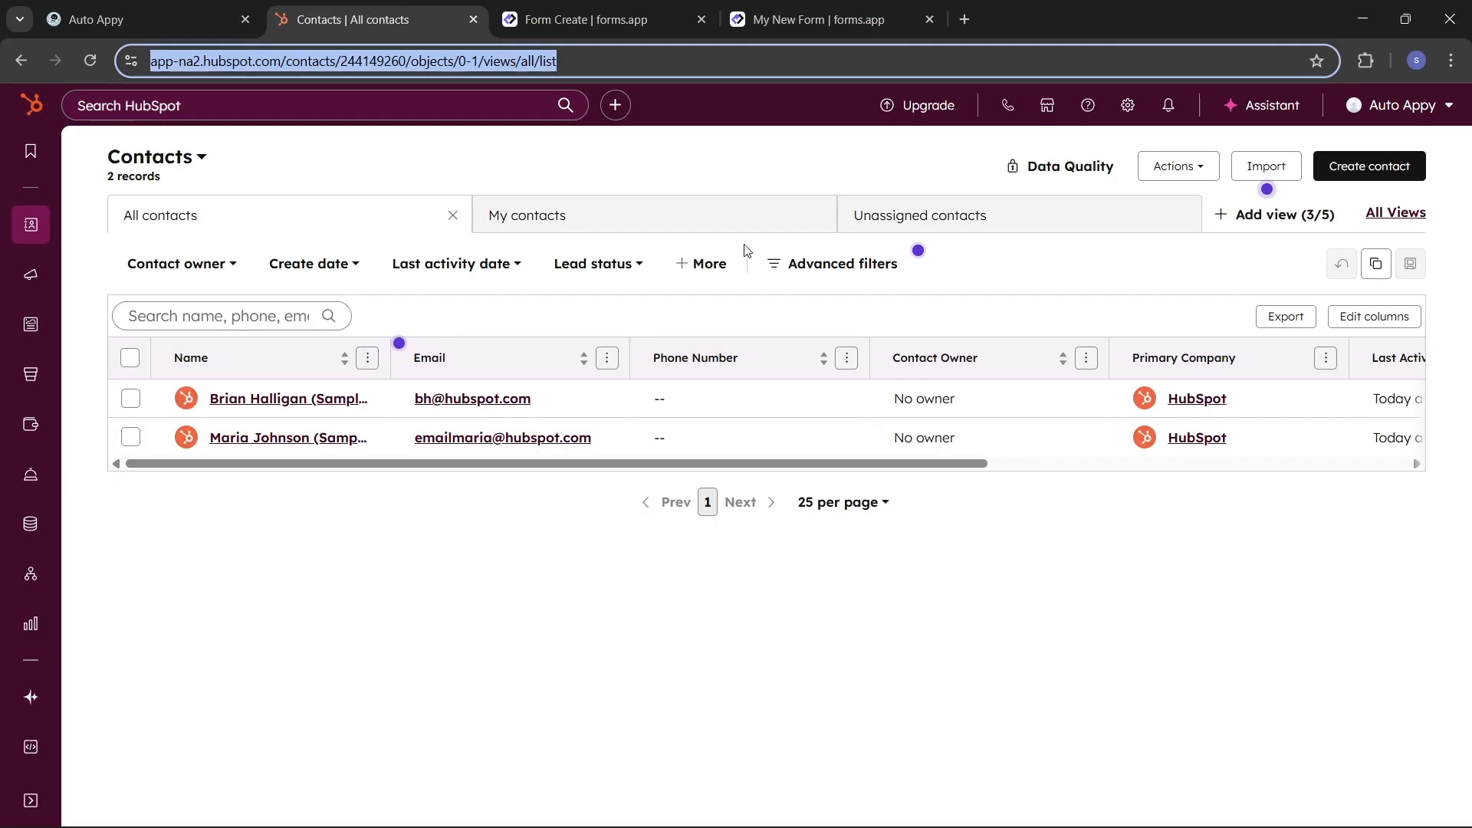
Step: Back in Auto Appy, search the page for 'Address' to find the Street Address field
click(625, 6)
click(122, 6)
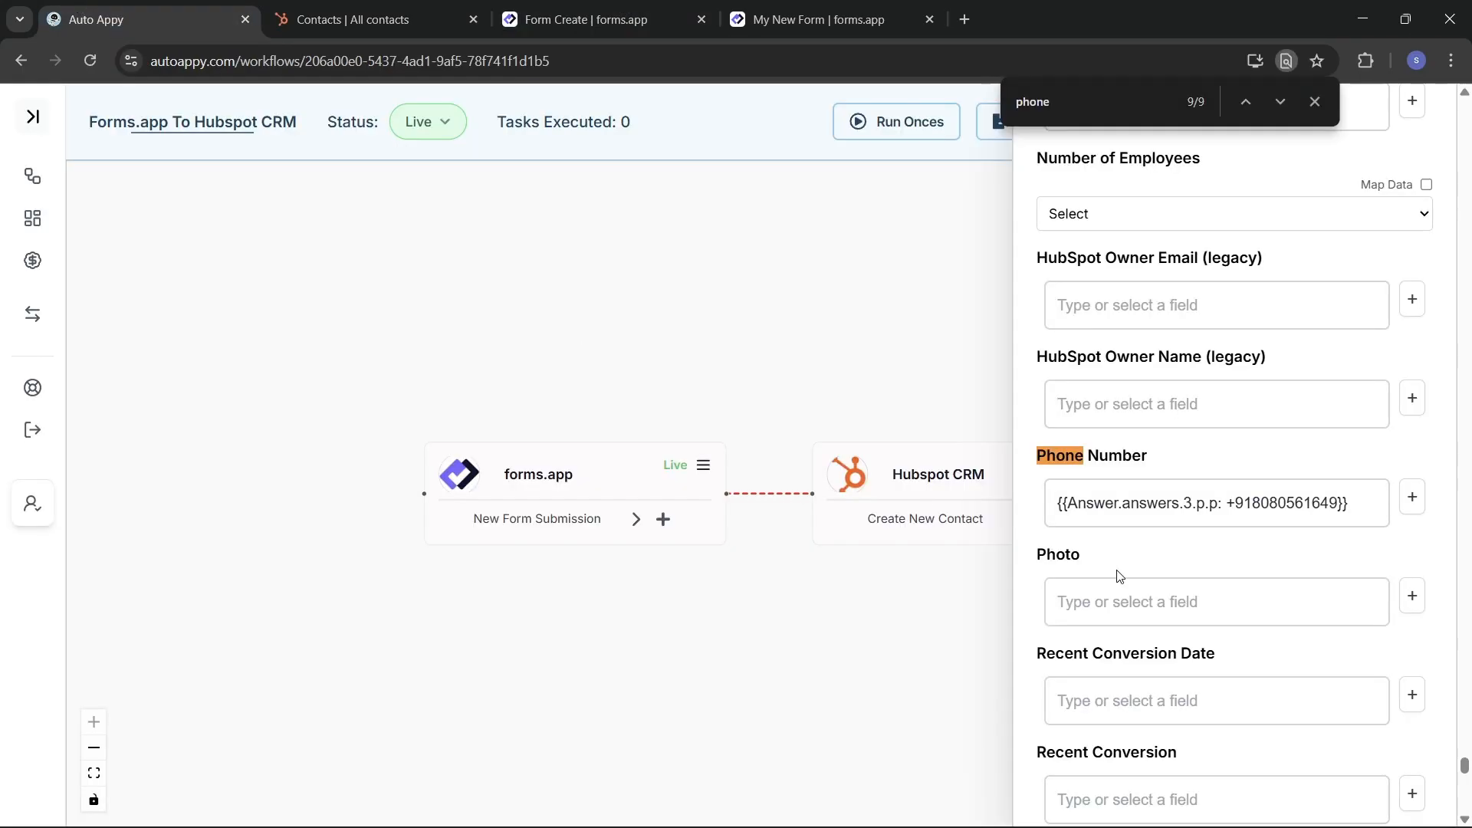
click(1110, 102)
key(BackSpace)
key(BackSpace)
key(BackSpace)
key(BackSpace)
key(BackSpace)
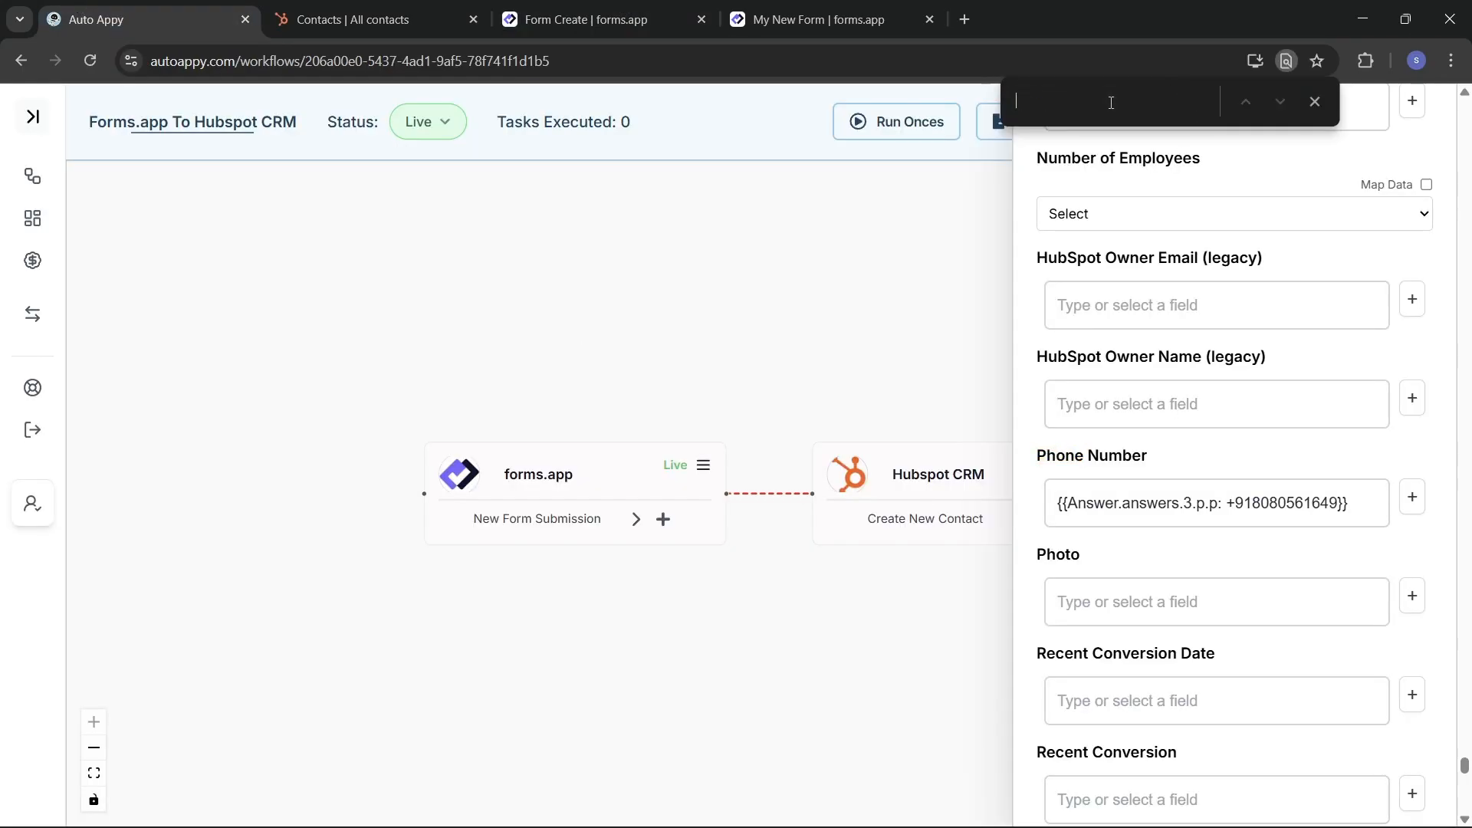
text(Adres)
key(BackSpace)
text(dres)
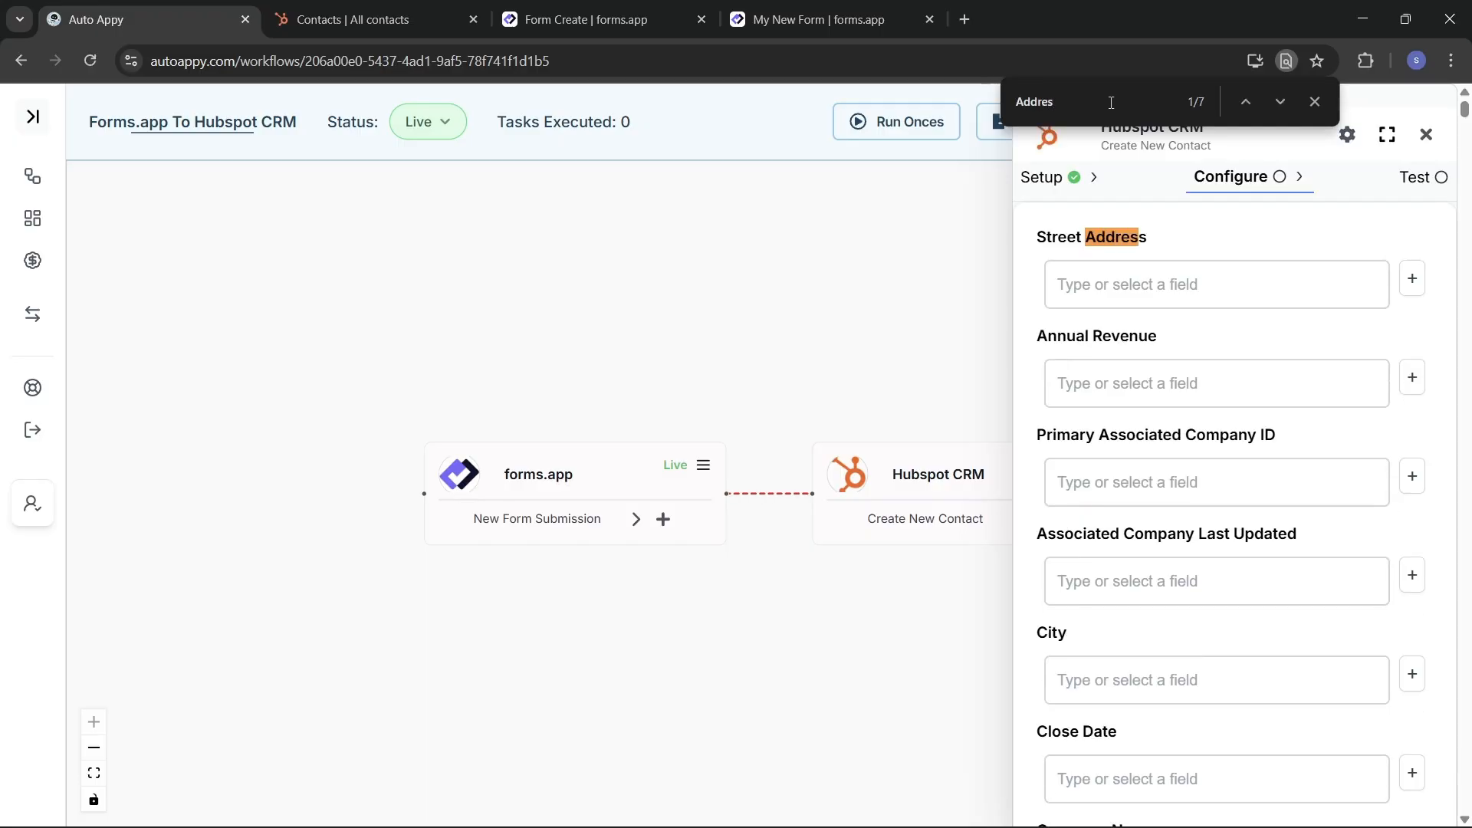
text(s)
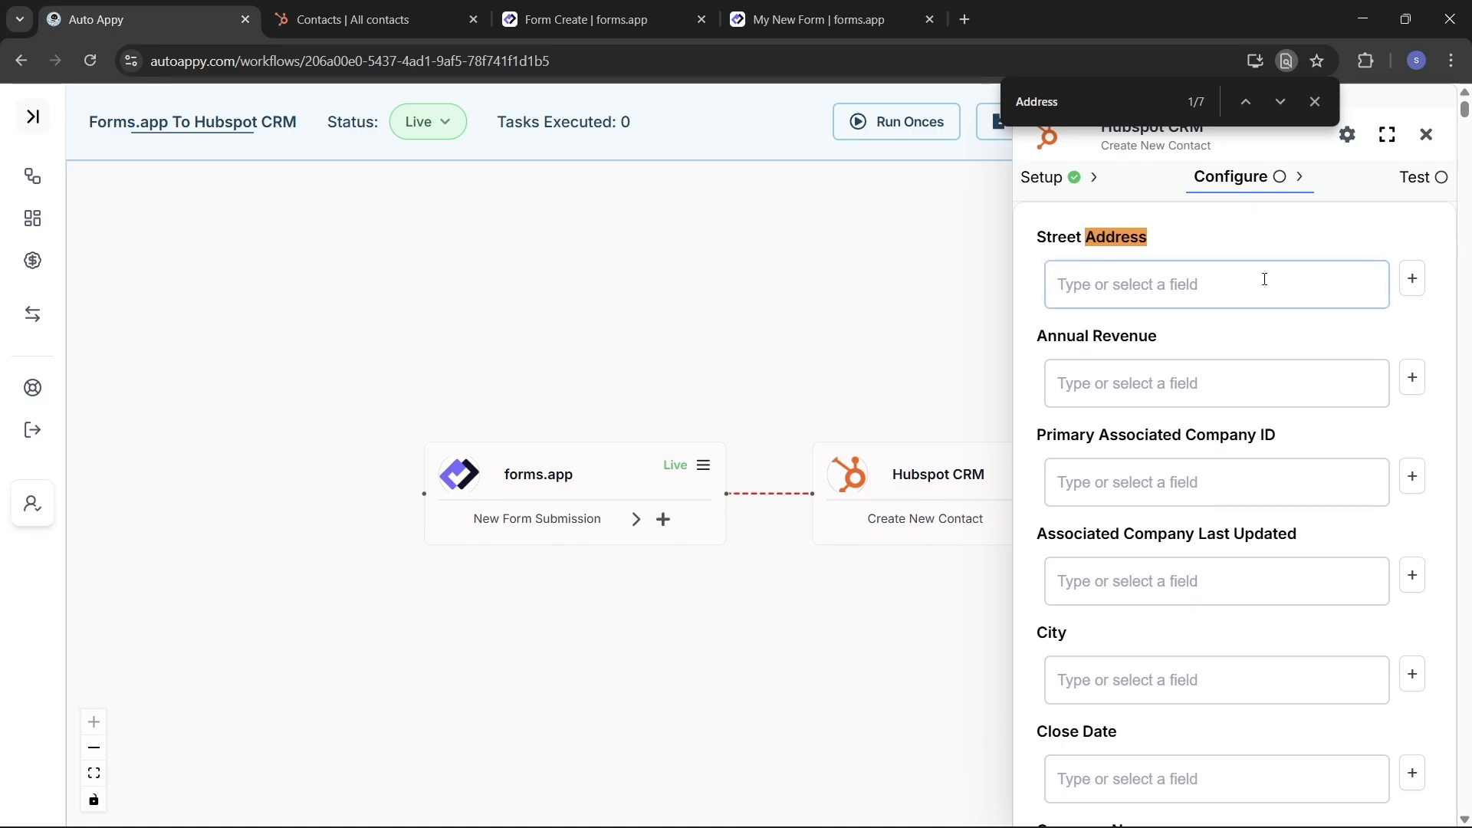
Step: Map Street Address to the forms.app Baner Pune address answer and confirm
click(1411, 279)
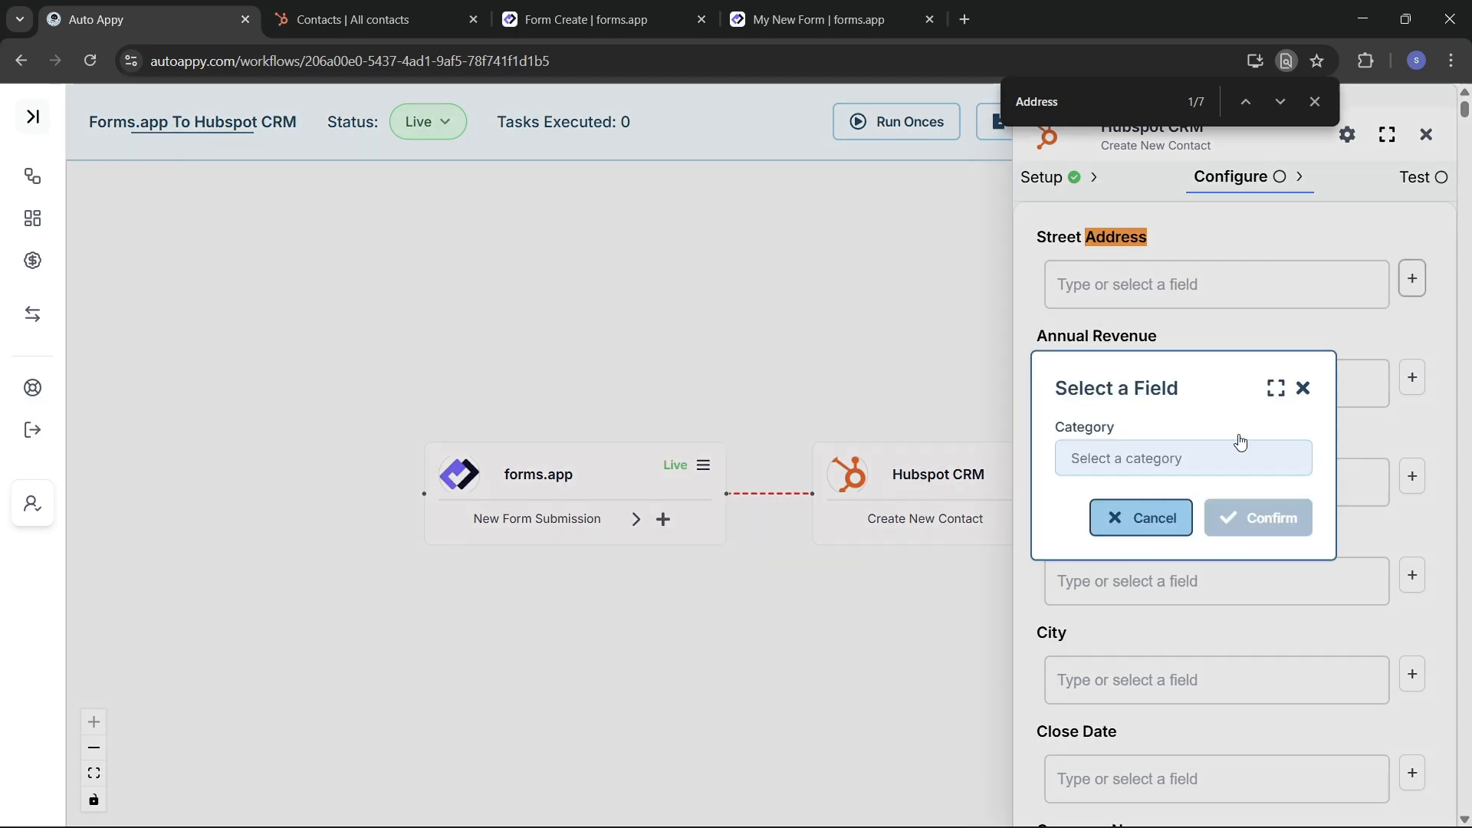
click(1219, 464)
click(1189, 511)
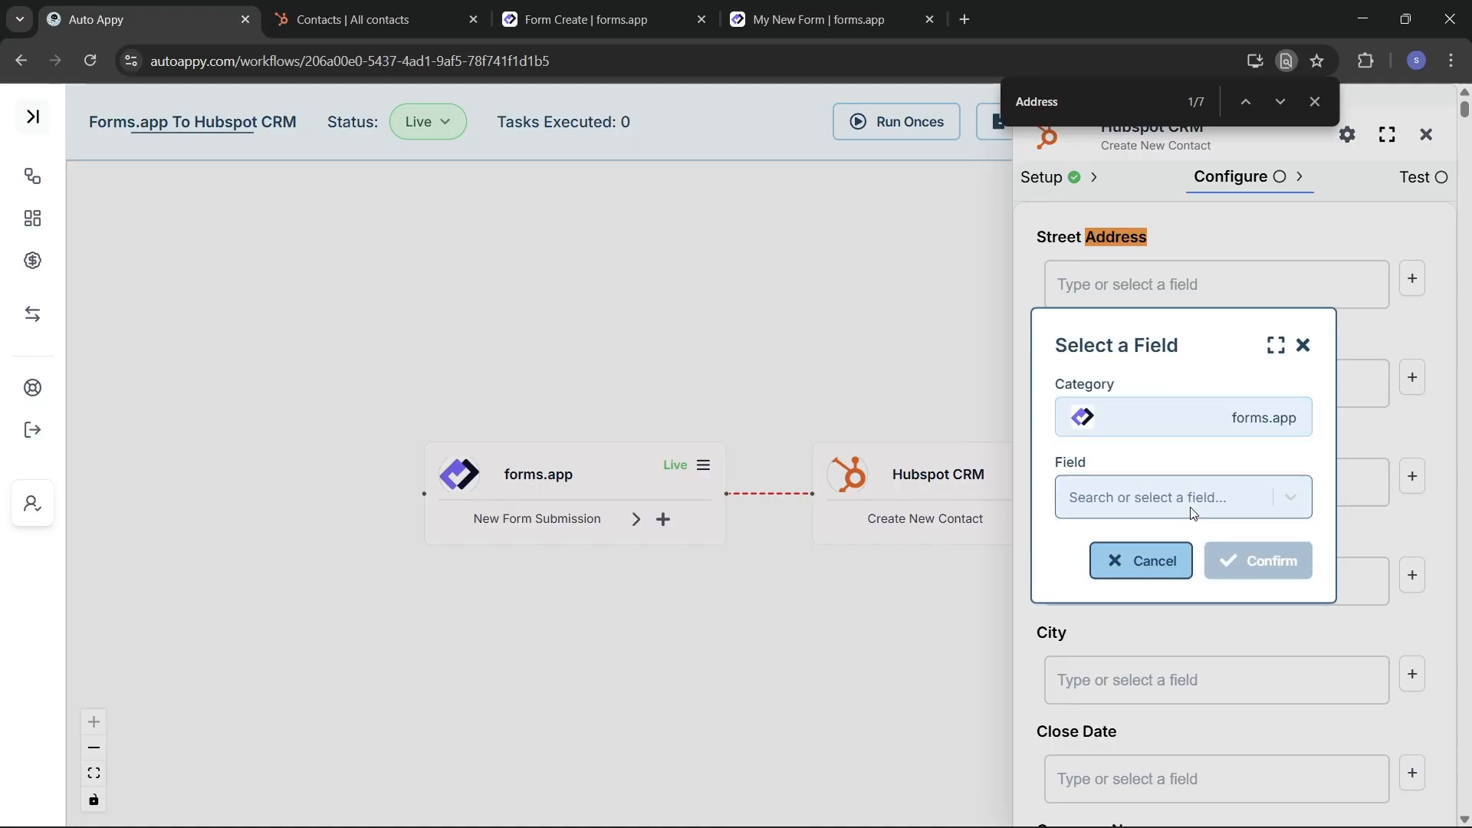
click(1162, 499)
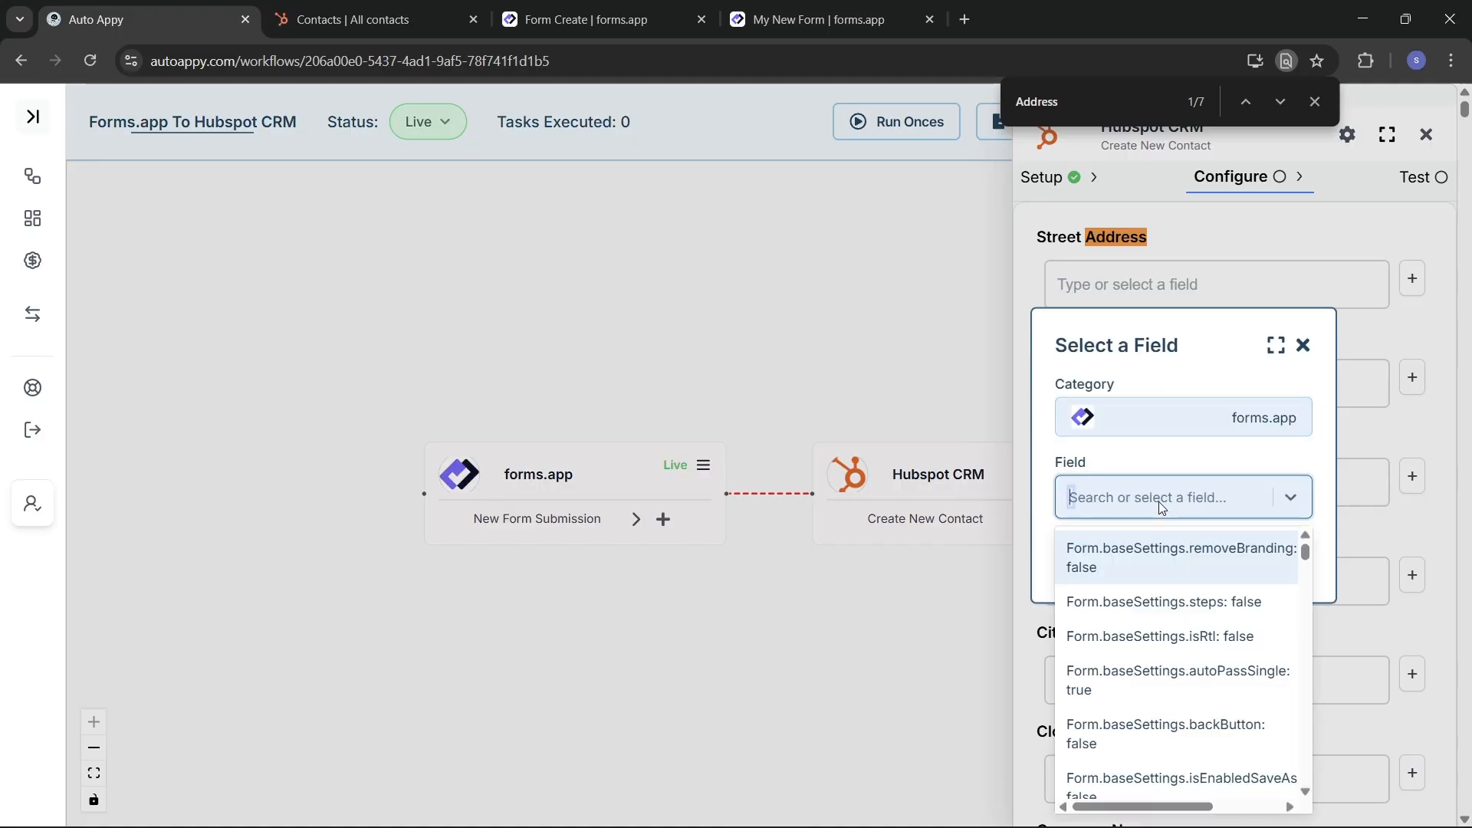
text(bane)
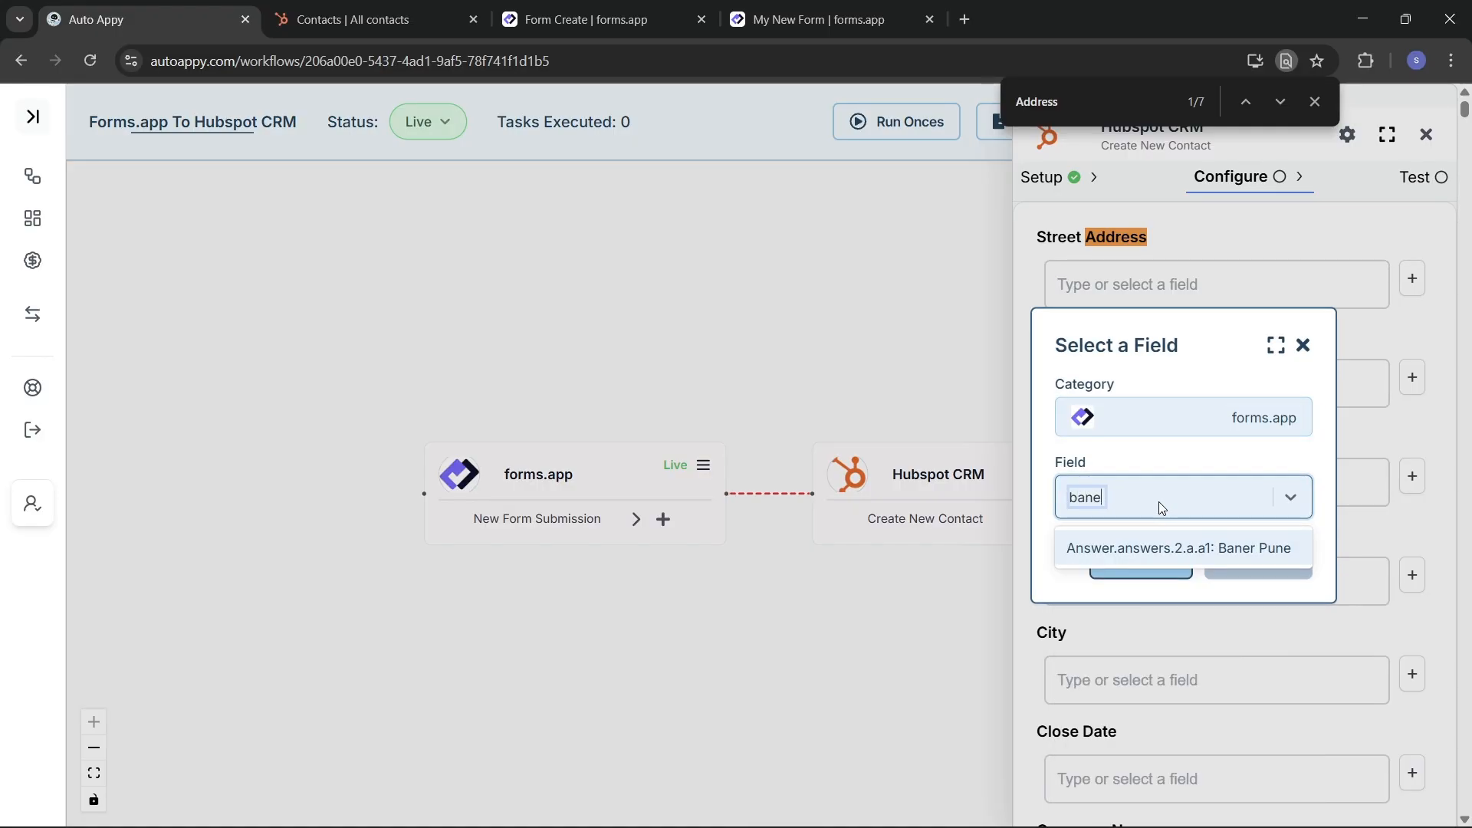
click(1200, 547)
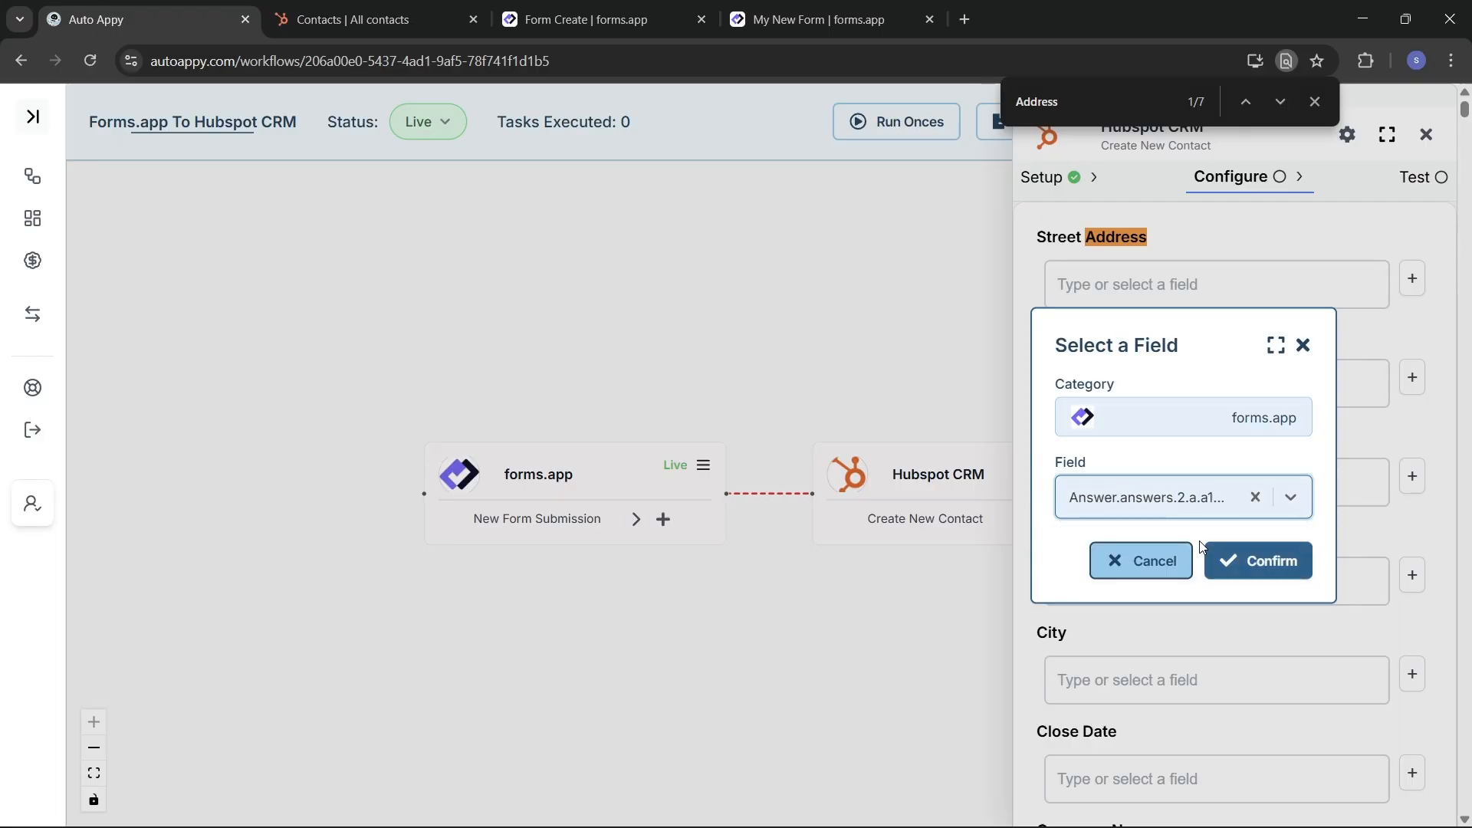
click(1246, 559)
scroll(1234, 697, down, 20)
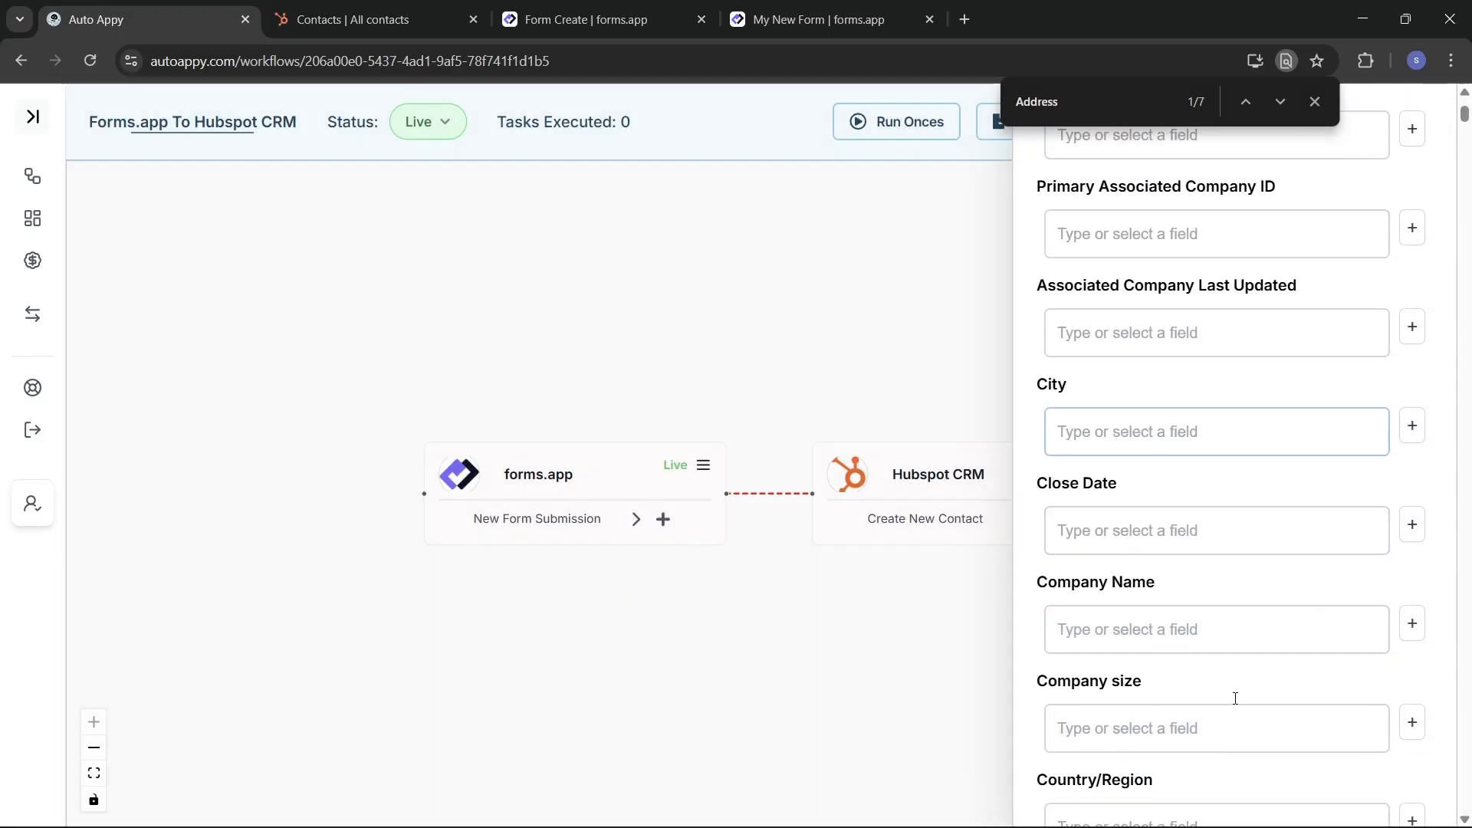
scroll(1235, 701, down, 20)
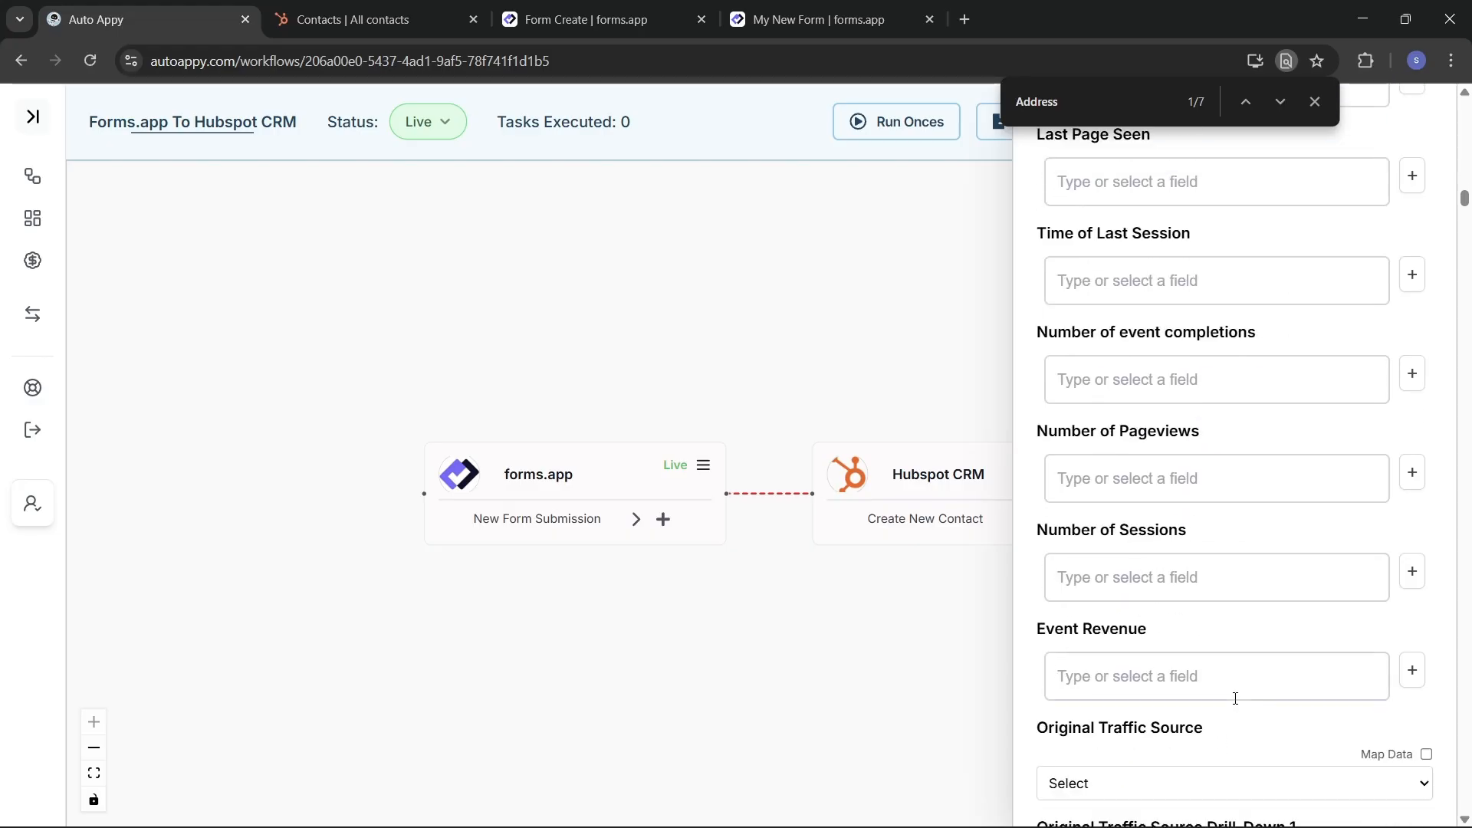
scroll(1235, 697, down, 20)
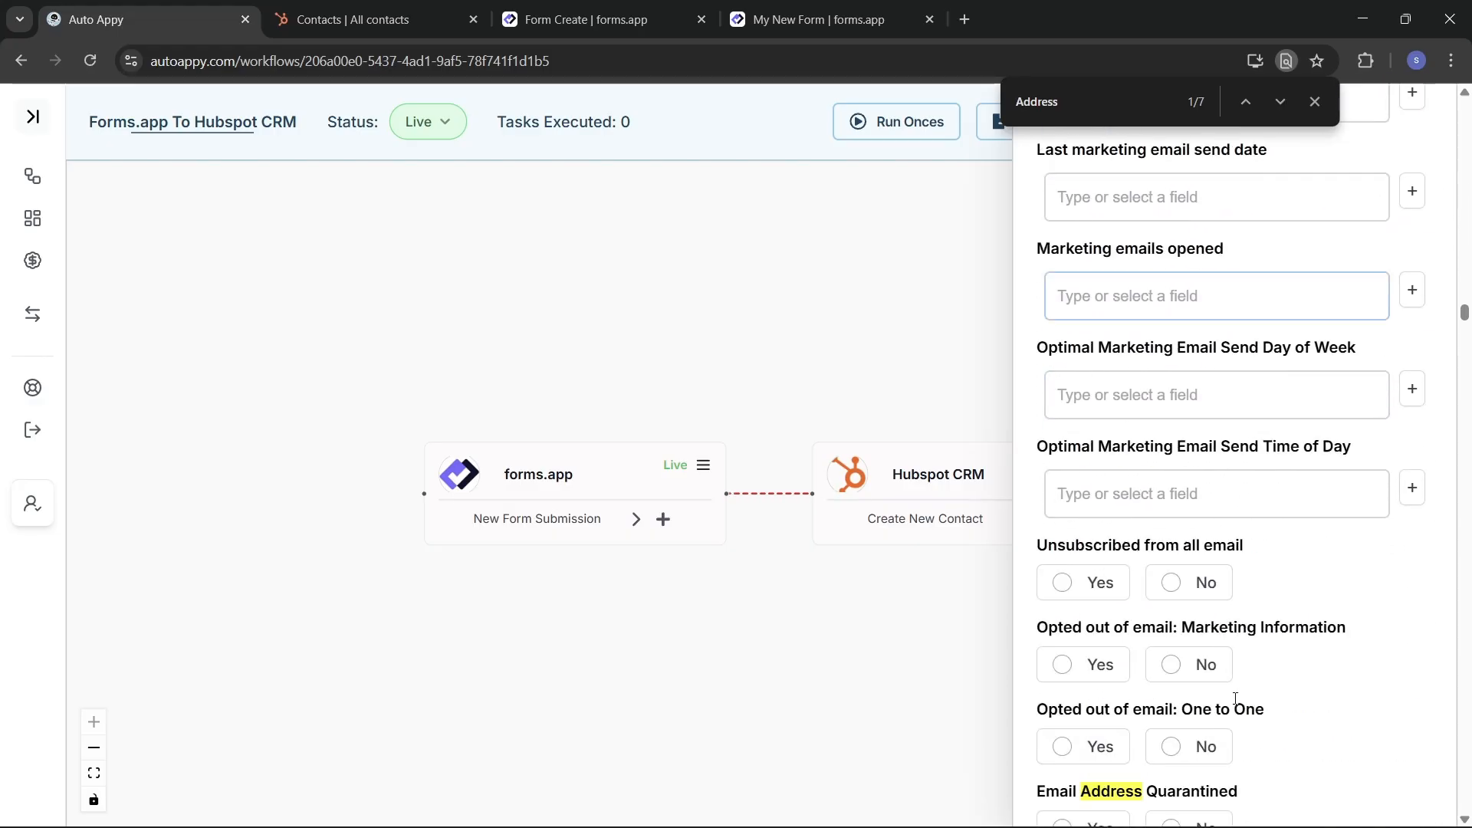
scroll(1235, 703, down, 20)
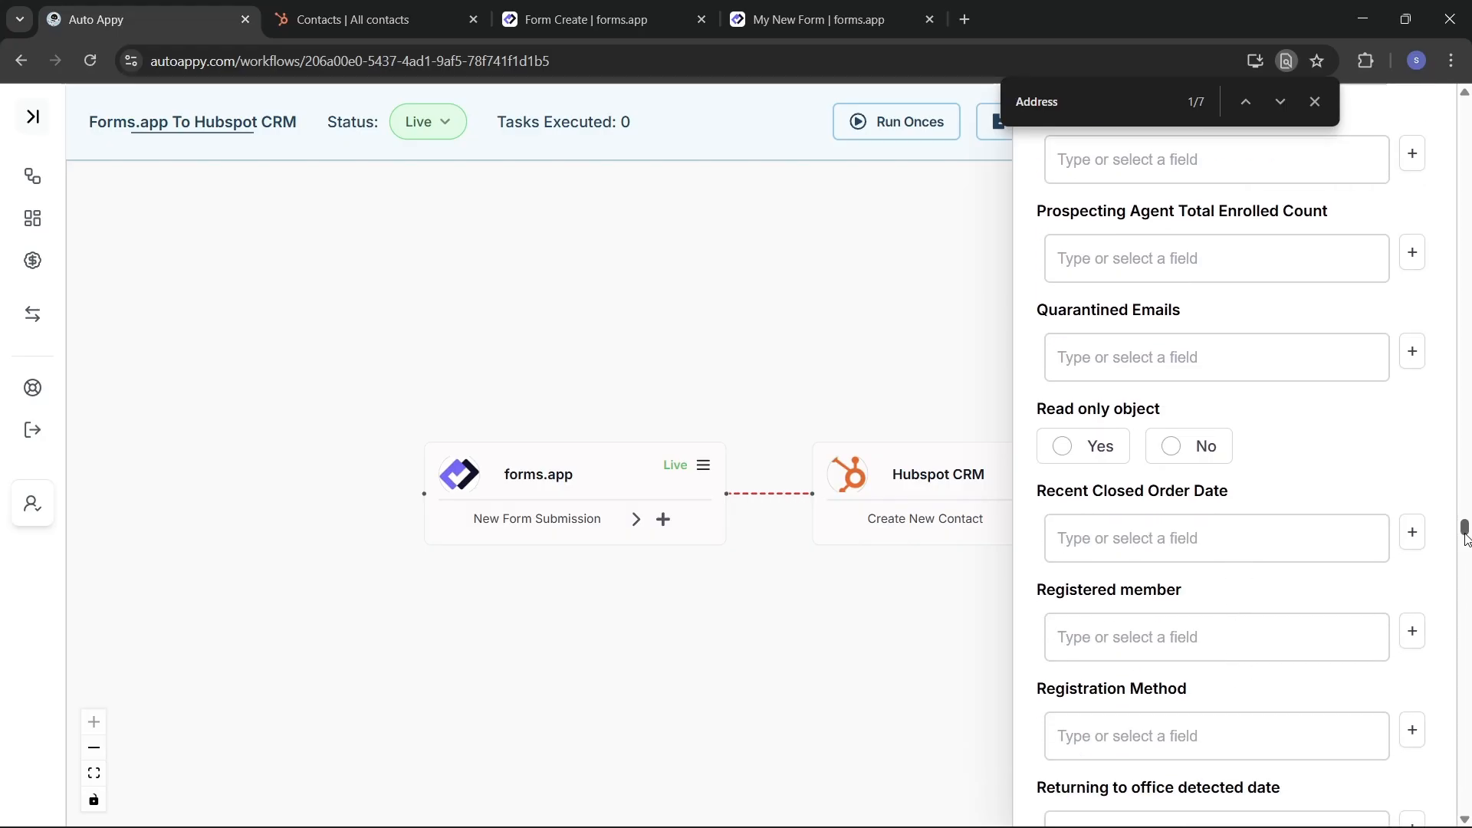
drag(1465, 537, 1465, 801)
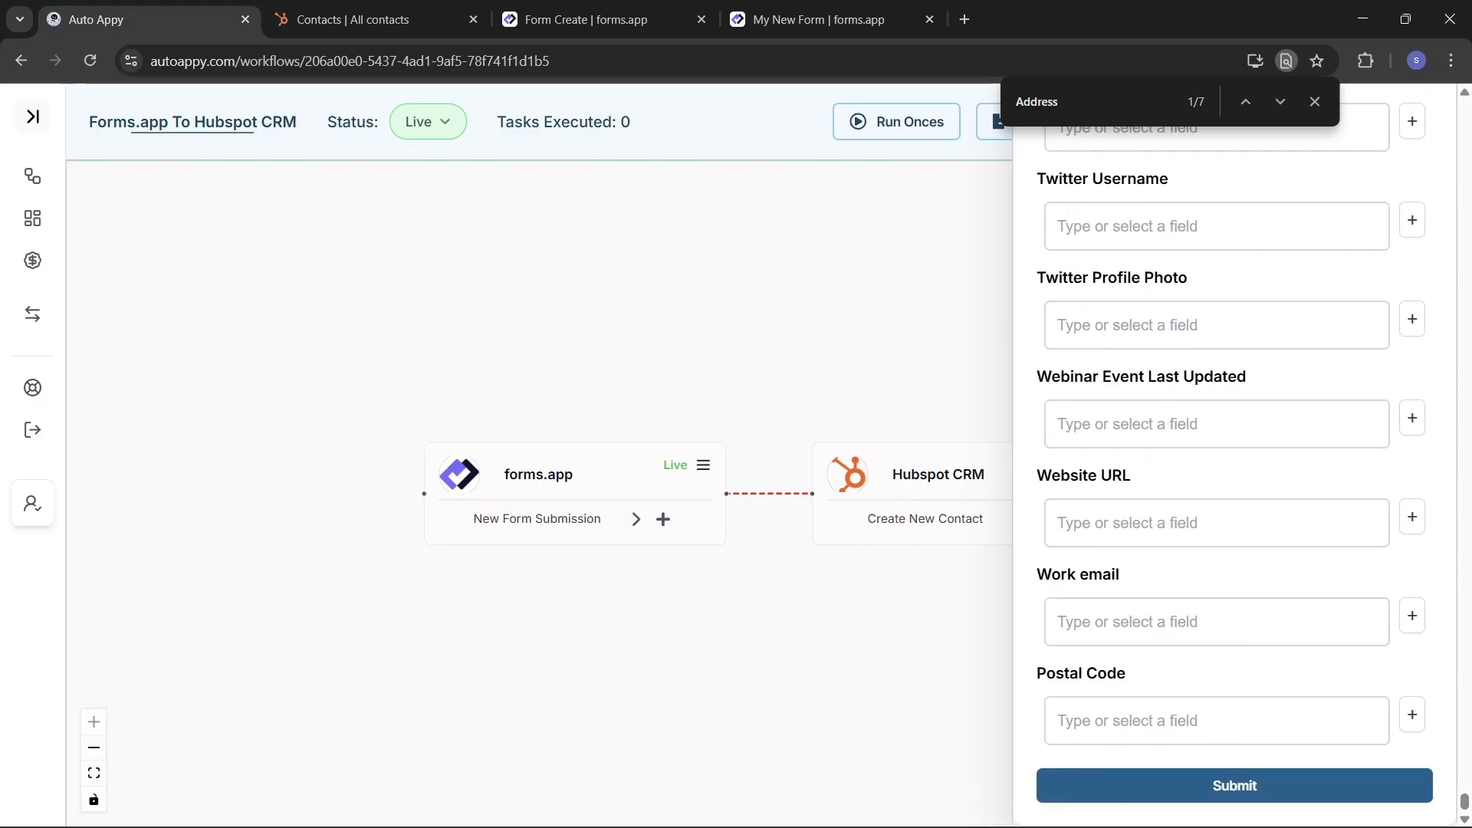
Step: Submit the Create New Contact mappings, test the step, and review the returned contact data
click(1232, 782)
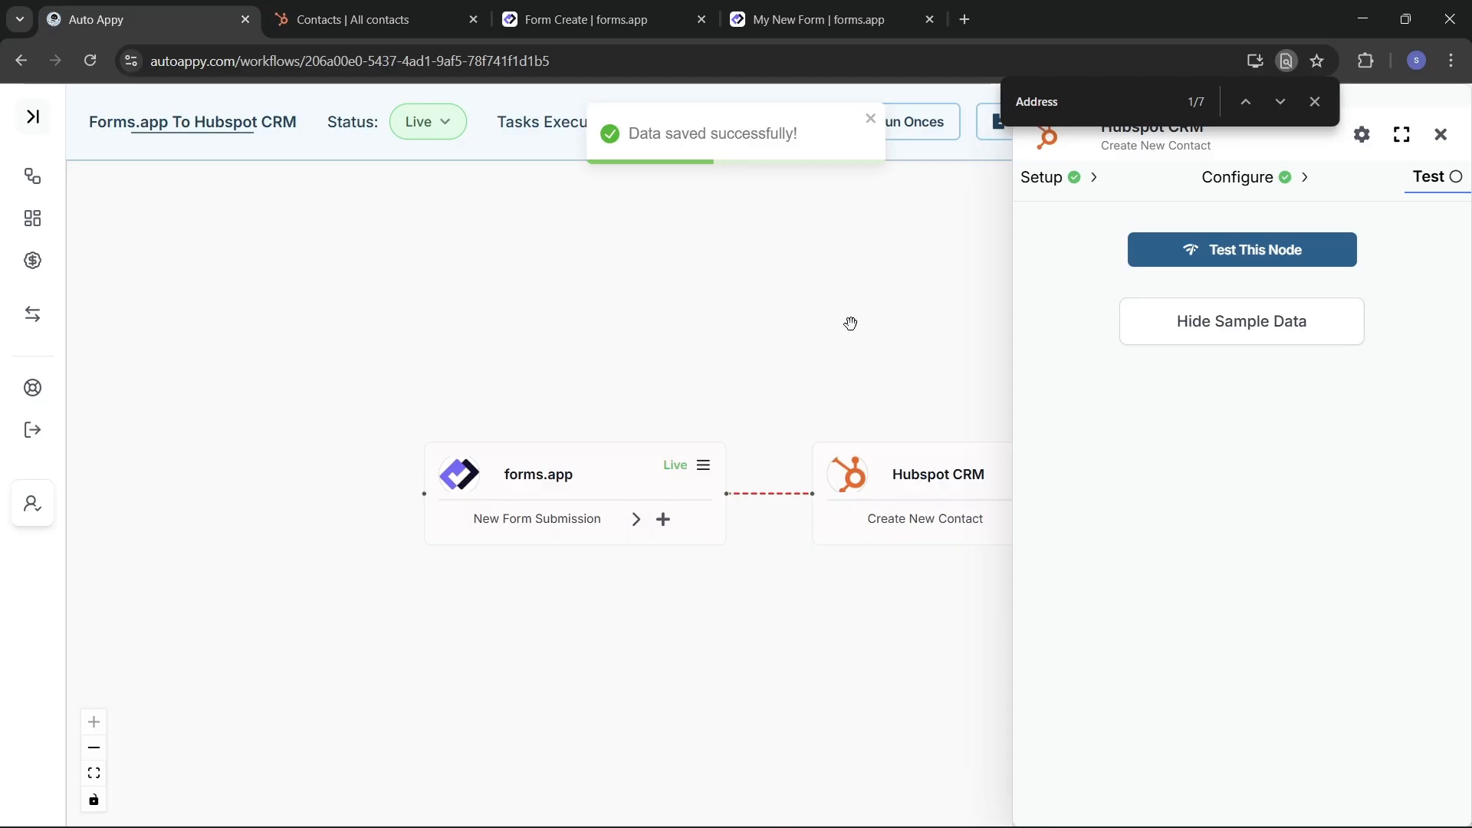
click(1237, 257)
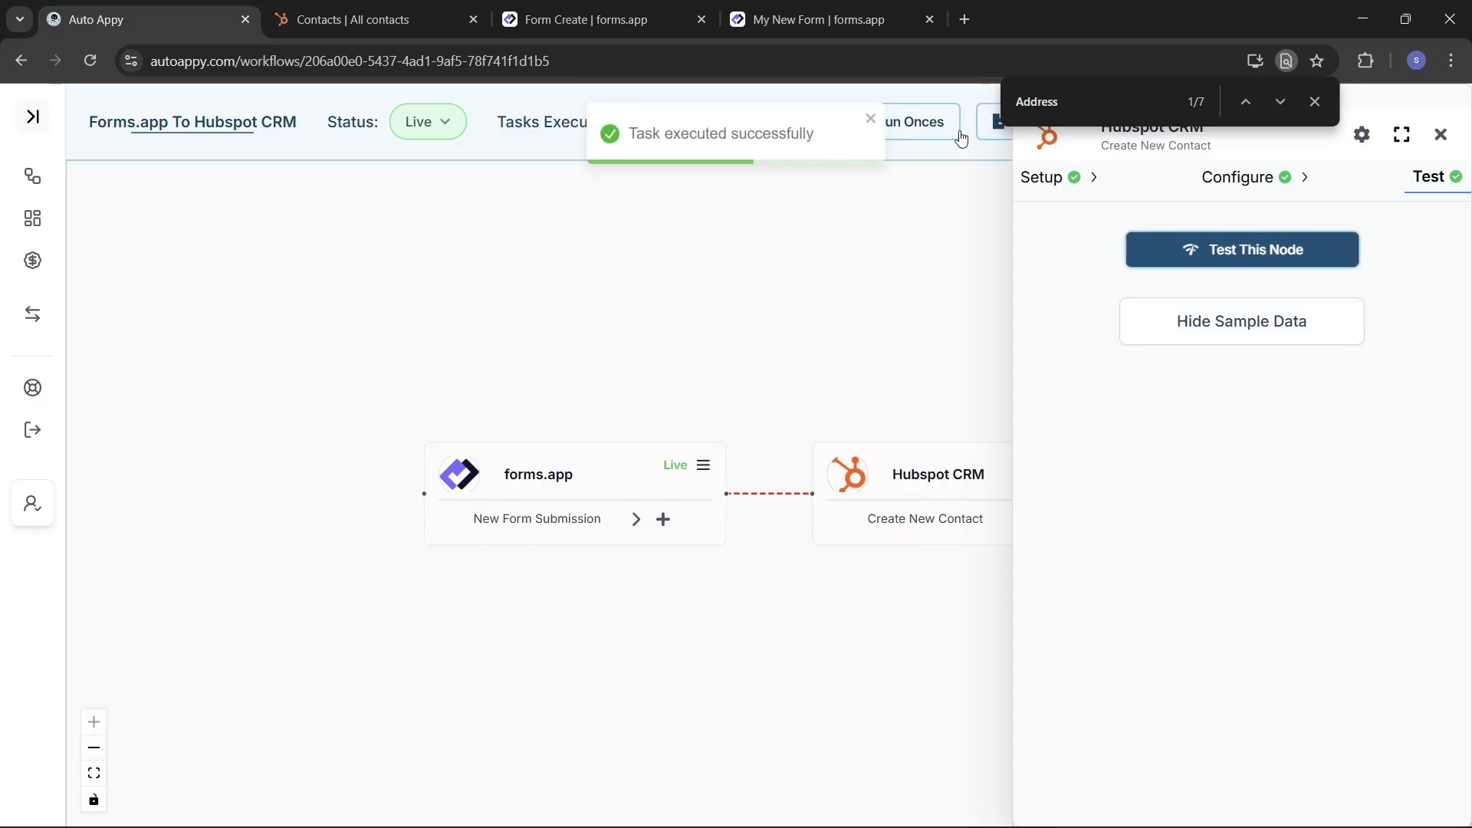
click(1211, 321)
click(1212, 323)
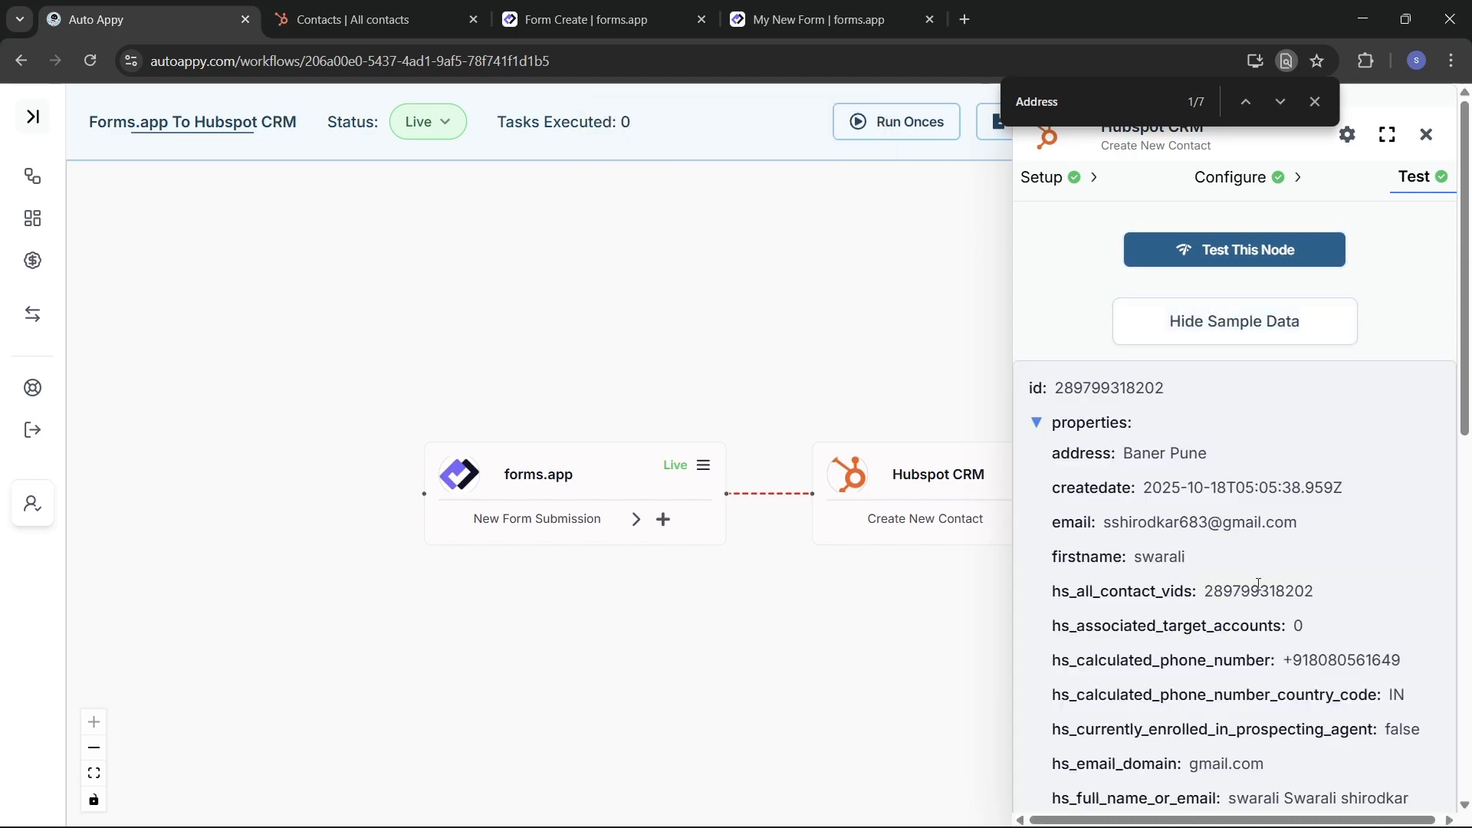
scroll(1258, 585, down, 2)
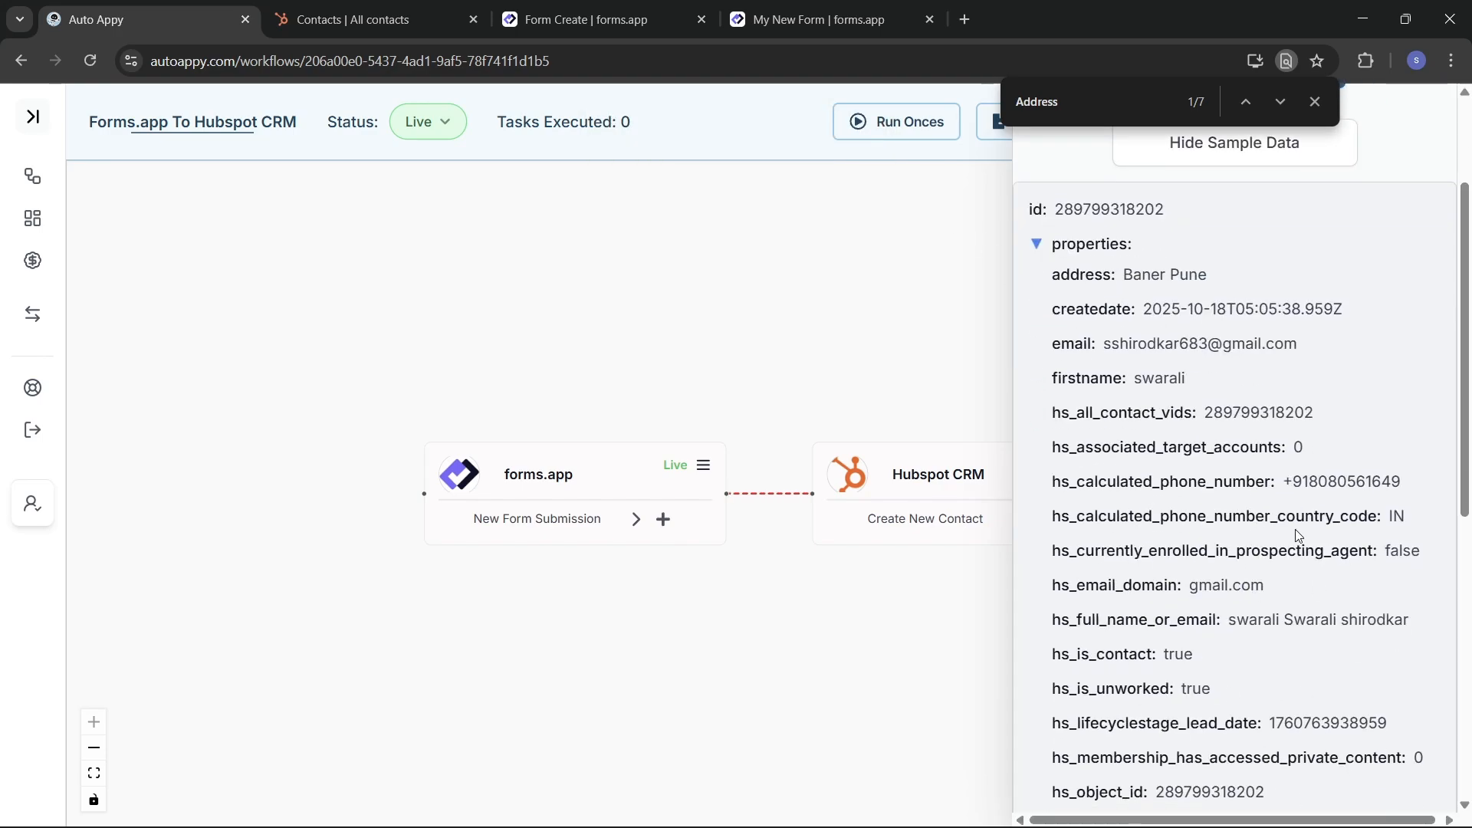
scroll(1297, 534, down, 5)
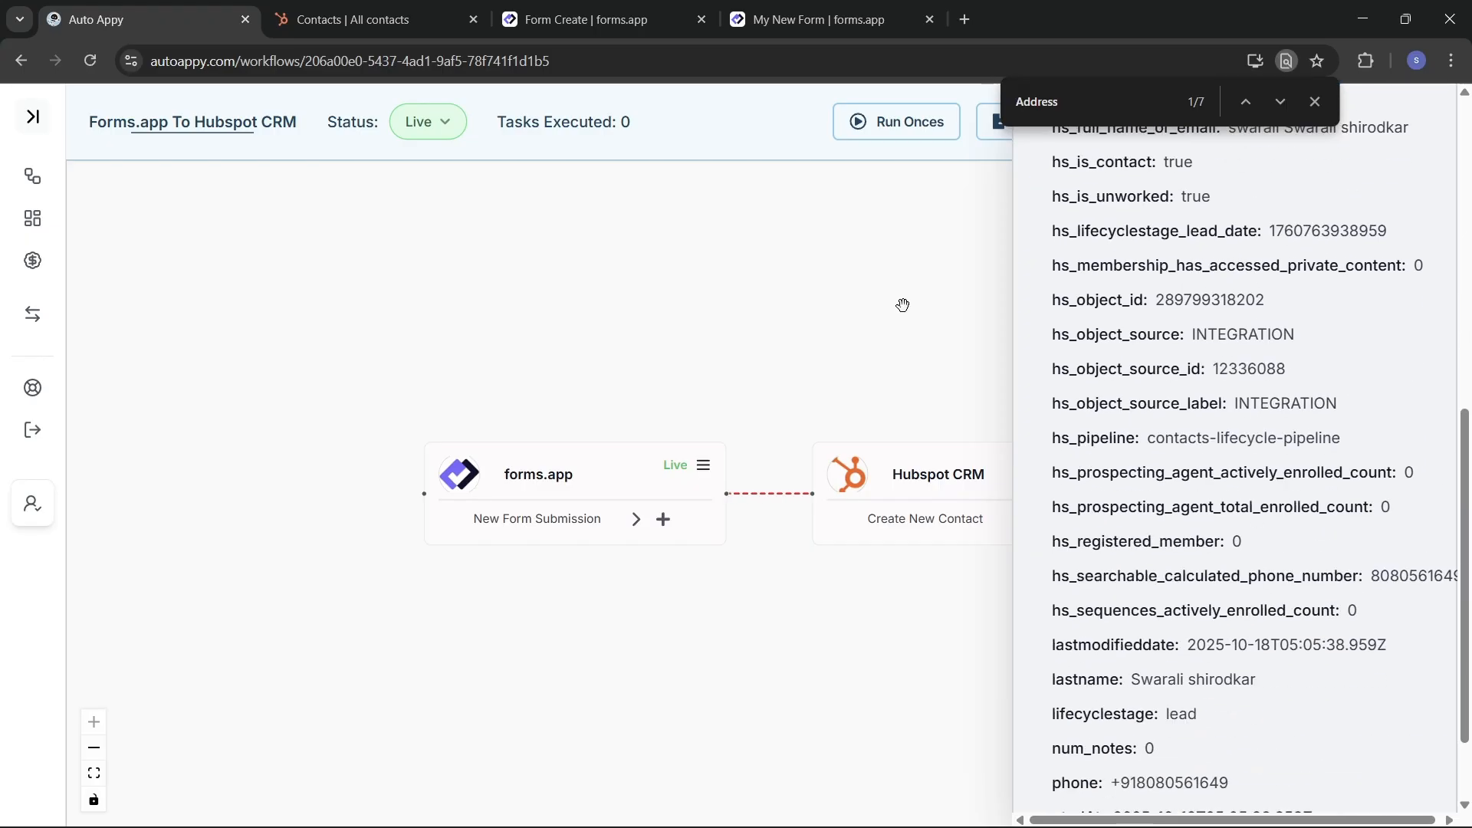
click(370, 25)
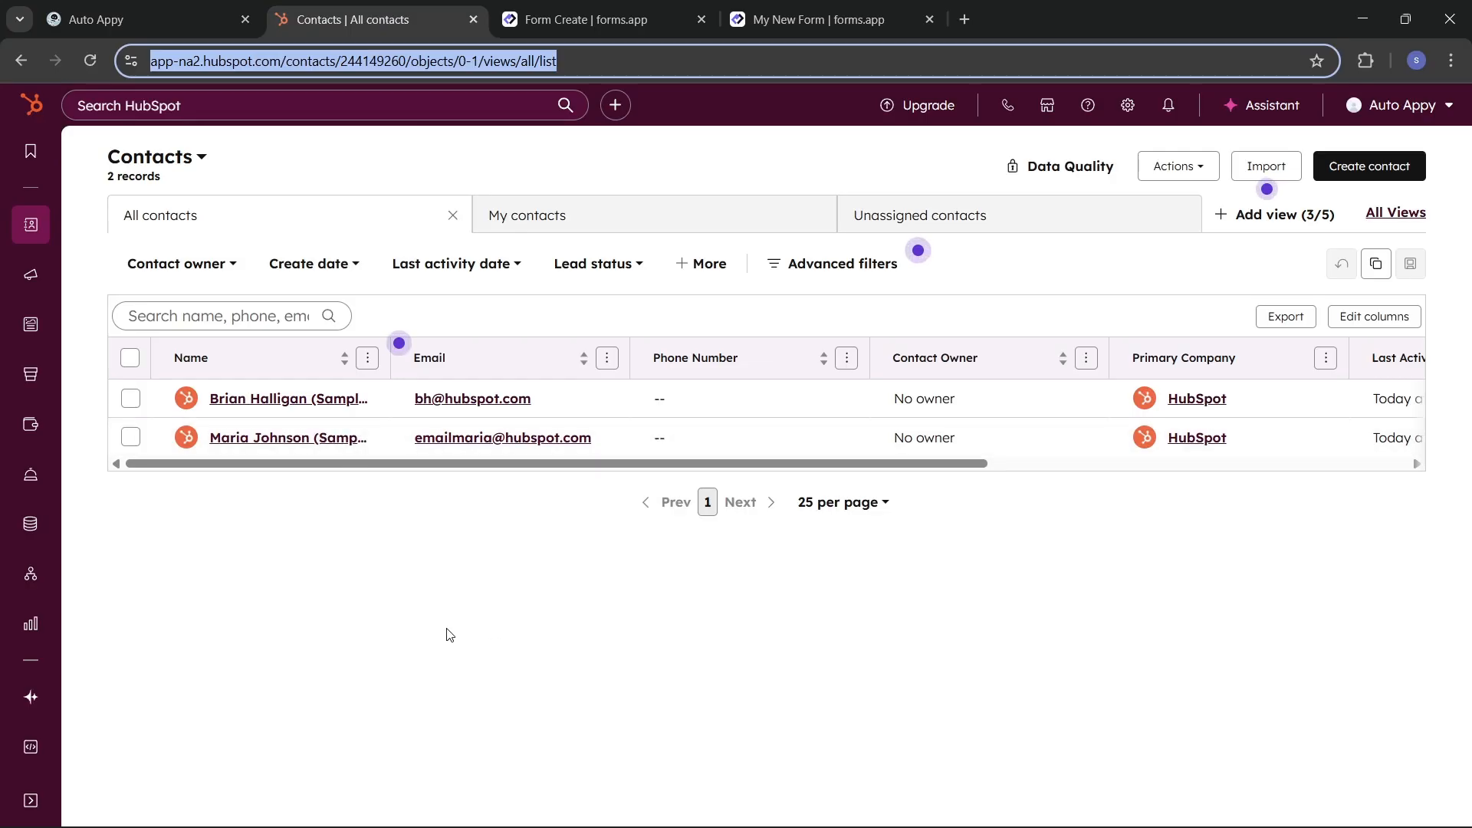
Step: Reload HubSpot's All contacts list so the new test contact appears as the third record
click(96, 57)
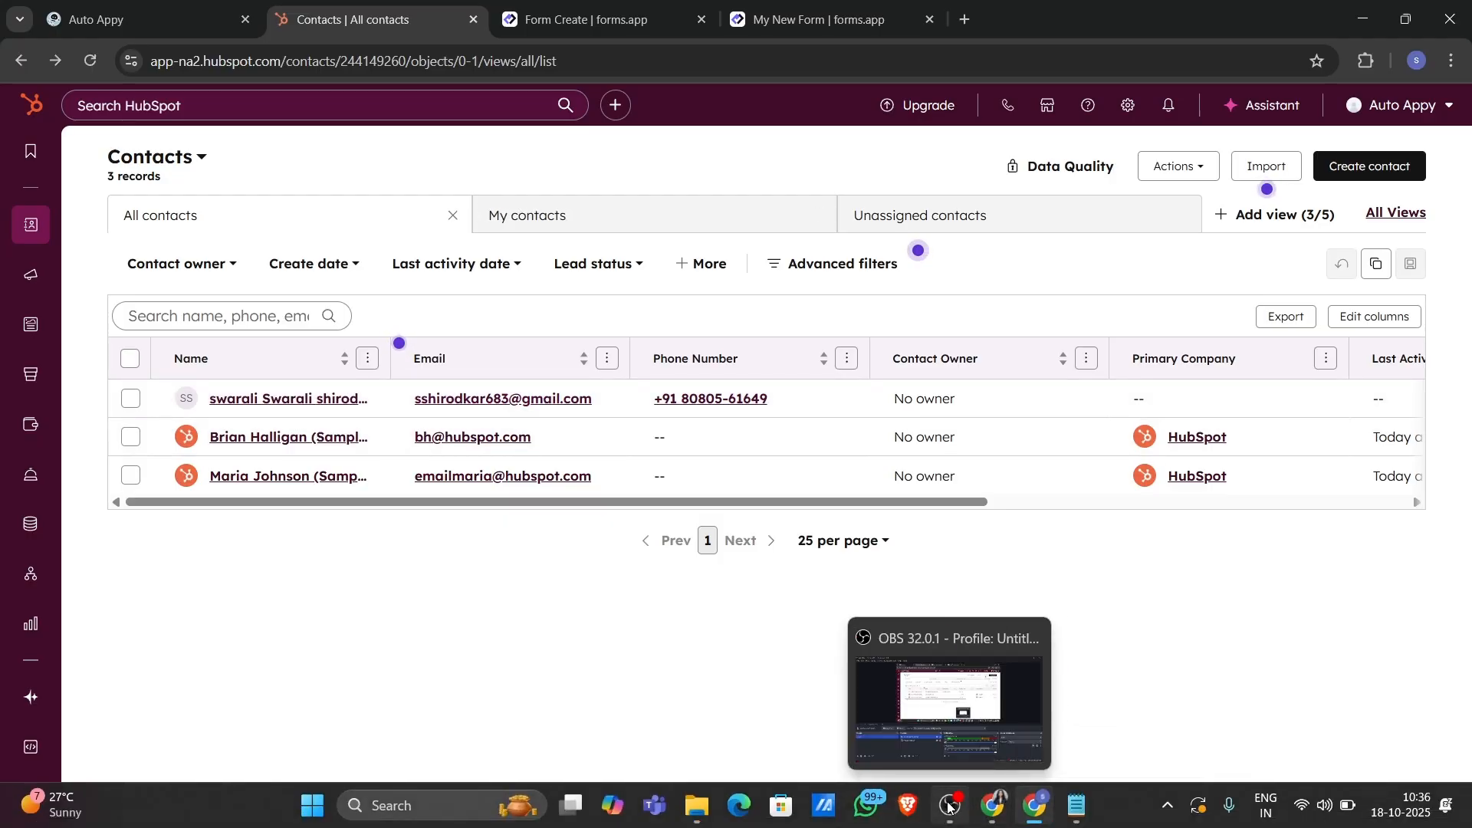
click(948, 805)
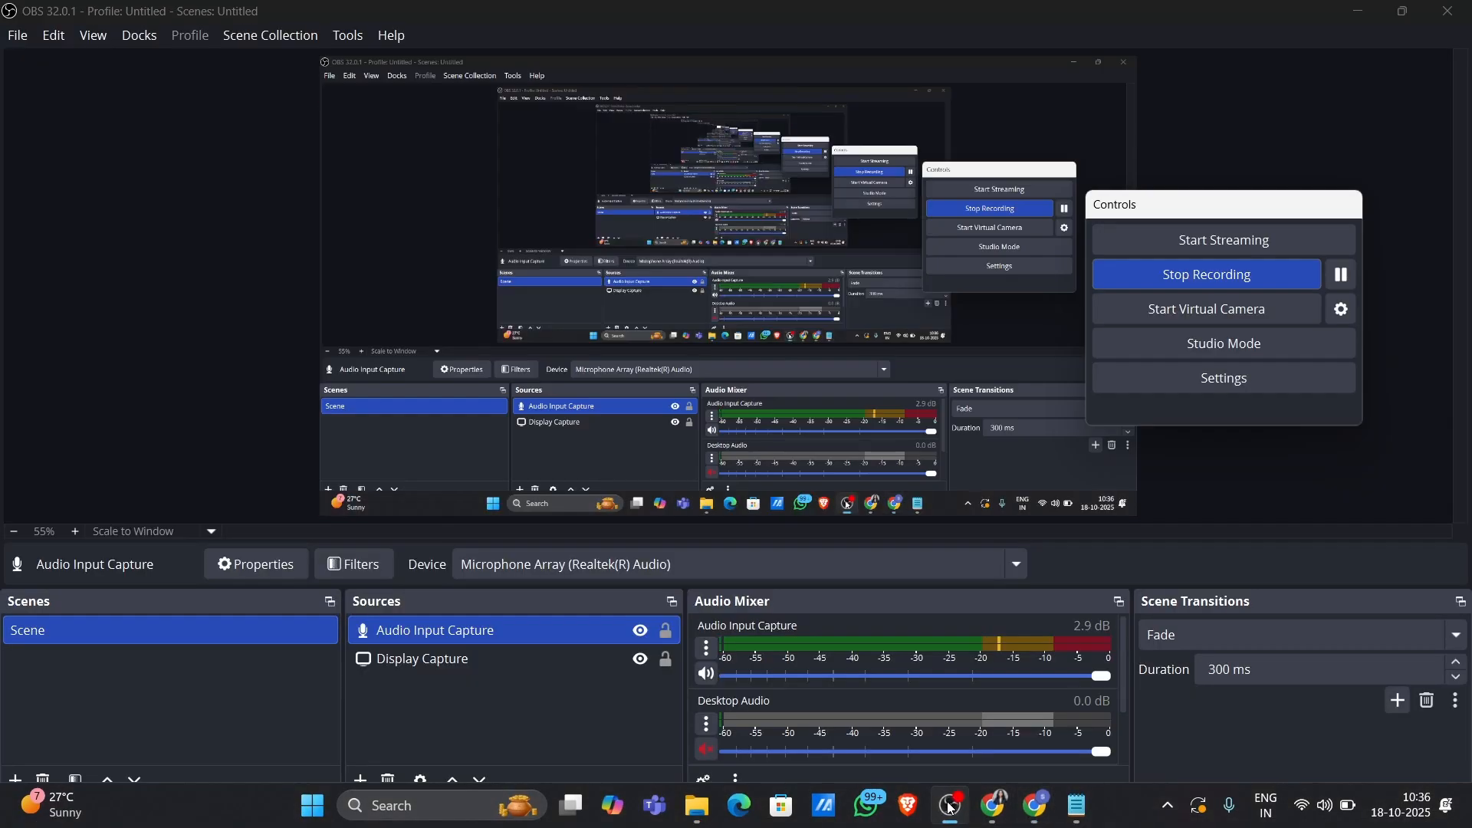
click(1345, 279)
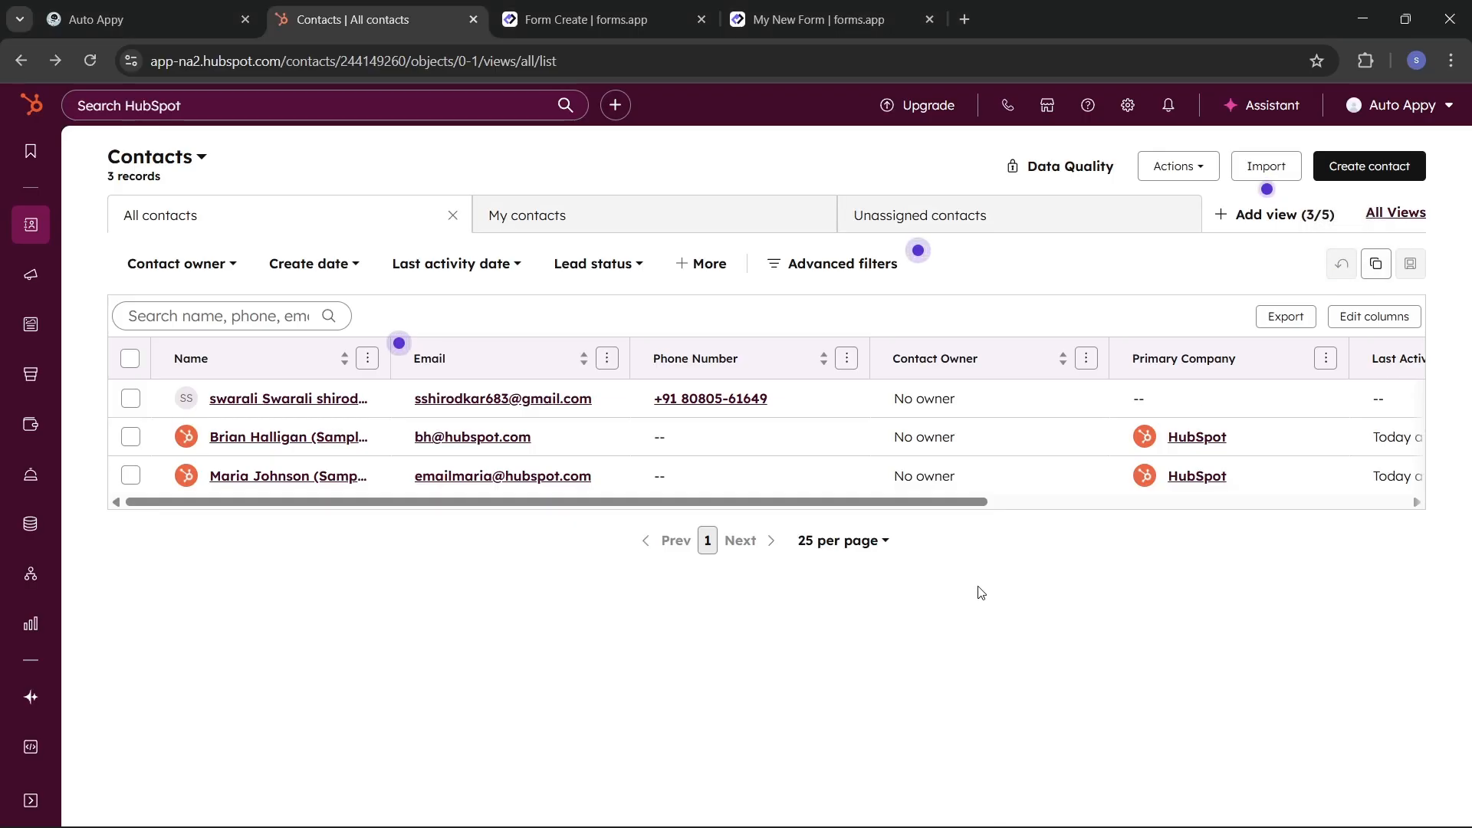